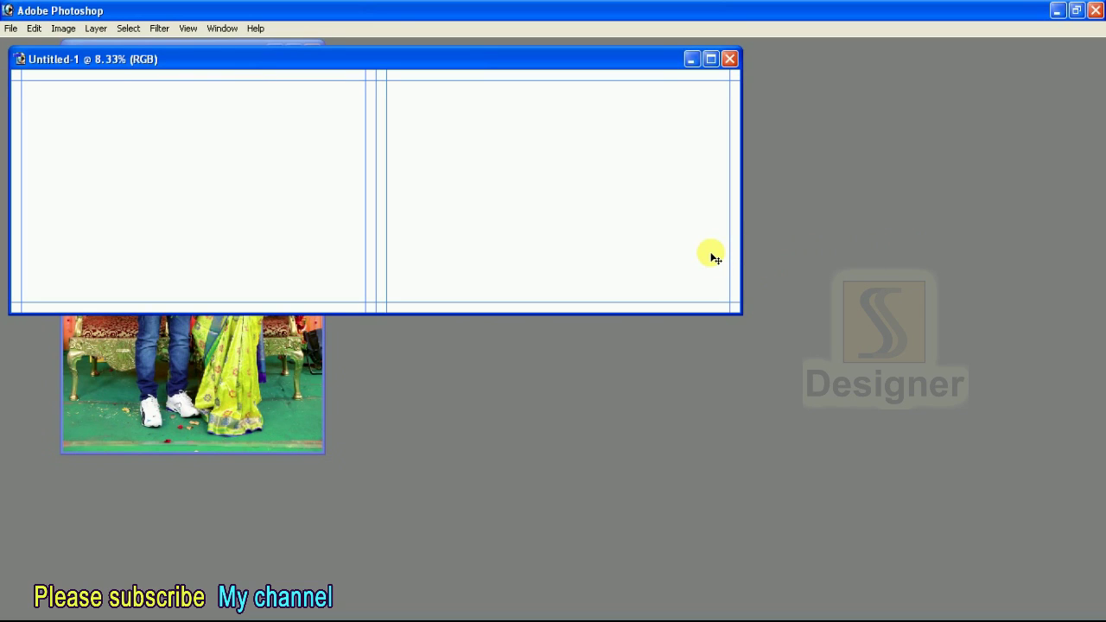
Confirm the spread is 36 × 12 in at 300 ppi, then show the Layers panel
key(ctrl+plus)
key(ctrl+alt+i)
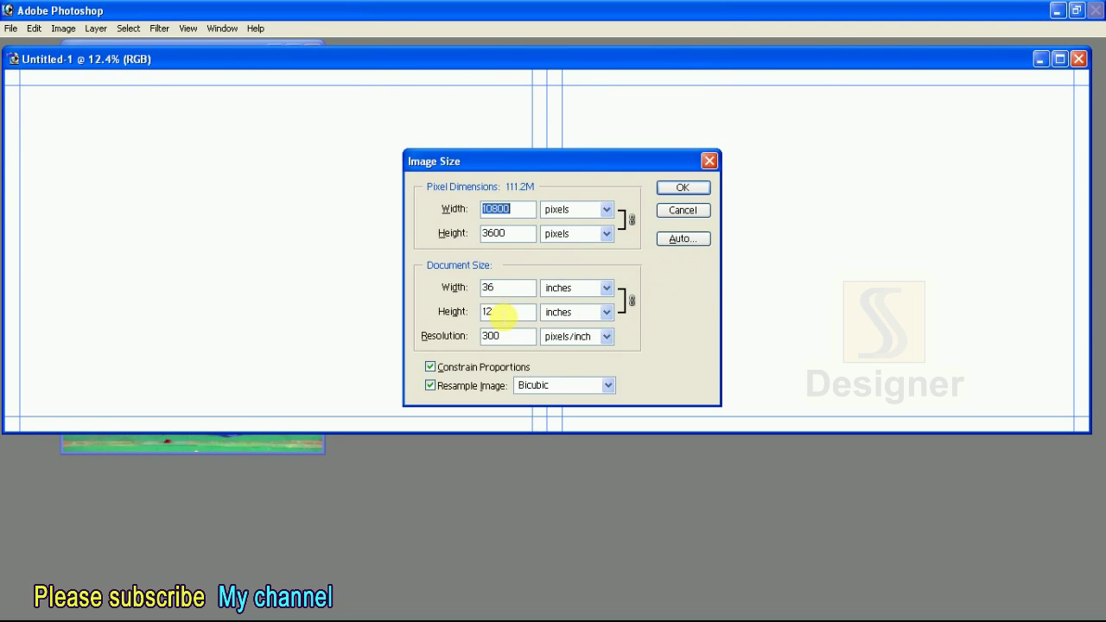
key(Escape)
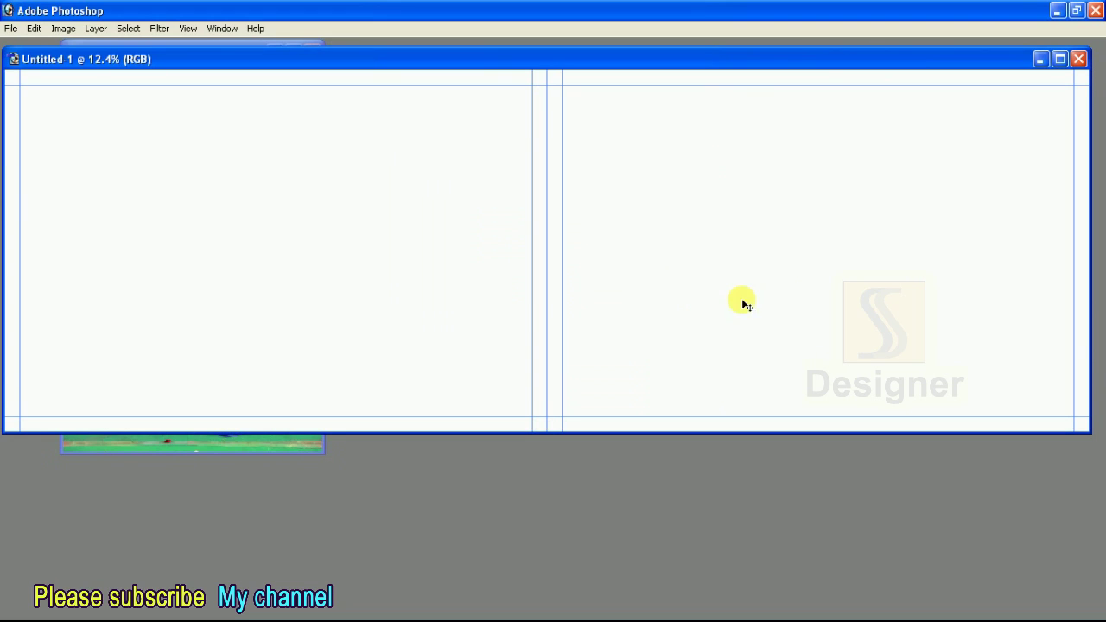
key(F7)
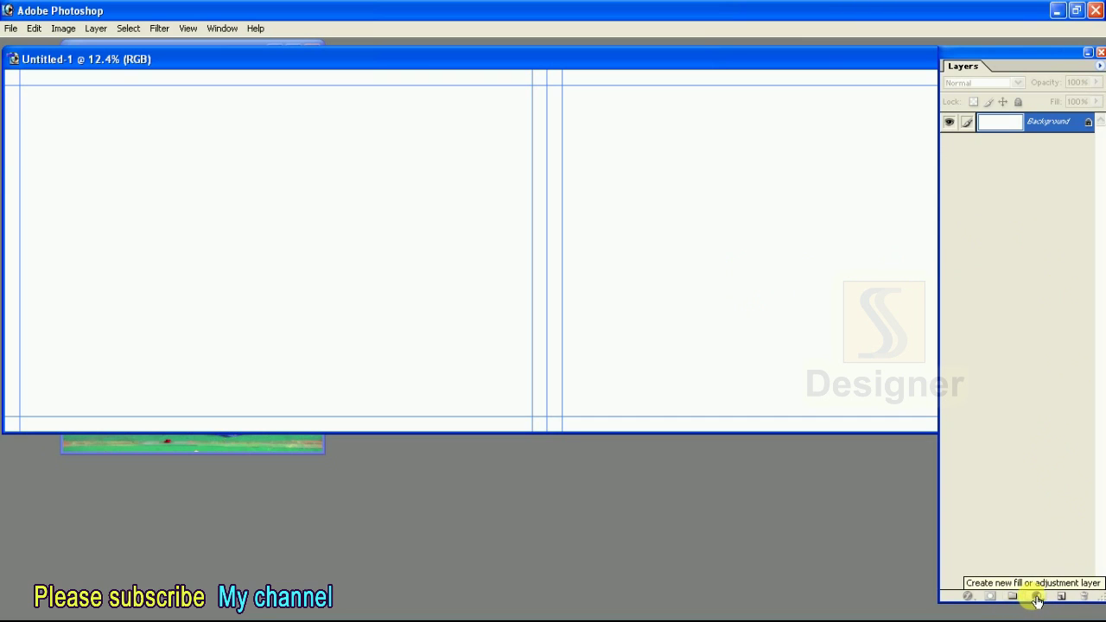
Preview Gradient Map presets, discard the adjustment, and add an empty Layer 1 instead
click(1039, 596)
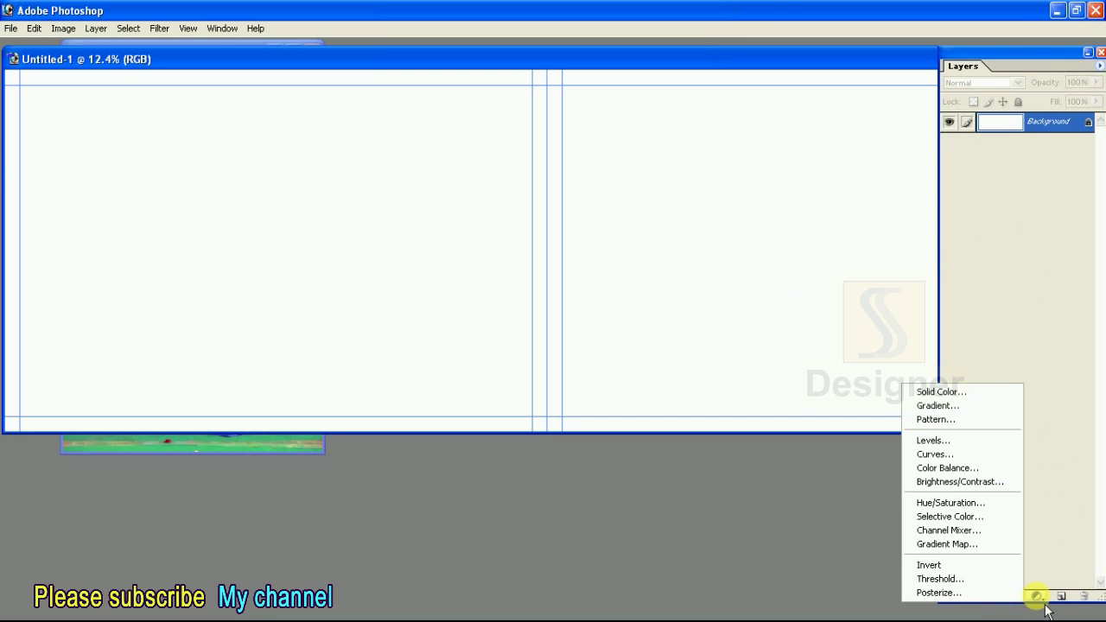
click(1006, 551)
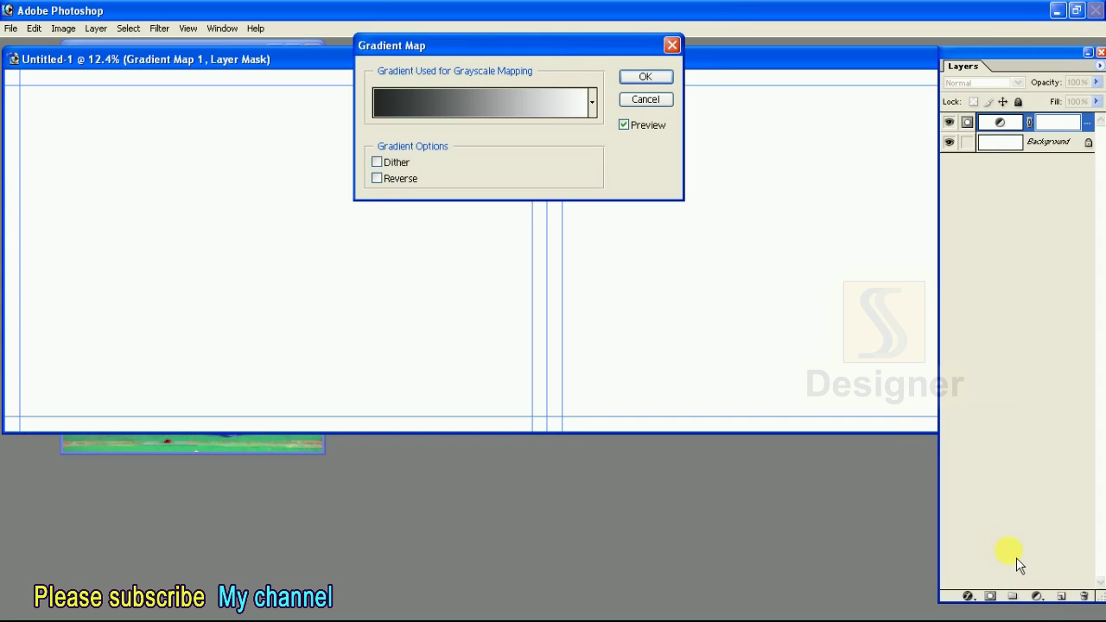
click(528, 102)
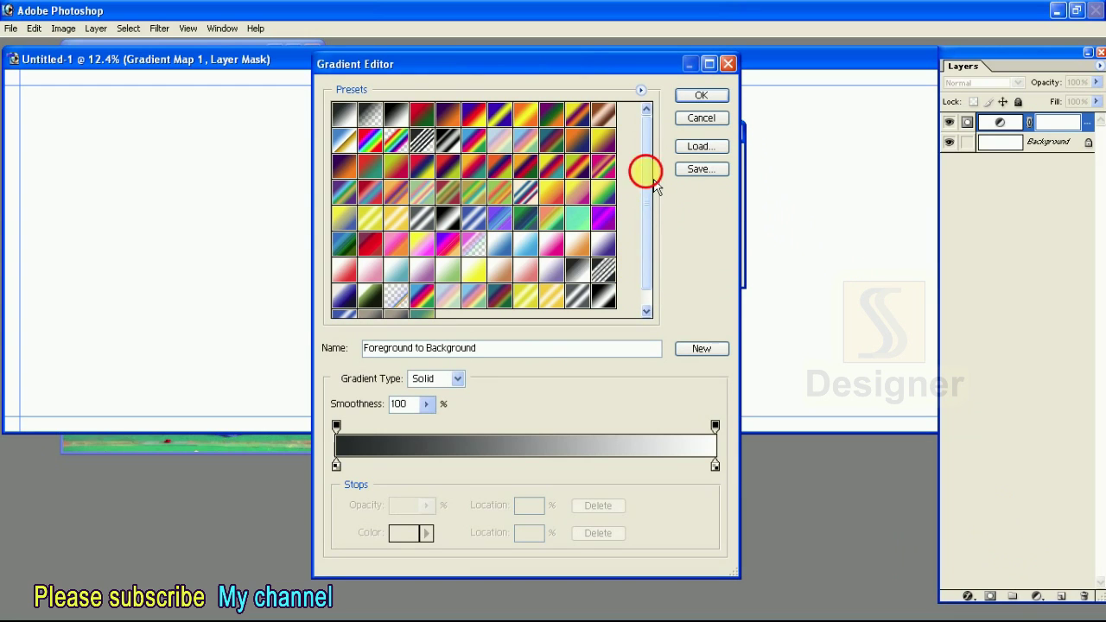
drag(649, 184, 647, 275)
click(728, 63)
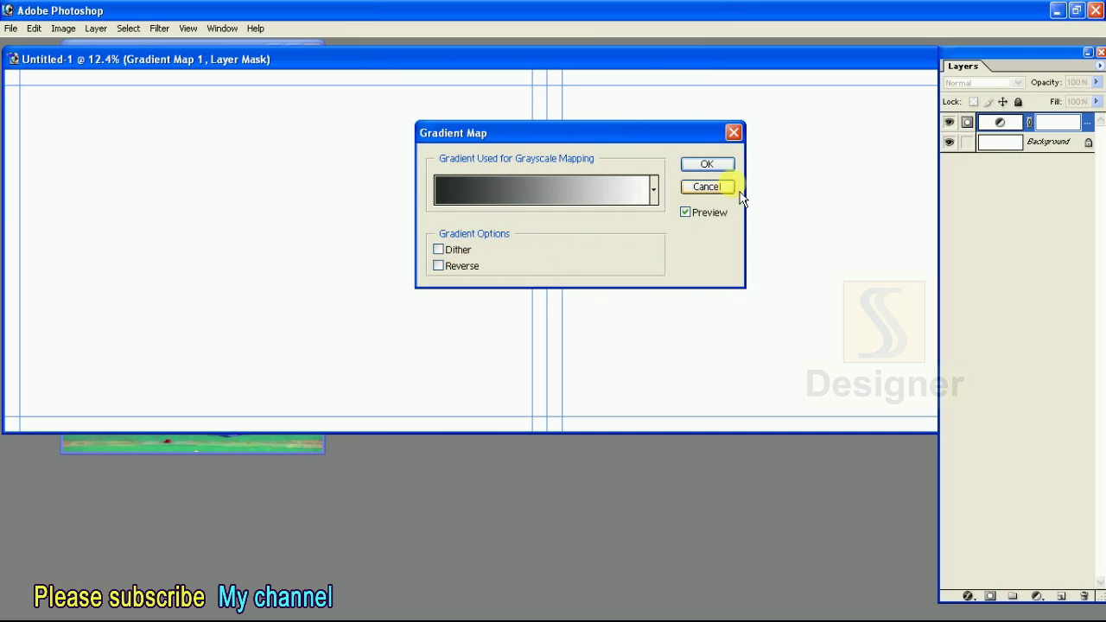
click(707, 187)
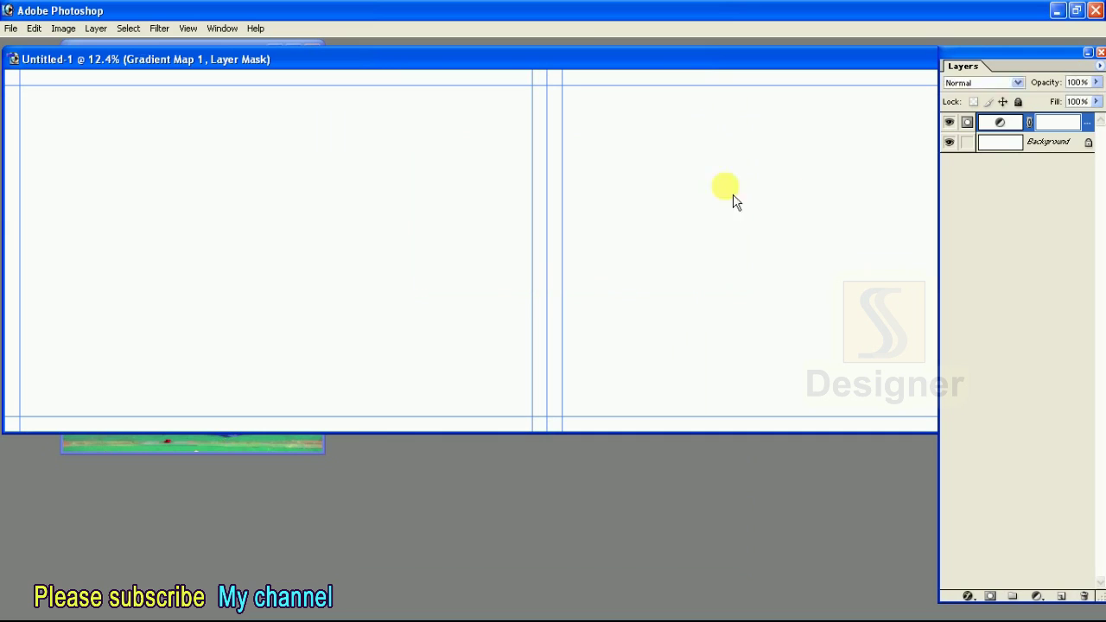
click(1063, 596)
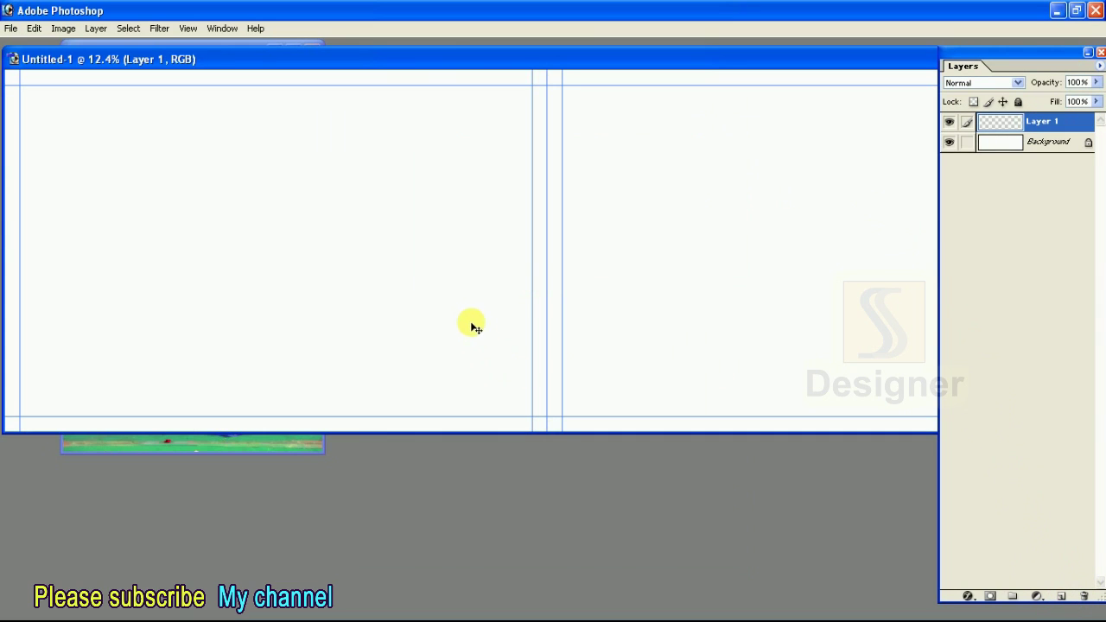
Fill Layer 1 with the dark grey foreground colour and add a Gradient Overlay style
key(alt+BackSpace)
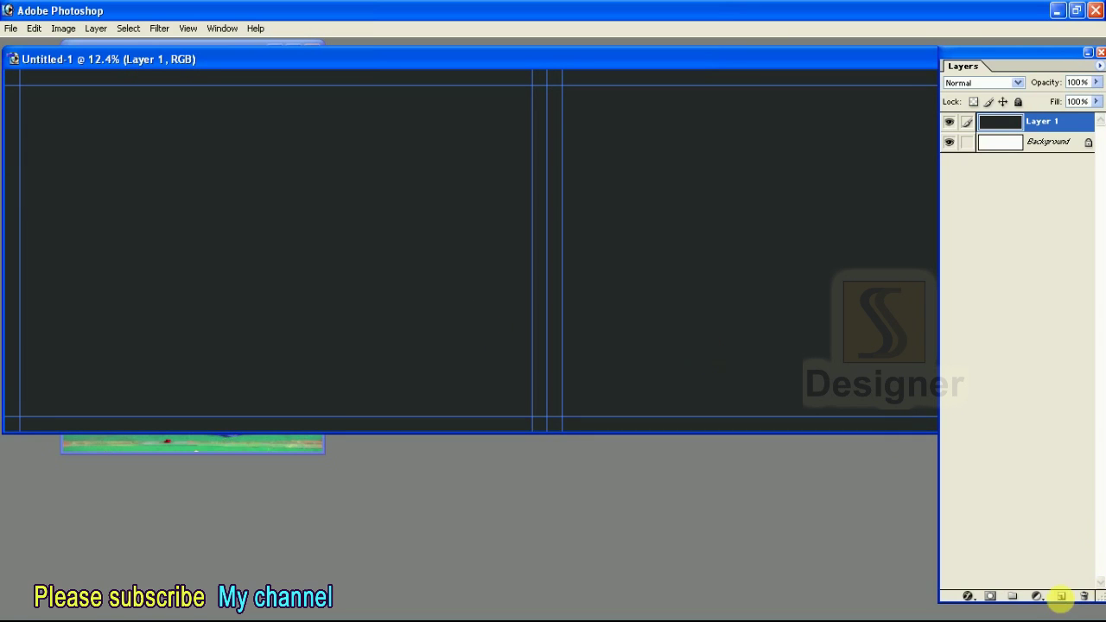
click(968, 596)
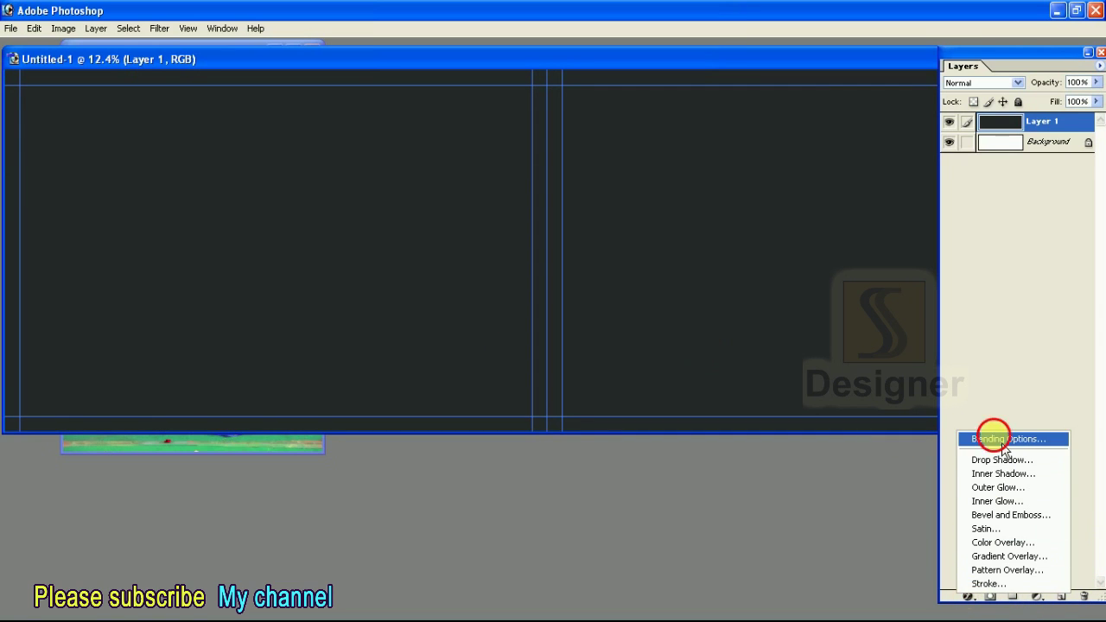
click(985, 439)
drag(716, 23, 567, 260)
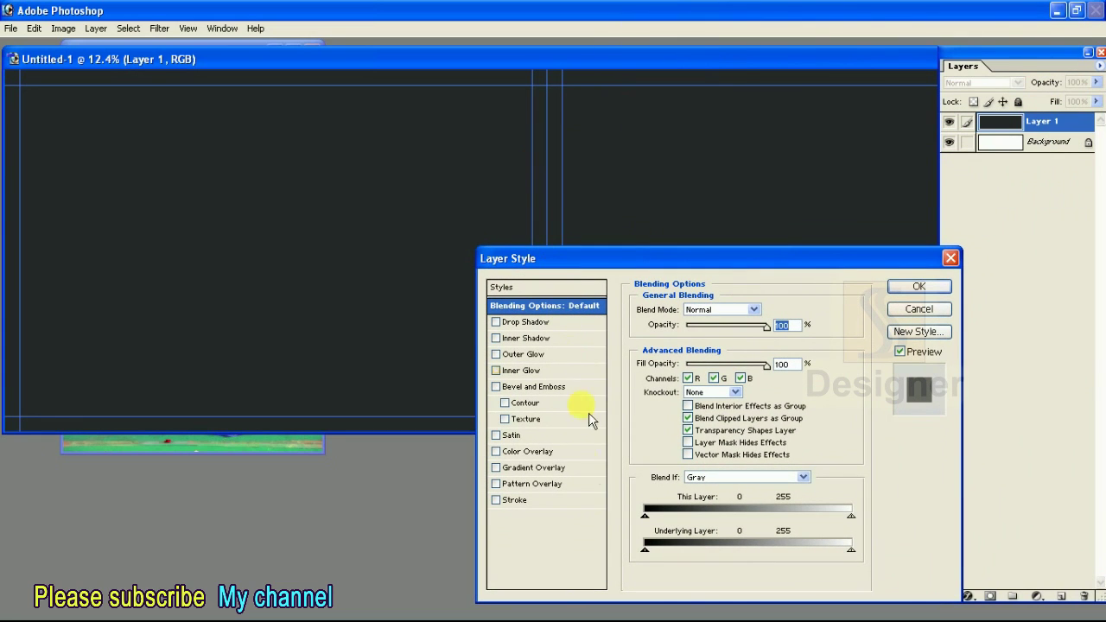
click(553, 467)
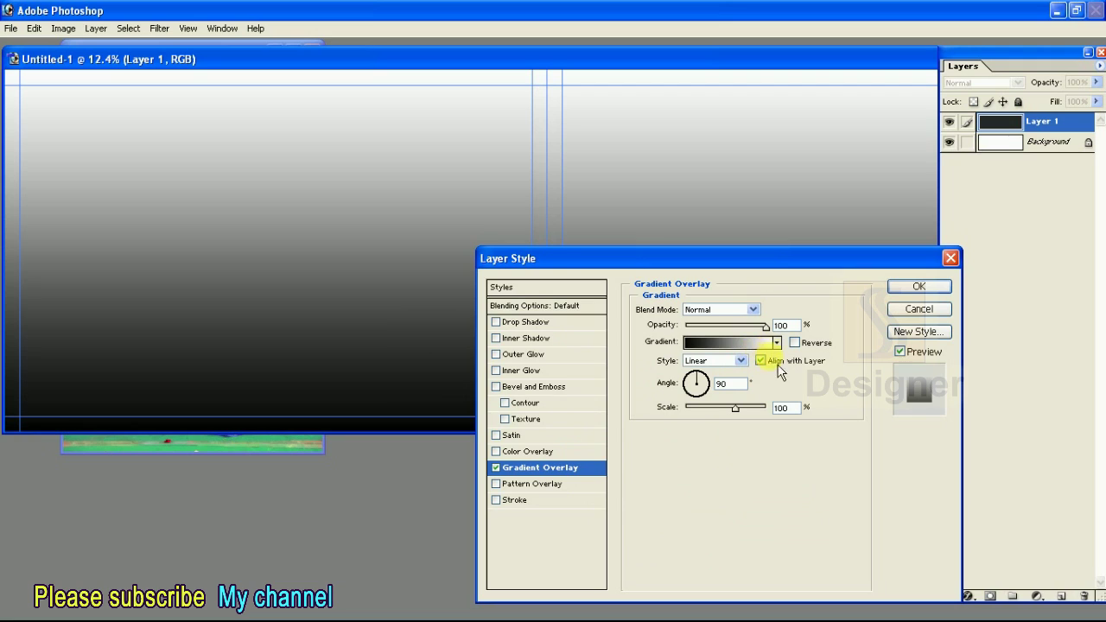
Set the overlay gradient's dark left stop to mid grey A4A4A4
click(748, 343)
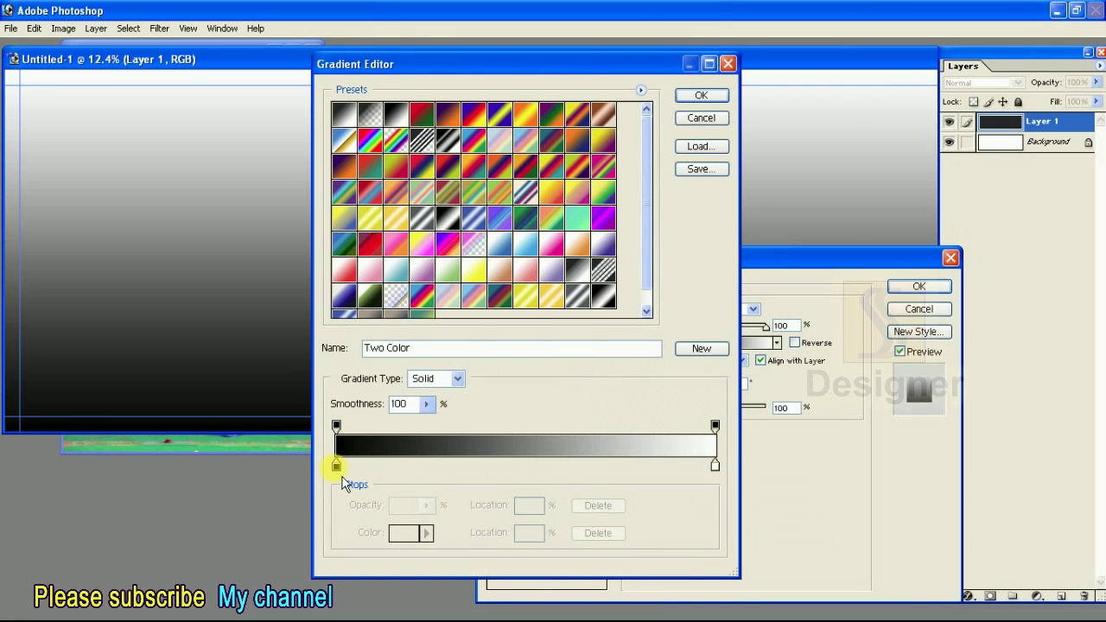
click(337, 466)
click(402, 534)
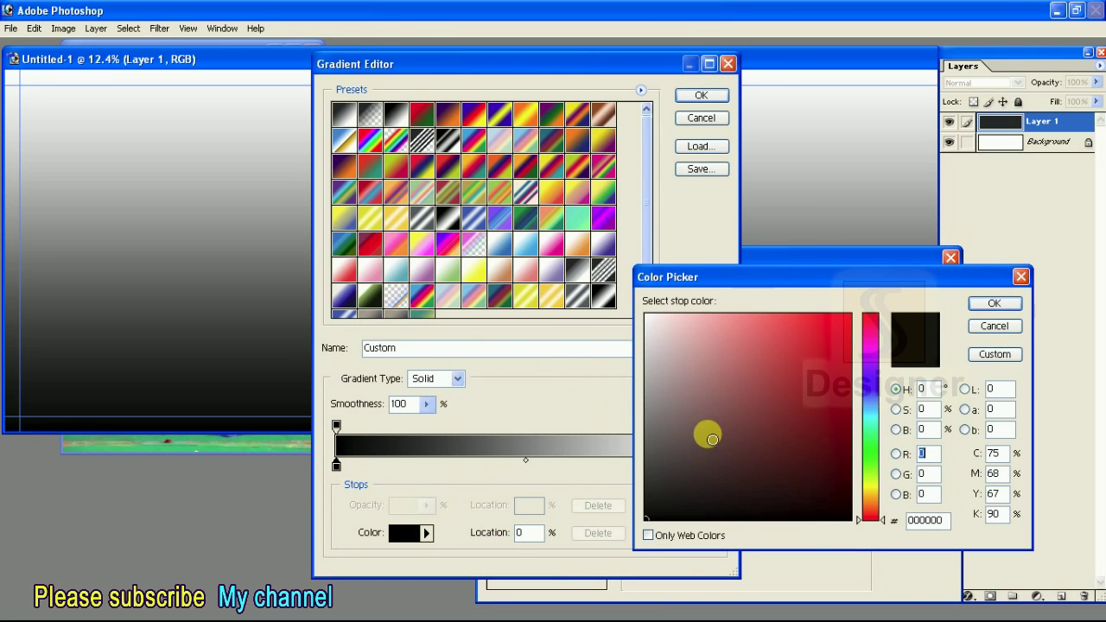
click(653, 392)
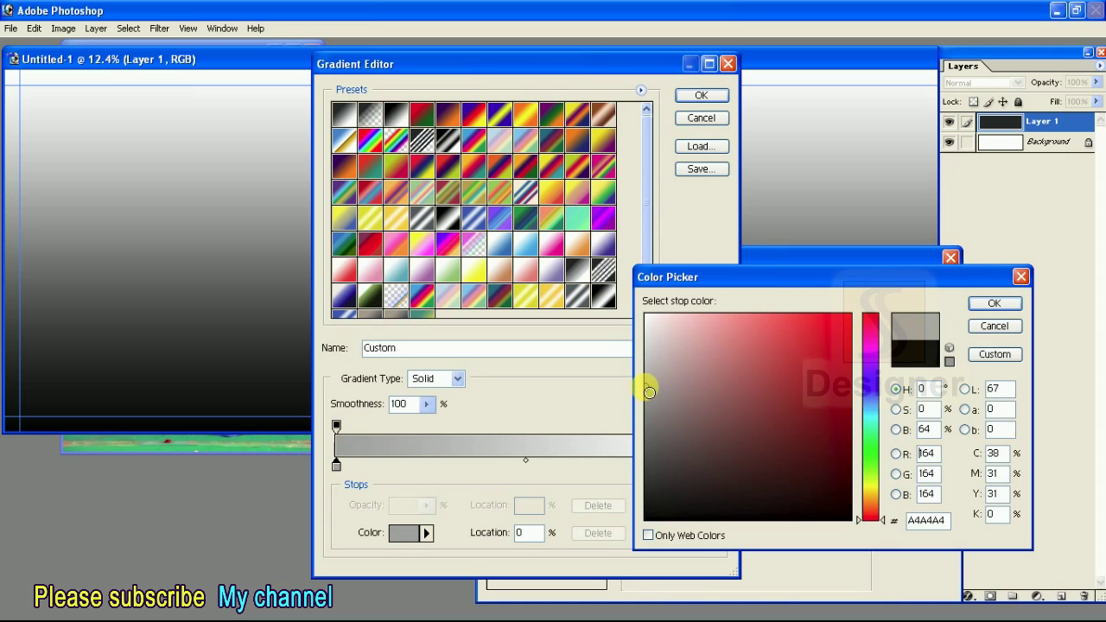
click(987, 302)
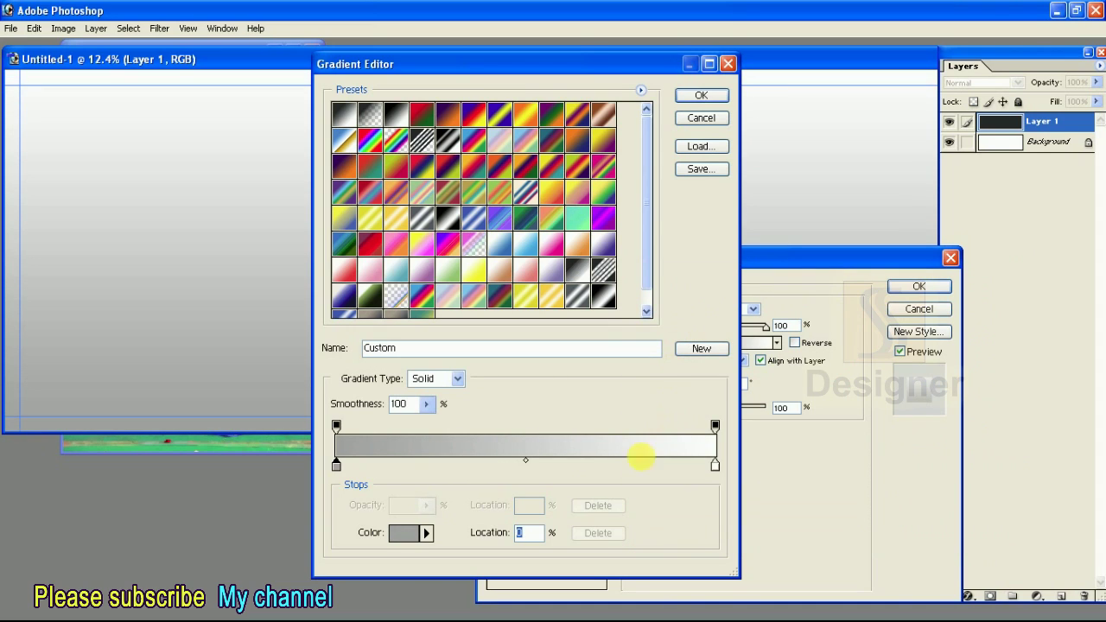
click(701, 95)
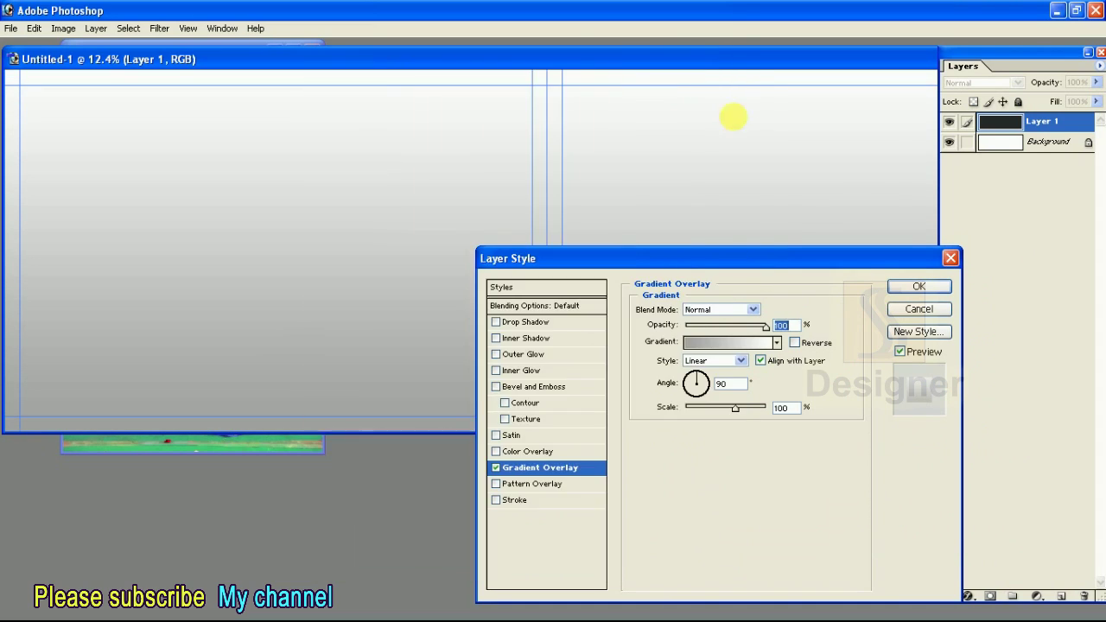
click(726, 362)
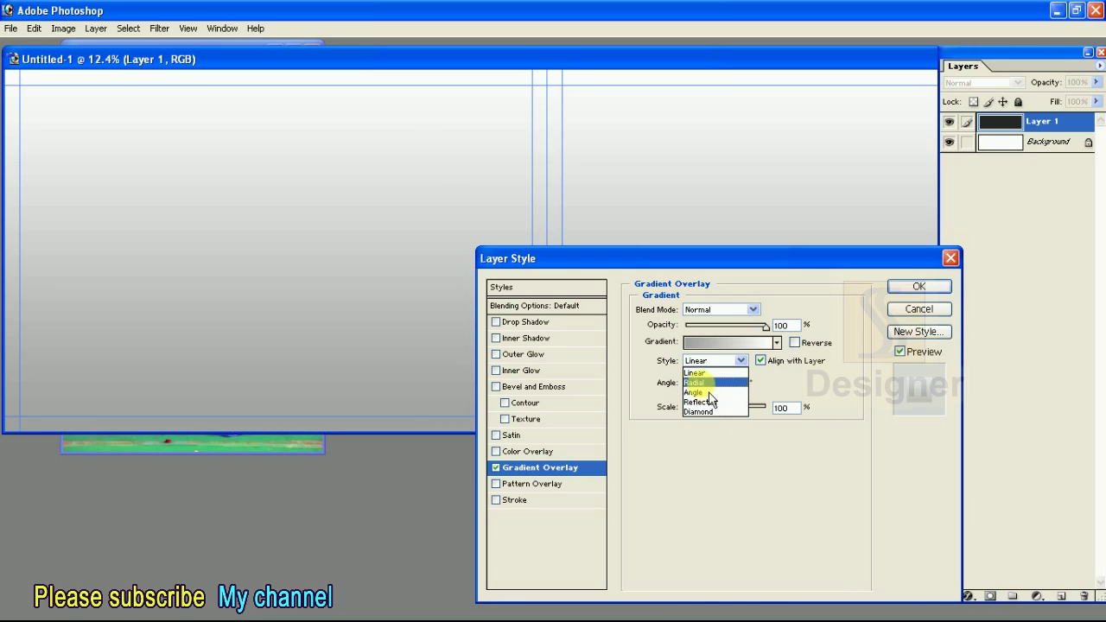
Make the overlay radial and reversed, unaligned, at 150% scale, centred on the left page
click(704, 382)
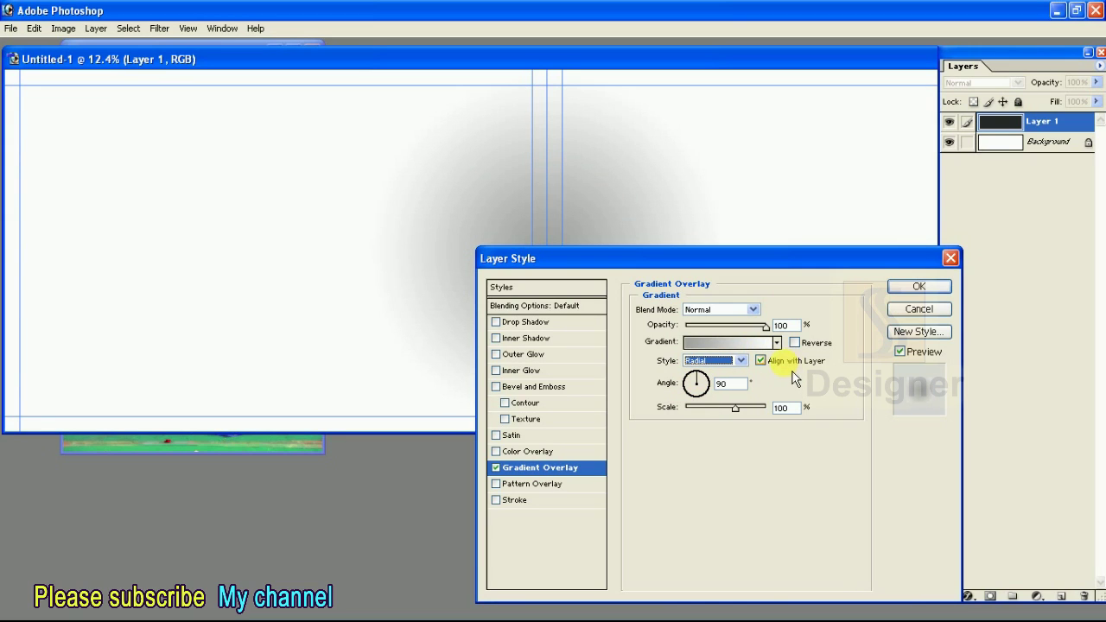
click(808, 344)
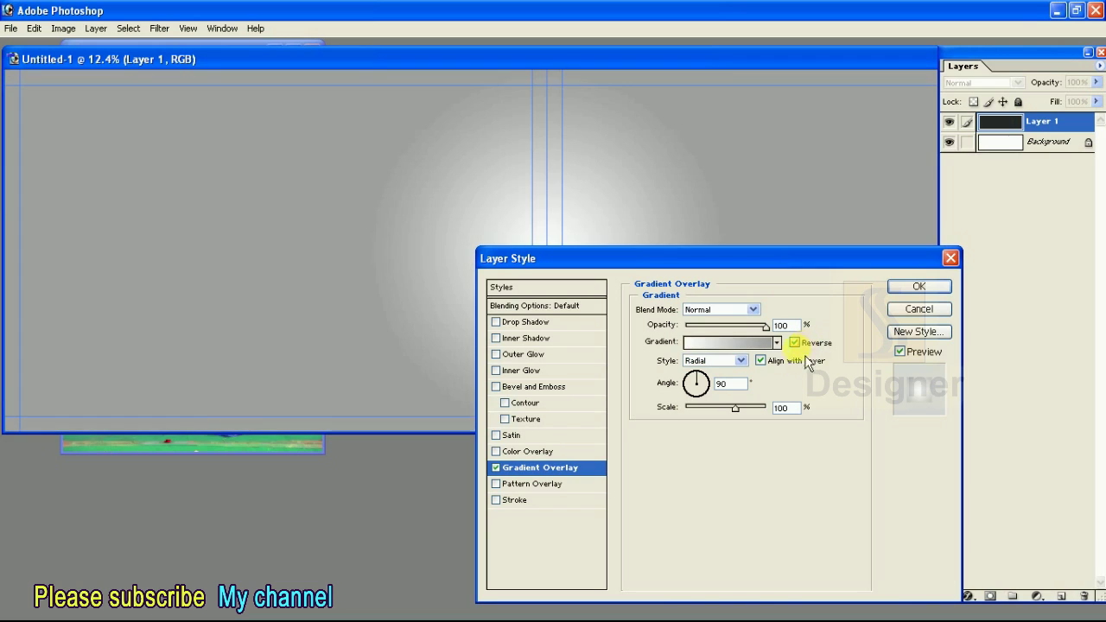
click(761, 360)
drag(736, 407, 766, 407)
drag(648, 220, 394, 211)
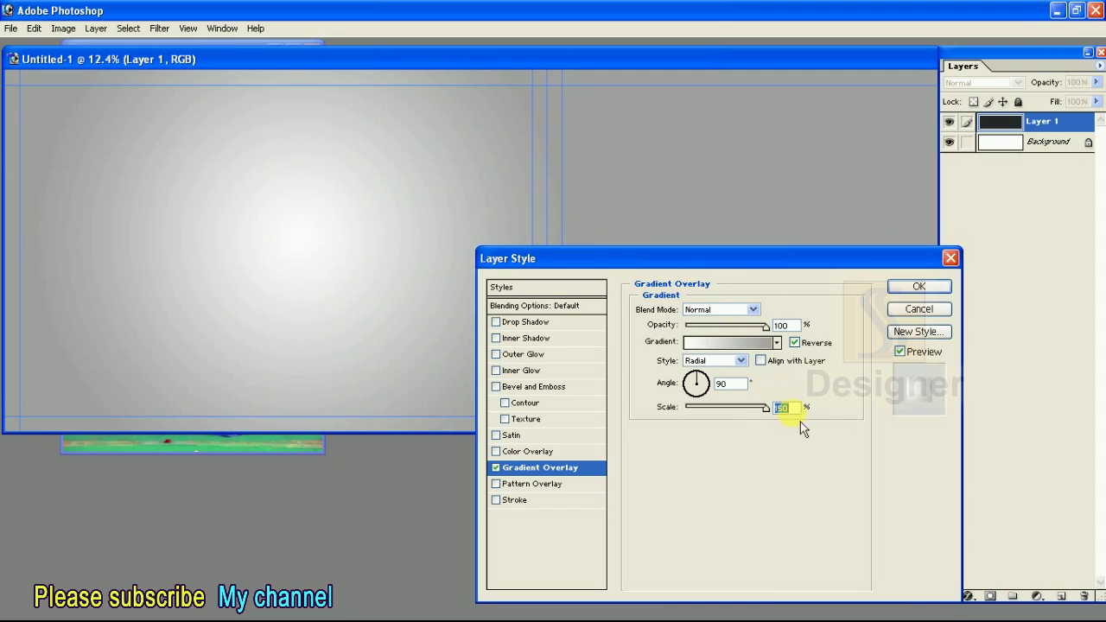
Lighten the gradient's grey stop to AEAEAE and apply the layer style
click(751, 343)
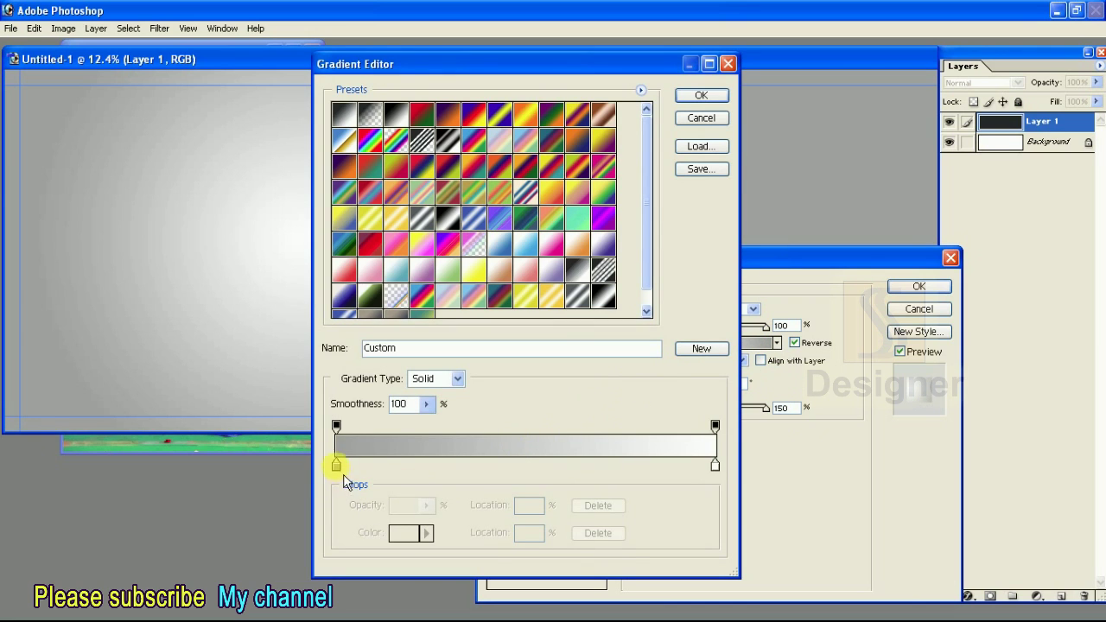
click(337, 465)
click(404, 532)
drag(648, 387, 649, 379)
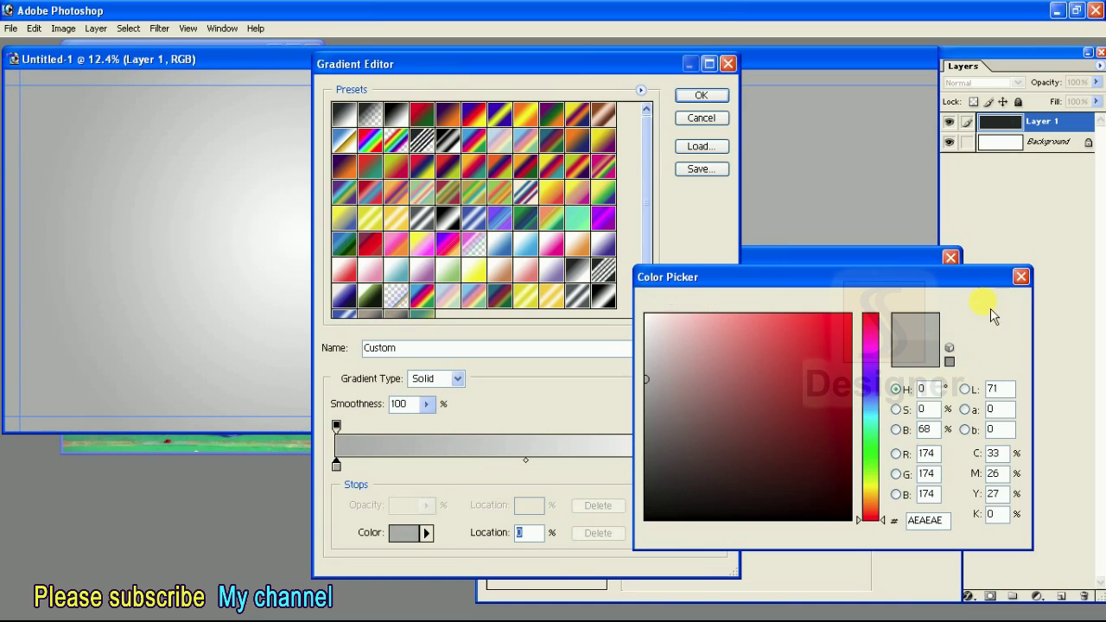
click(994, 302)
click(701, 95)
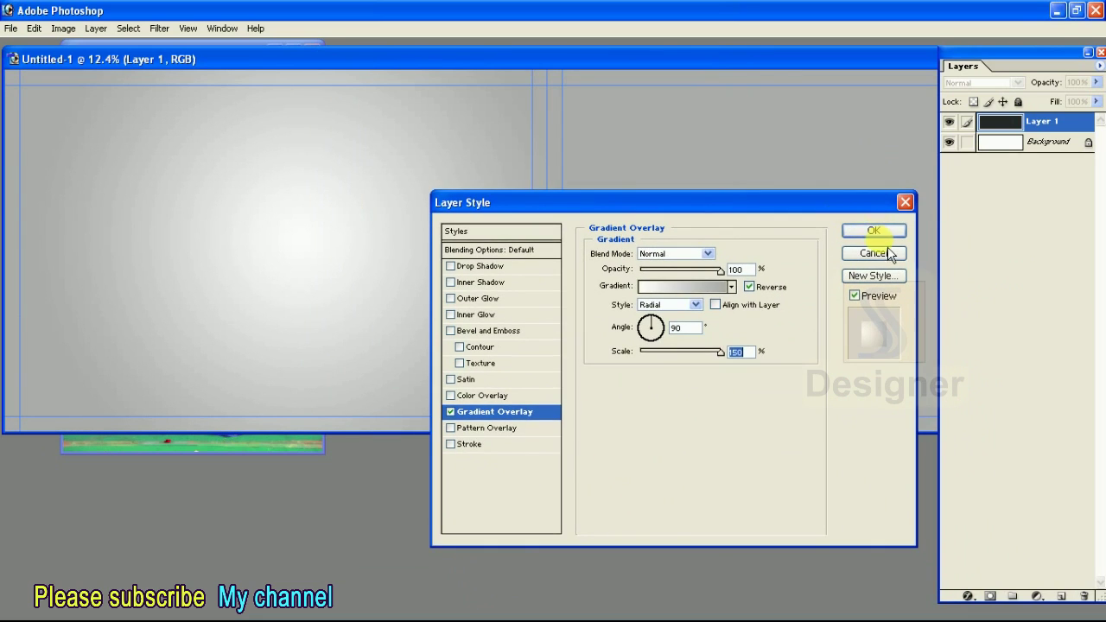
click(890, 266)
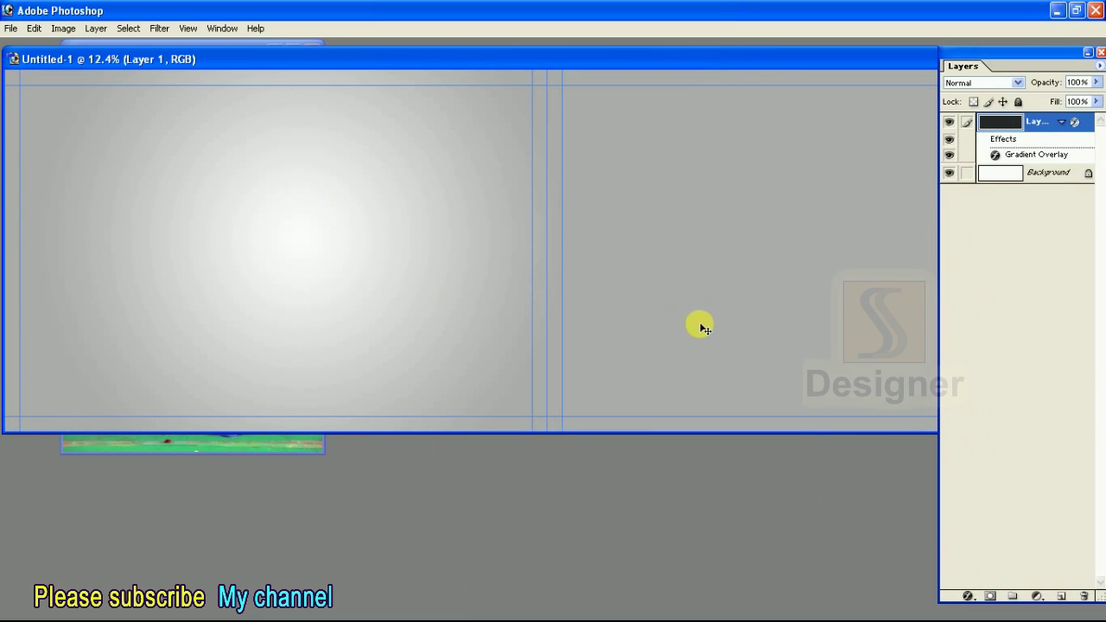
Drag the couple photo from JVS_4571.psd into the Untitled-1 spread
key(f)
key(Tab)
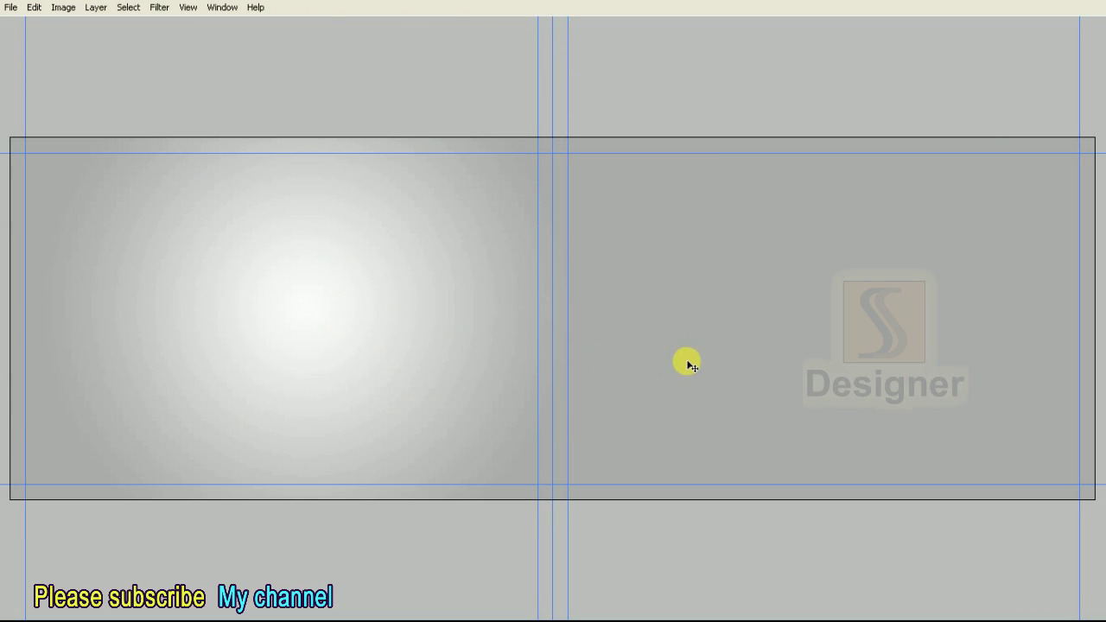
key(f)
key(f)
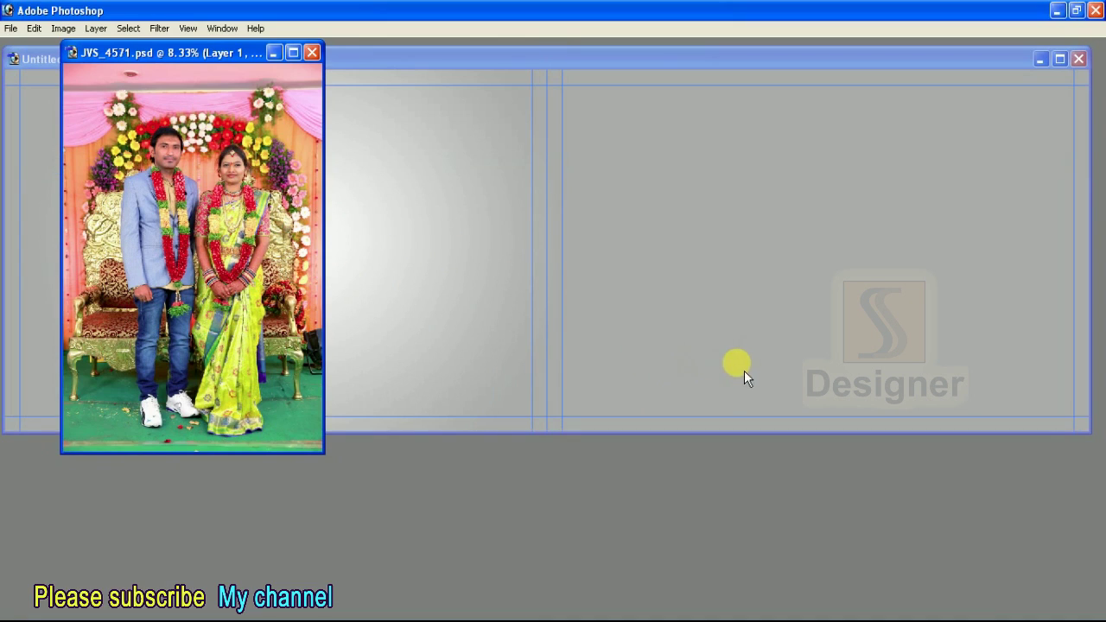
key(F7)
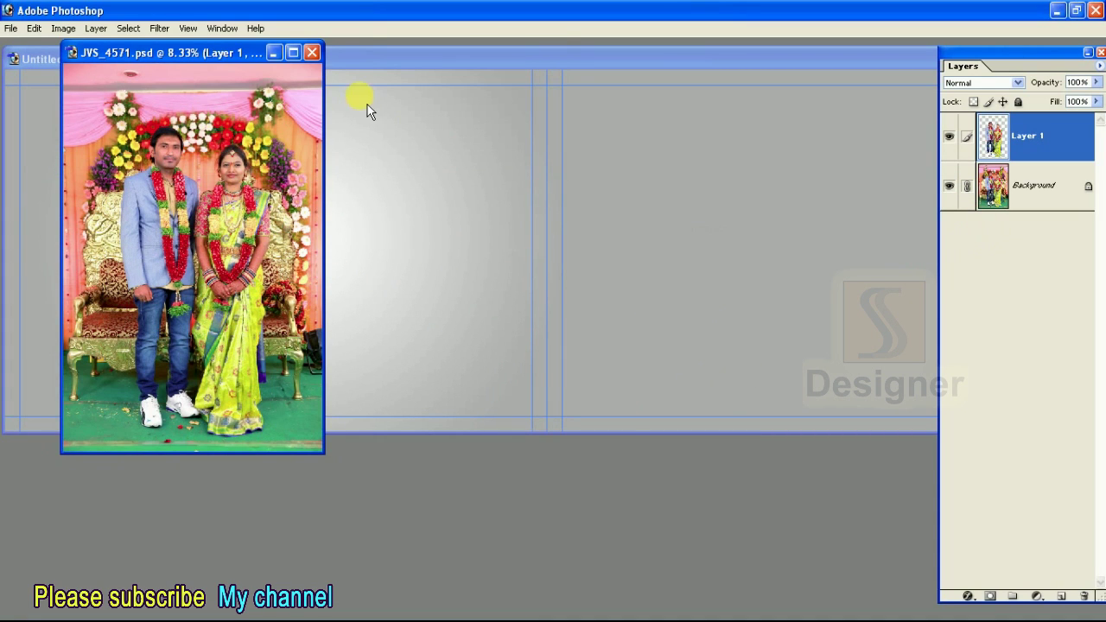
drag(234, 53, 545, 161)
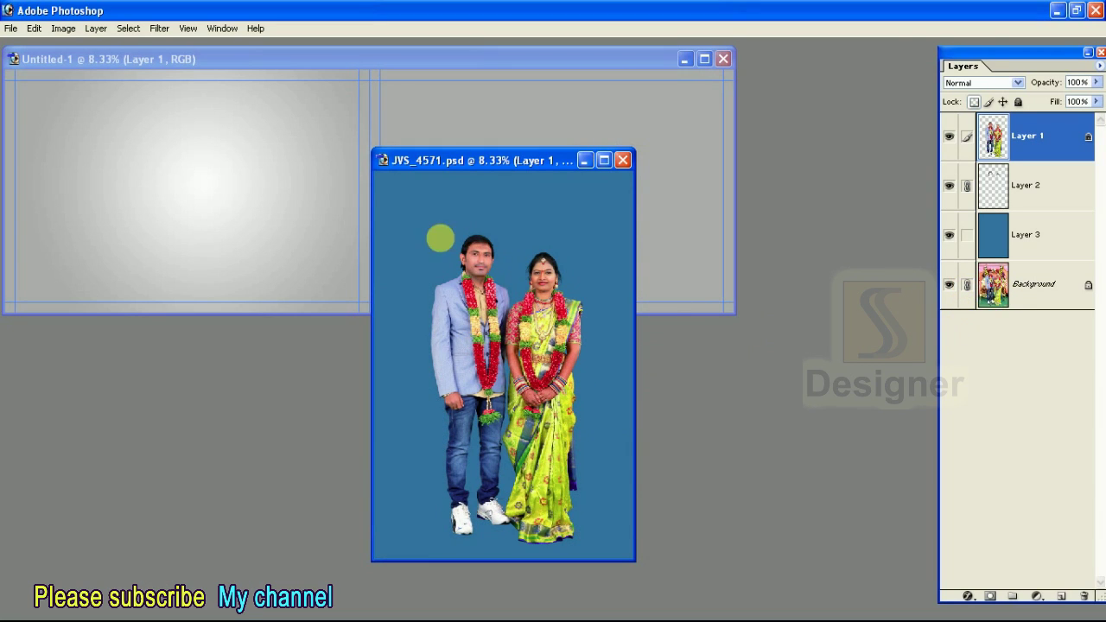
drag(440, 239, 199, 117)
Scale the couple photo down proportionally and move it onto the left page
key(f)
key(f)
key(ctrl+plus)
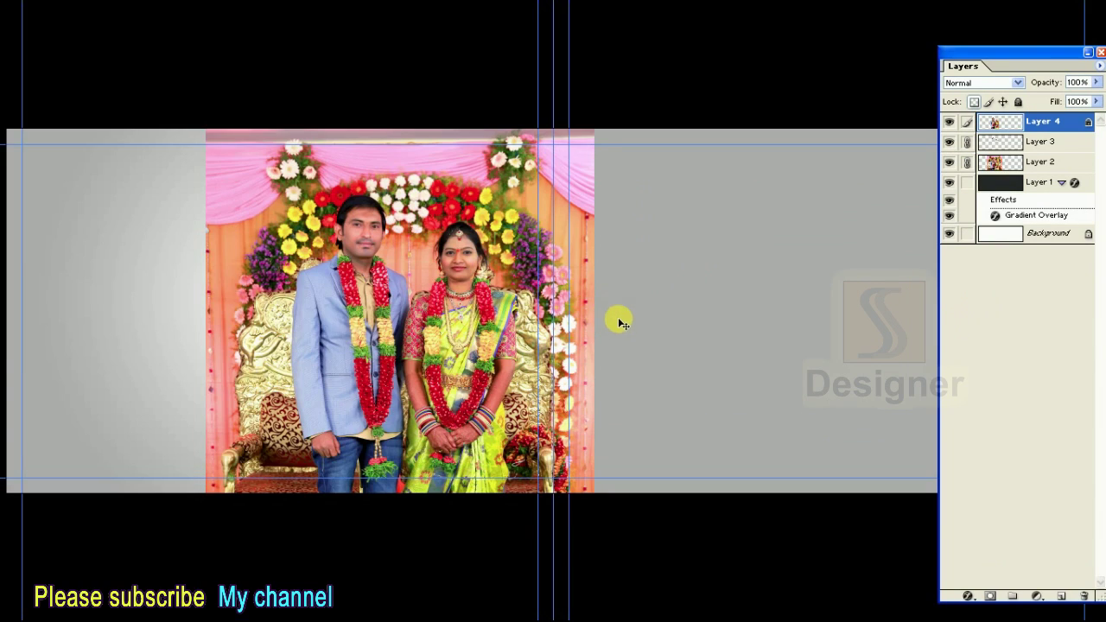
key(ctrl+plus)
scroll(517, 374, left, 3)
scroll(519, 374, right, 2)
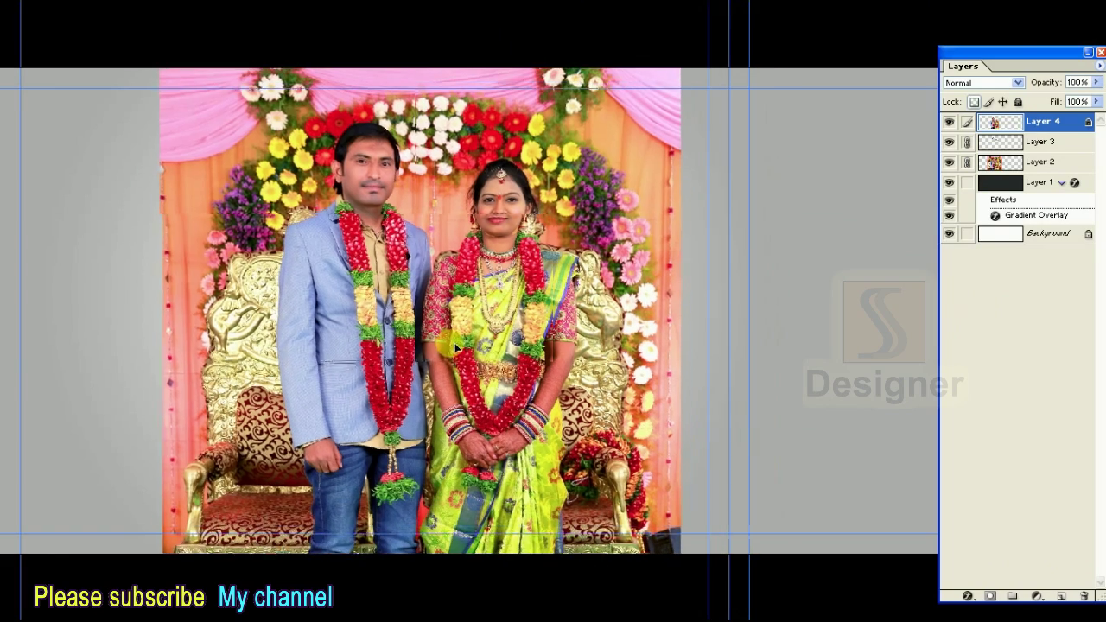
key(ctrl+t)
key(ctrl+minus)
mouse_move(518, 593)
mouse_down()
mouse_move(455, 459)
mouse_move(403, 413)
mouse_up()
drag(346, 366, 372, 398)
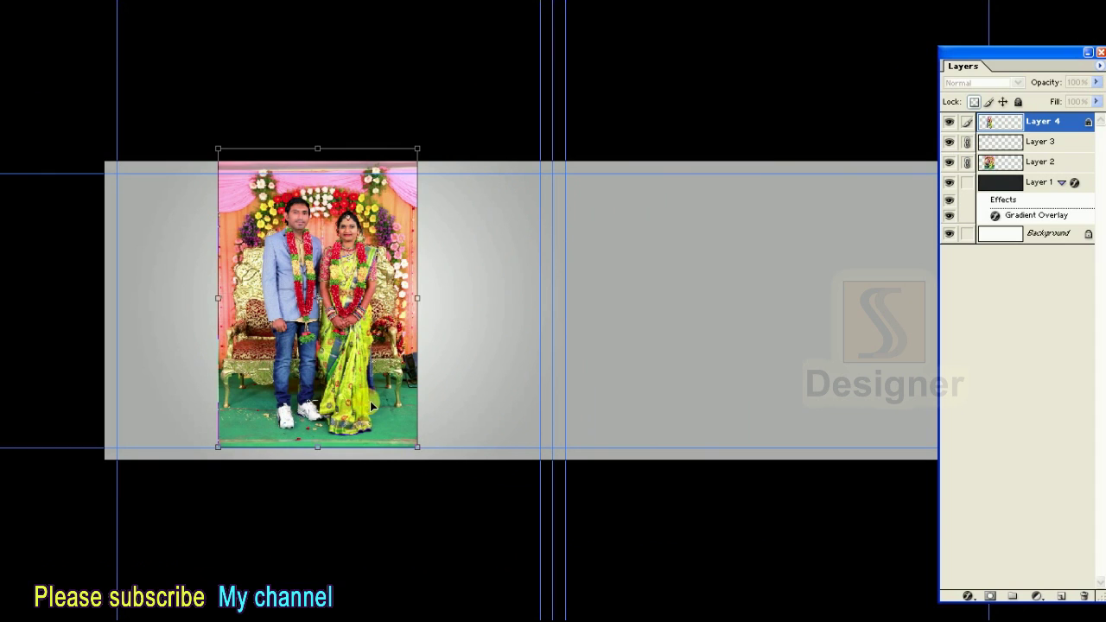
Fine-tune the photo's corners to fit the spread's height and commit the transform
drag(420, 149, 429, 143)
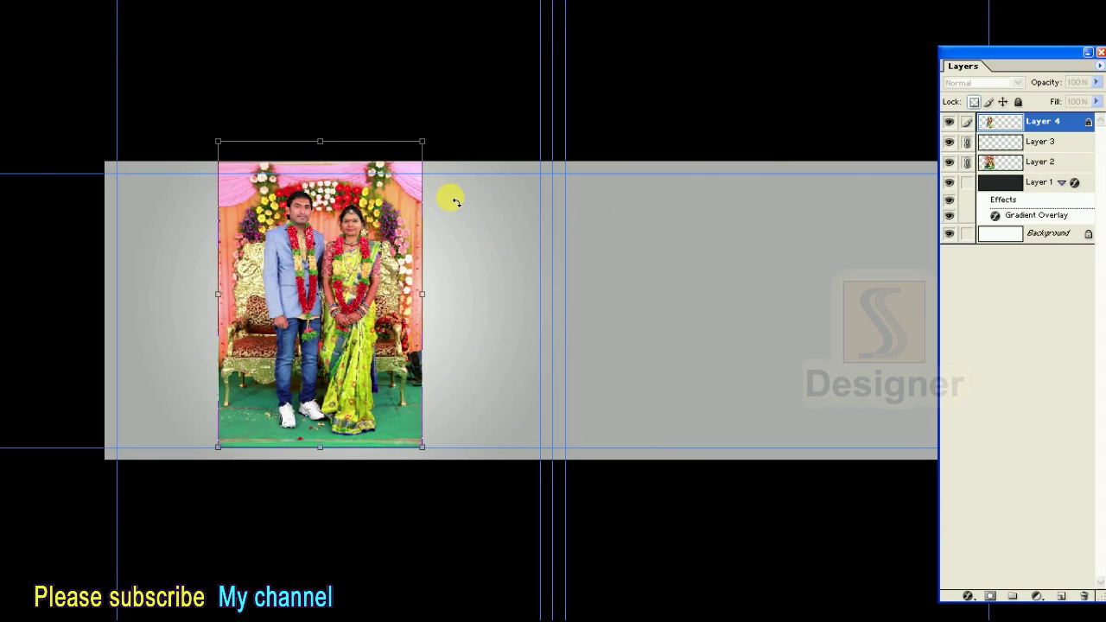
key(ctrl+plus)
drag(403, 475, 406, 481)
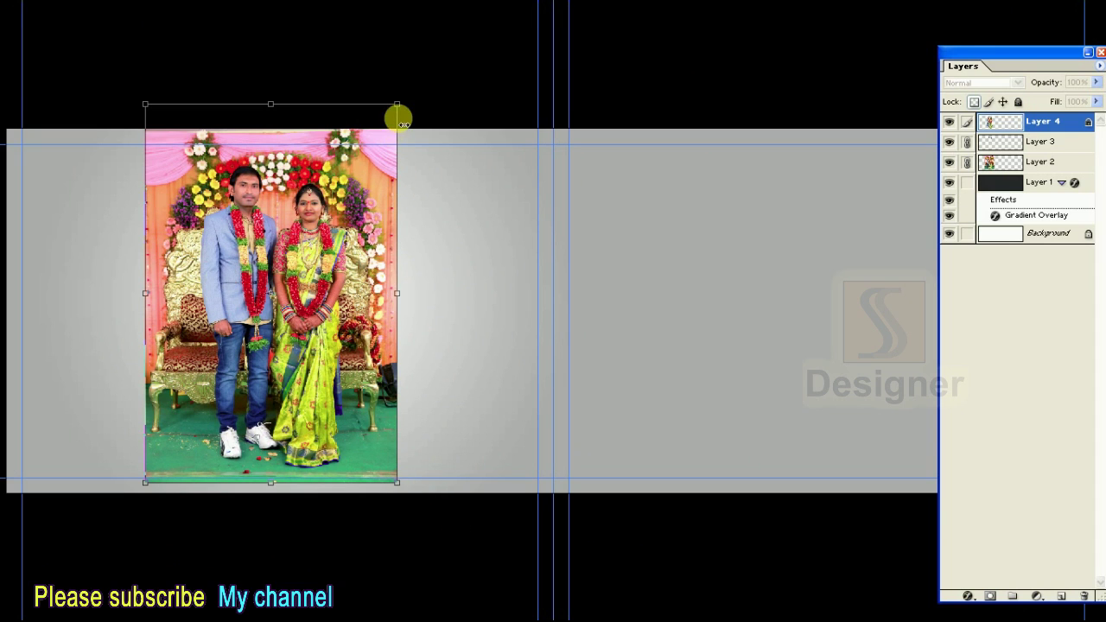
drag(398, 105, 396, 107)
key(Return)
click(419, 244)
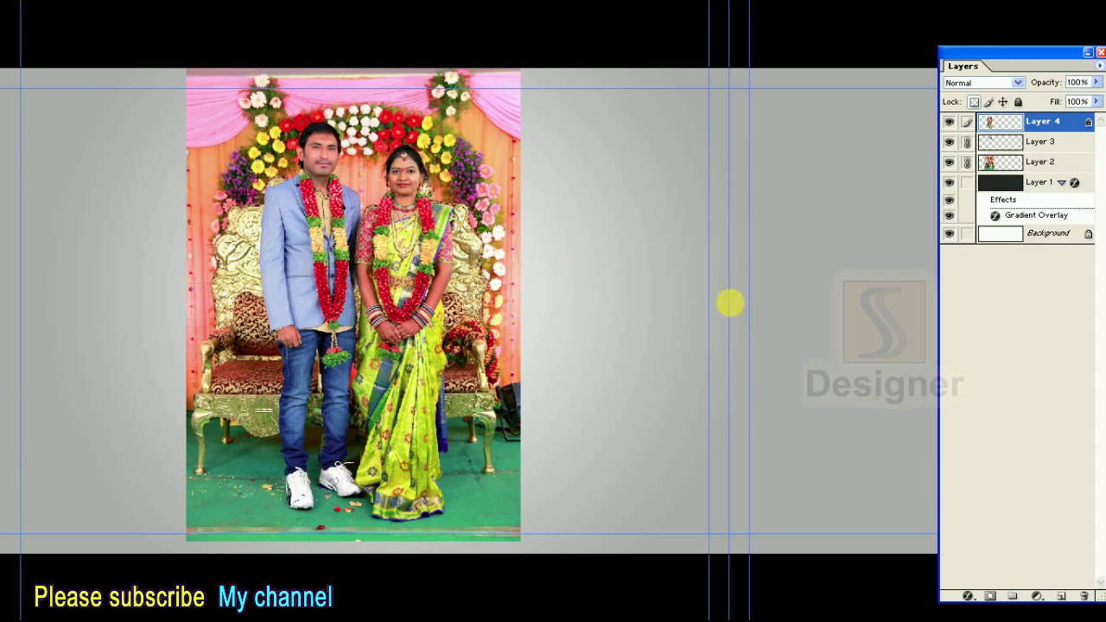
key(ctrl+plus)
key(ctrl+minus)
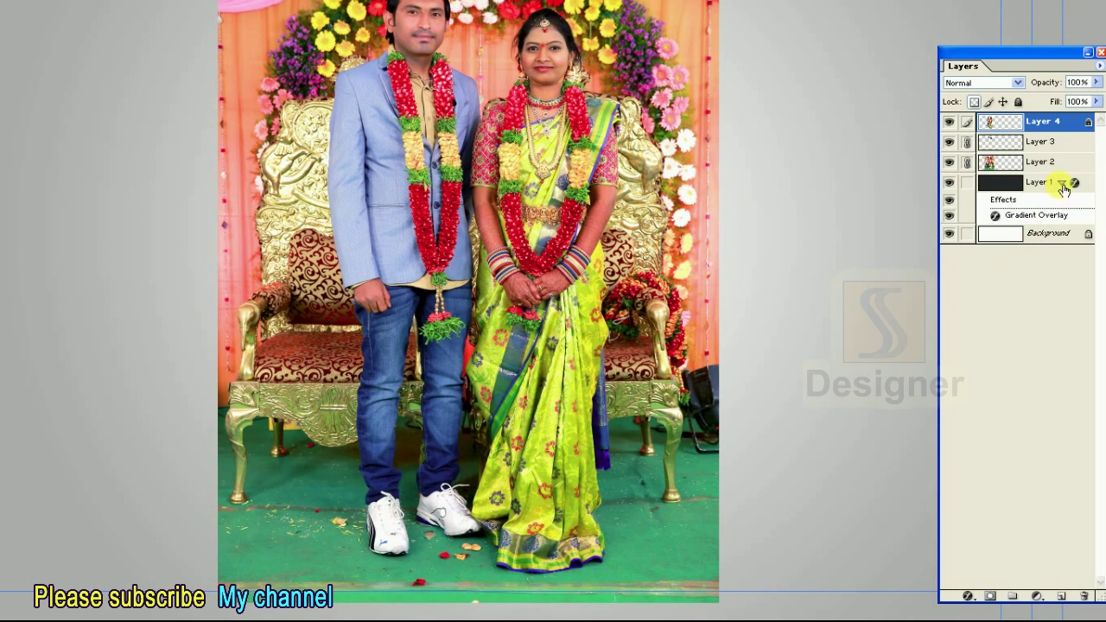
Give the stage photo layer a black hide-all layer mask
click(1062, 183)
click(1050, 204)
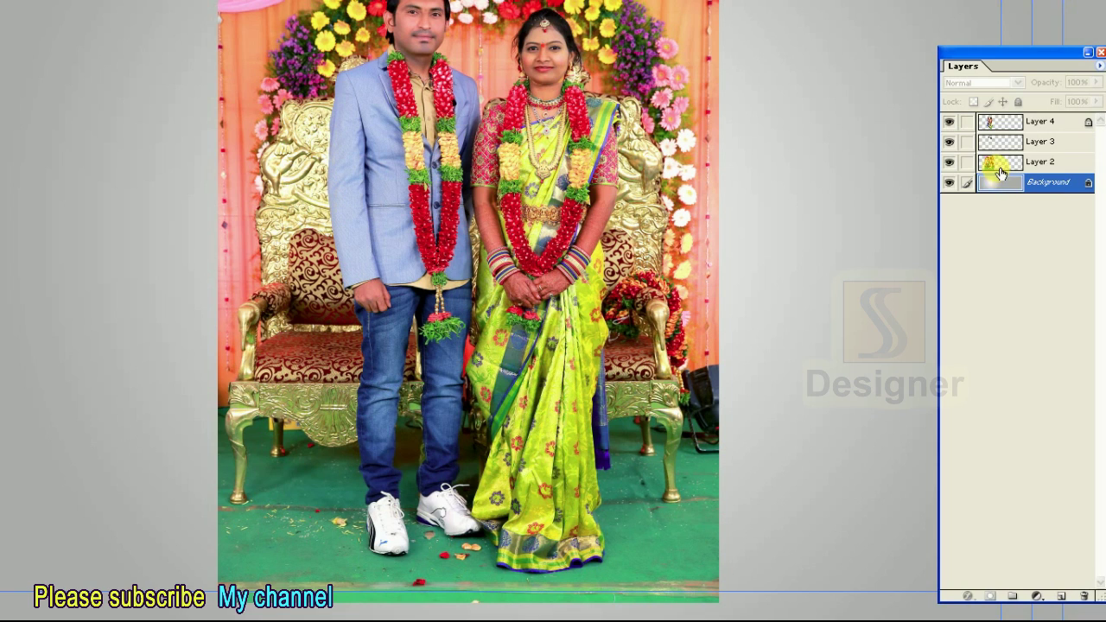
click(1002, 171)
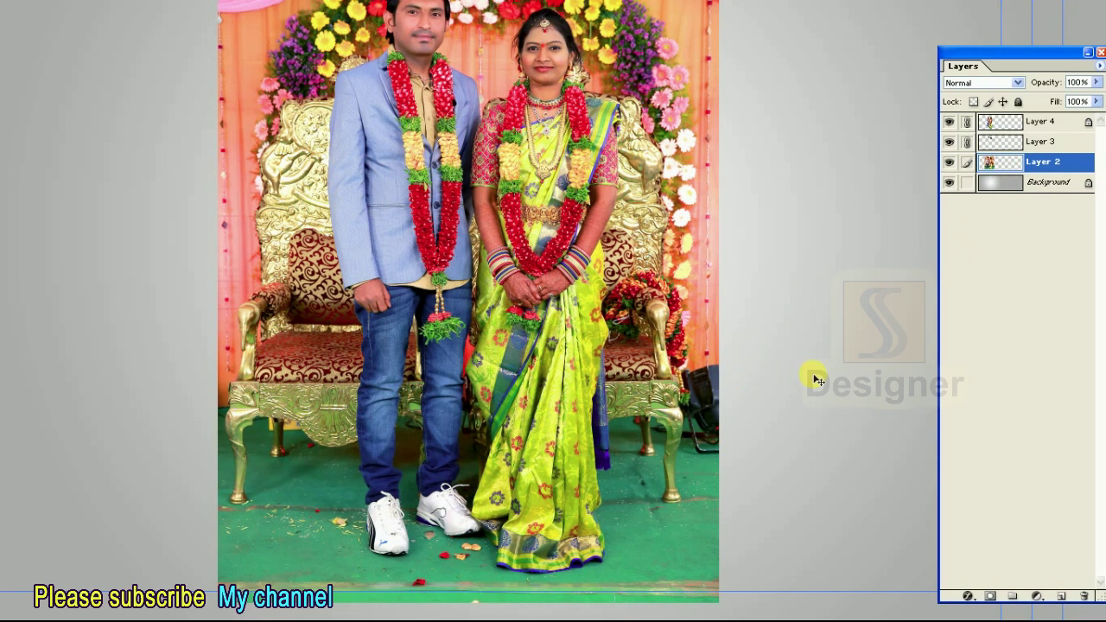
click(985, 596)
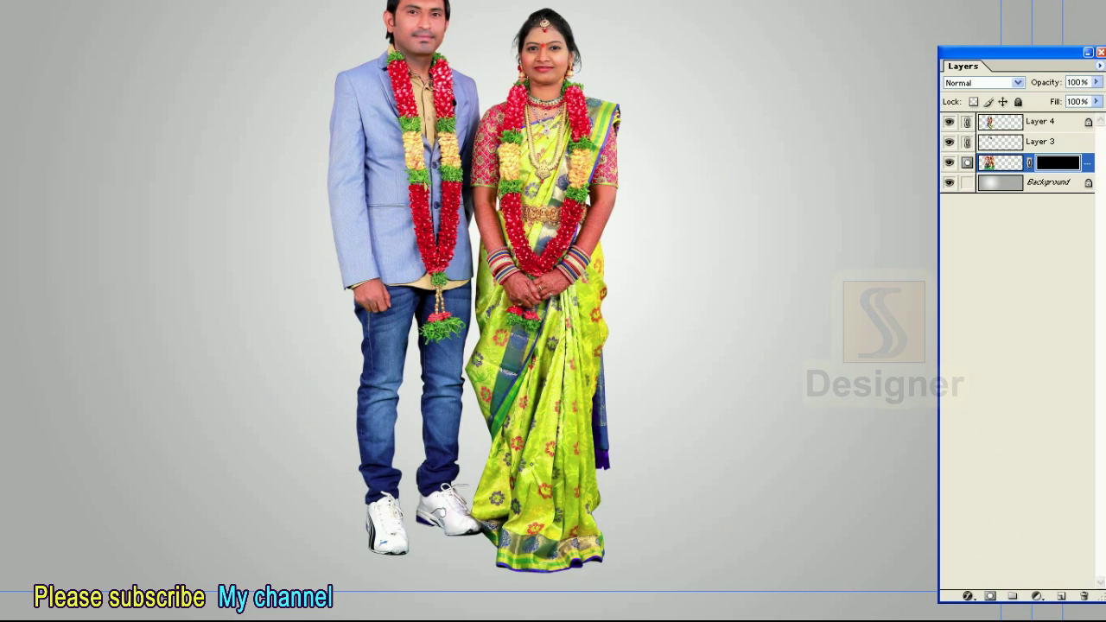
Paint the floor under the couple back in, apply the mask, and desaturate
mouse_move(543, 568)
mouse_down()
mouse_move(580, 531)
mouse_move(358, 548)
mouse_move(316, 530)
mouse_move(531, 597)
mouse_up()
drag(641, 551, 637, 526)
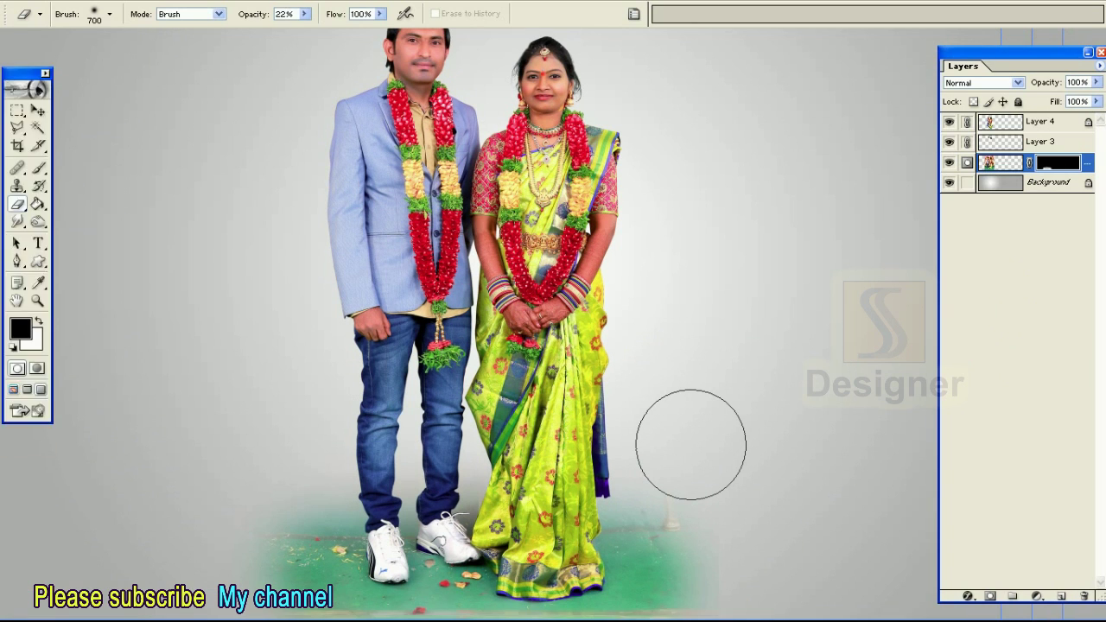
key(Tab)
drag(393, 480, 294, 514)
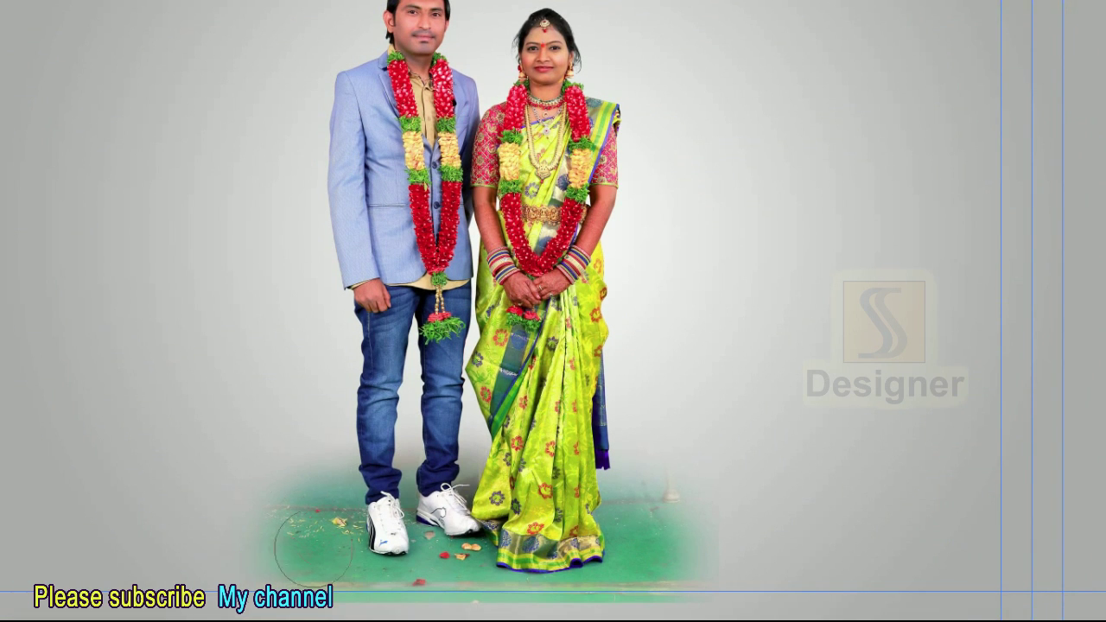
key(F7)
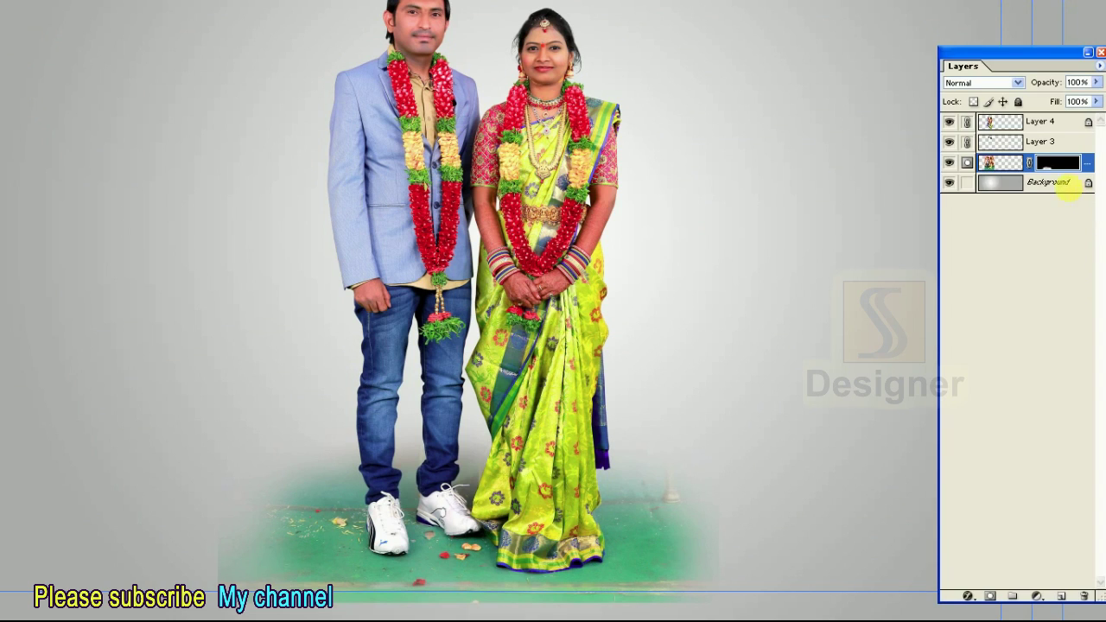
right_click(1047, 169)
click(973, 276)
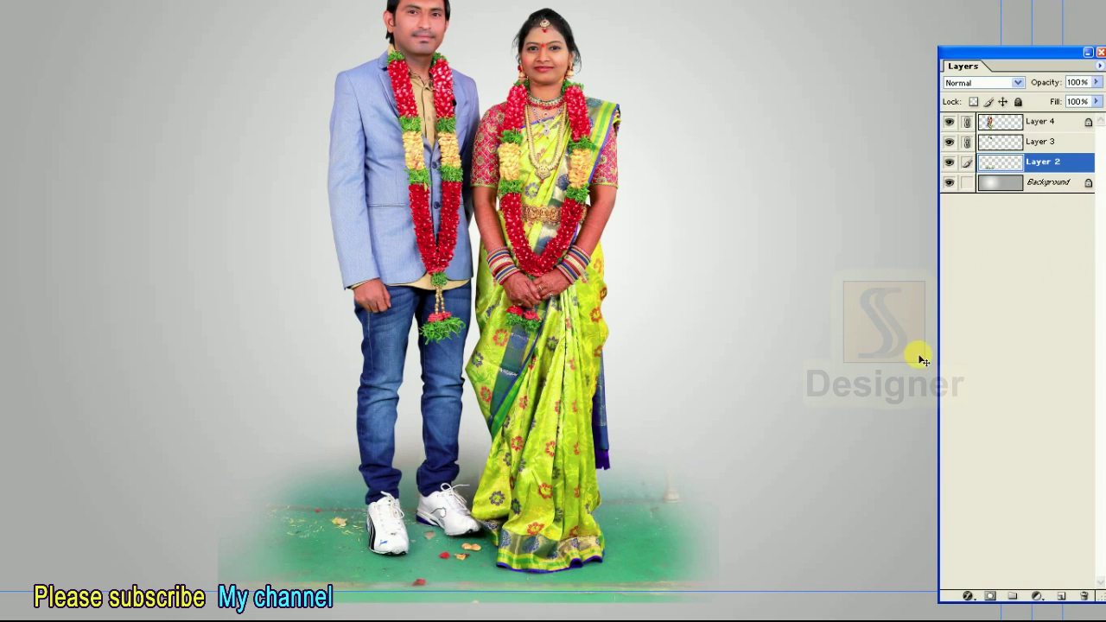
key(ctrl+shift+u)
Undo the quick desaturate and grey the floor by lowering Hue/Saturation saturation
key(ctrl+z)
key(ctrl+u)
drag(525, 117, 478, 136)
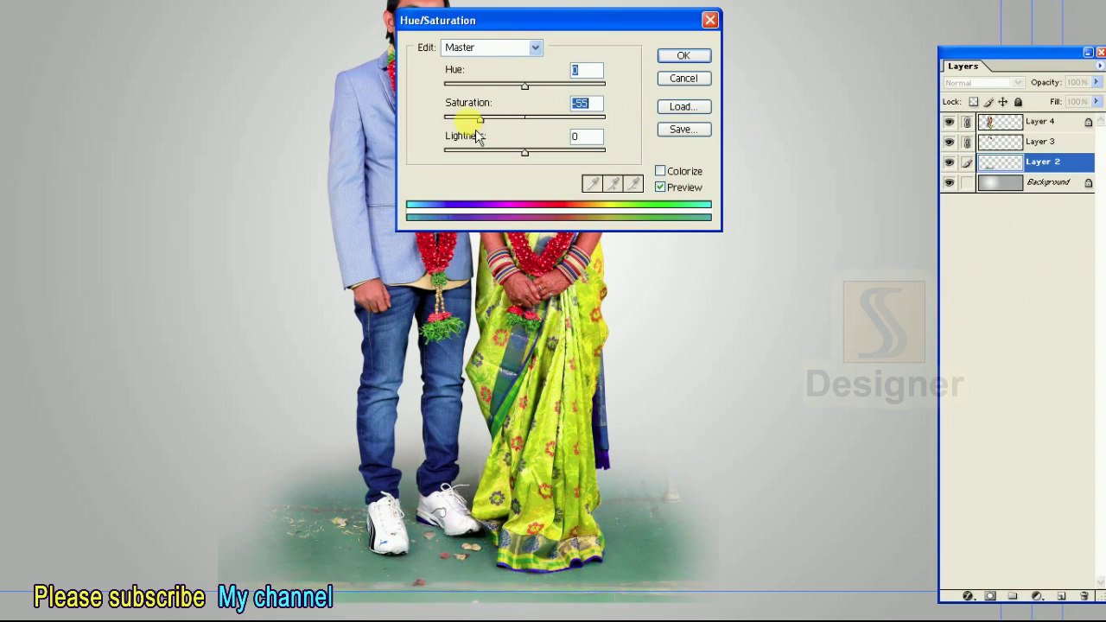
click(683, 55)
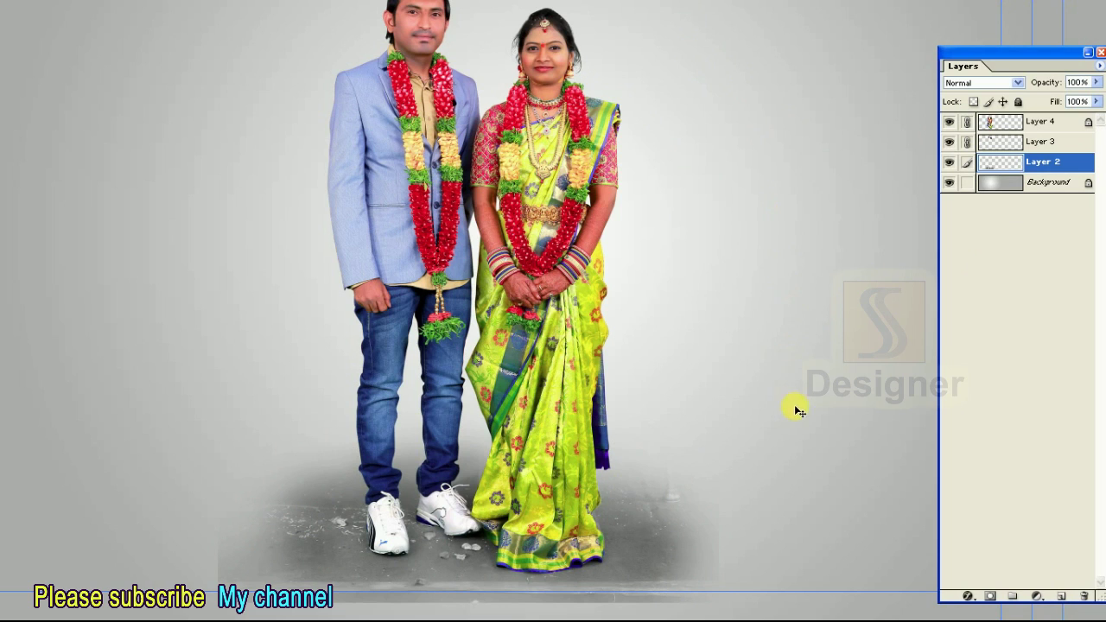
Brighten the photo with Levels white input 142 and hide the guides
key(ctrl+l)
drag(982, 277, 893, 277)
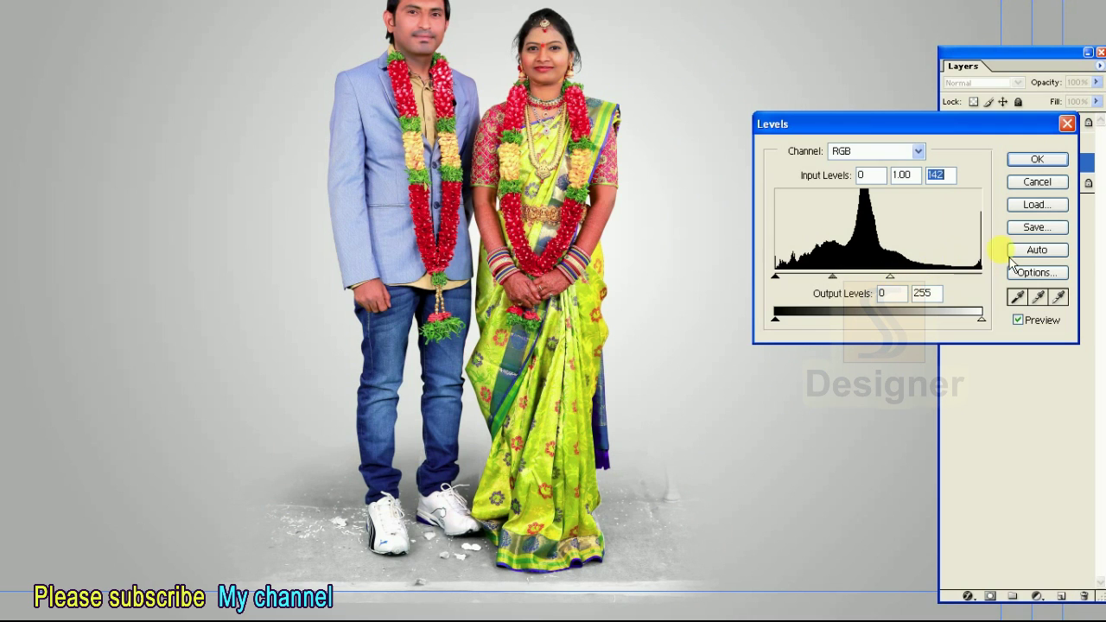
click(1035, 159)
key(ctrl+h)
Erase the floor shadow below the saree hem with a 22% opacity eraser
key(e)
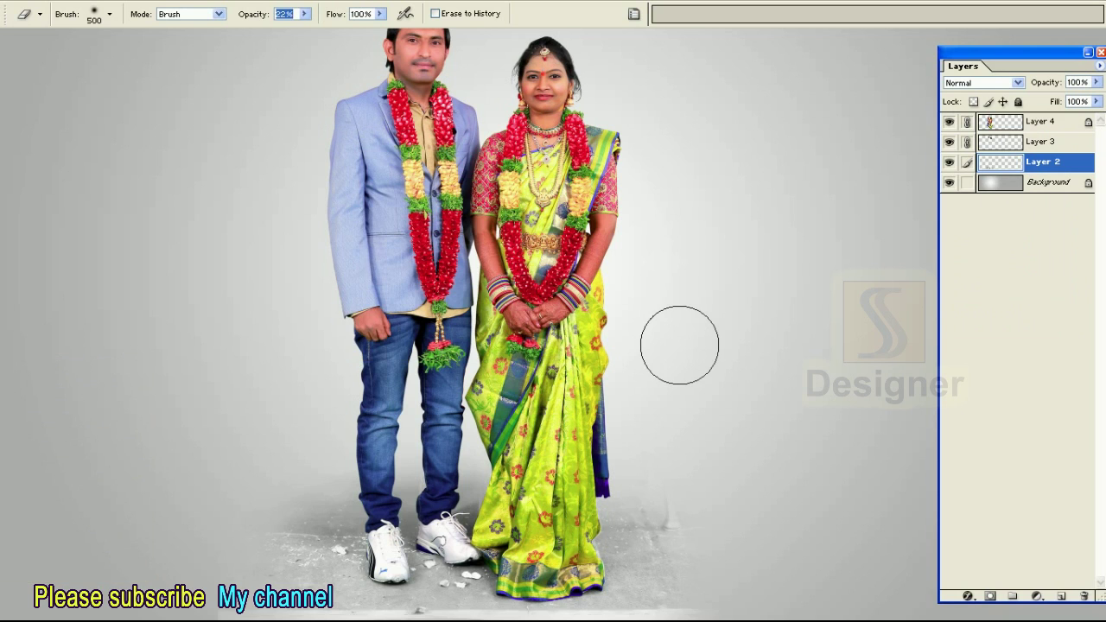
text(22)
key(Return)
key(Tab)
key(bracketright)
key(bracketright)
drag(569, 435, 695, 593)
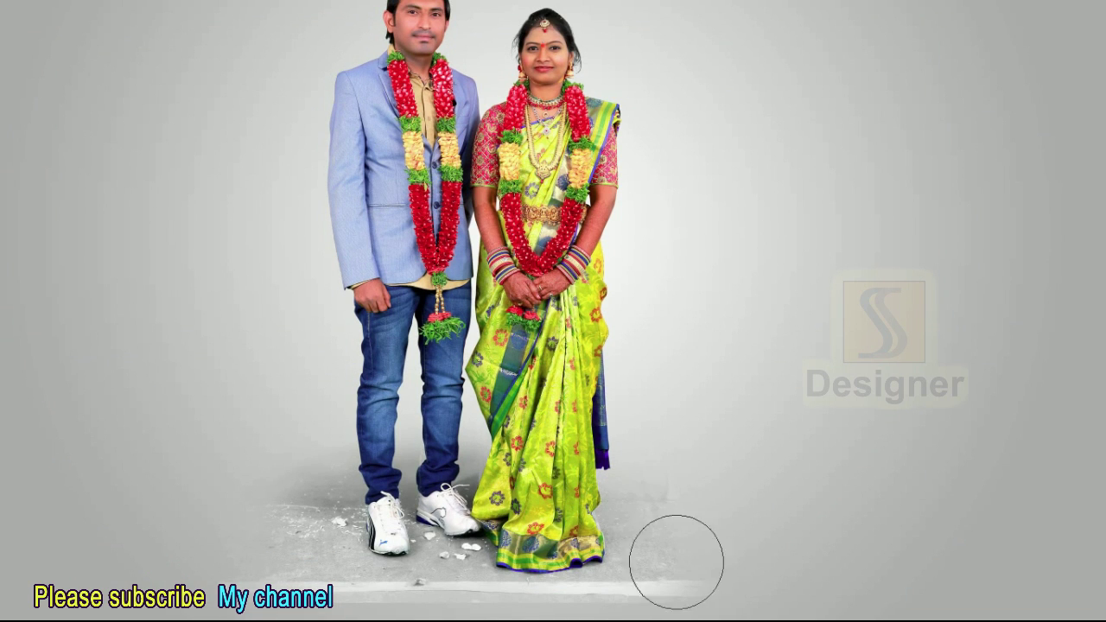
Fade the floor shadow around the man's shoes, adjusting eraser size as needed
key(bracketleft)
key(bracketleft)
drag(424, 590, 384, 467)
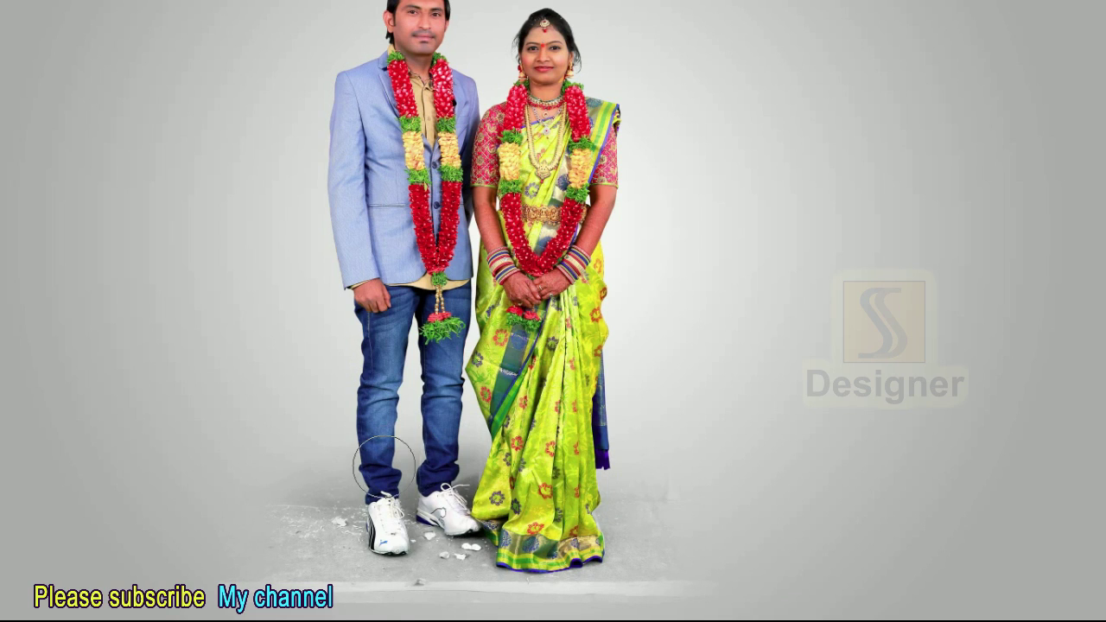
drag(384, 467, 332, 493)
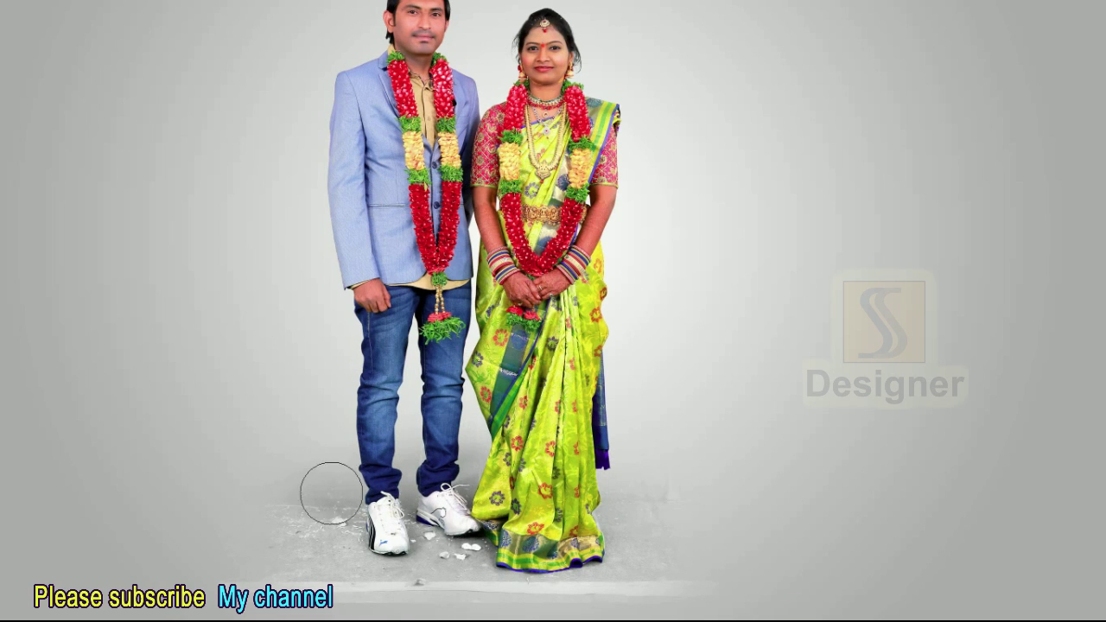
key(bracketright)
key(bracketright)
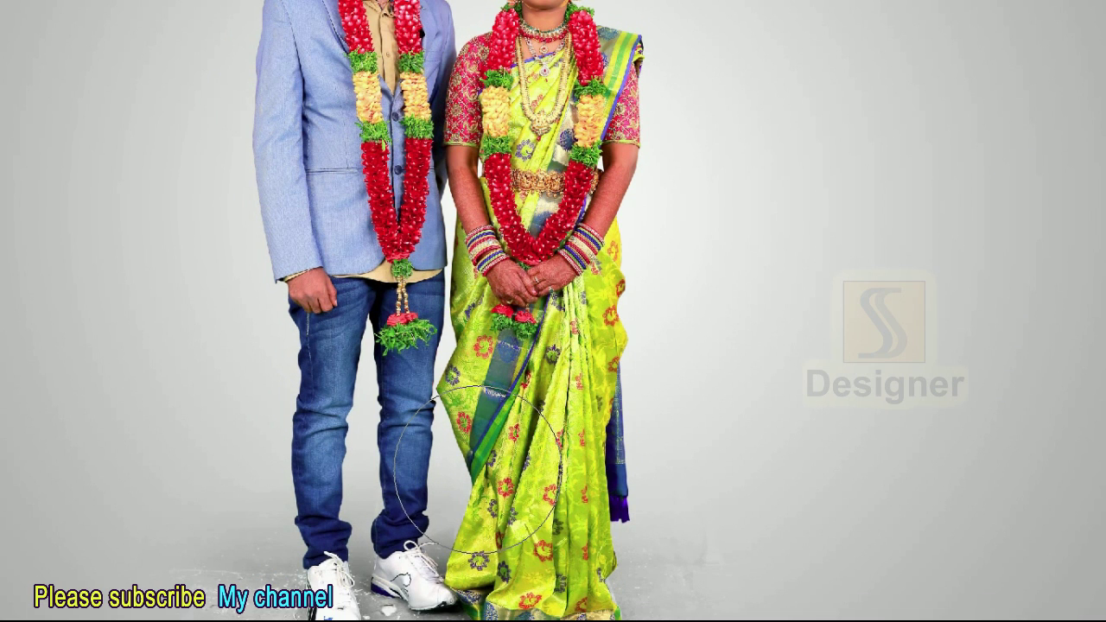
key(bracketleft)
key(bracketleft)
key(bracketleft)
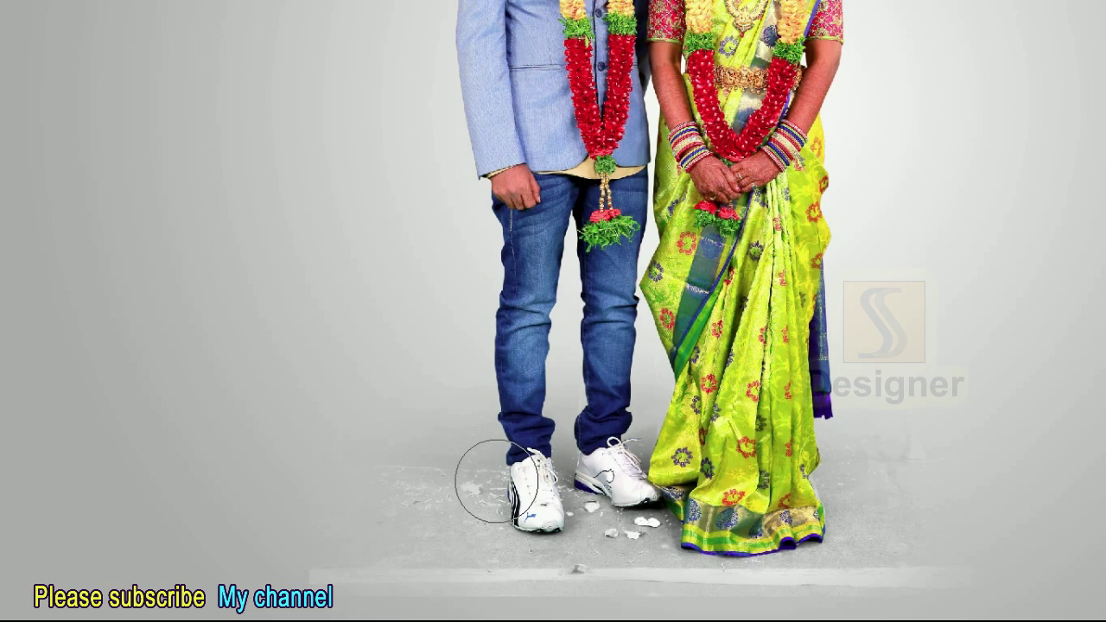
key(bracketleft)
key(bracketleft)
key(bracketleft)
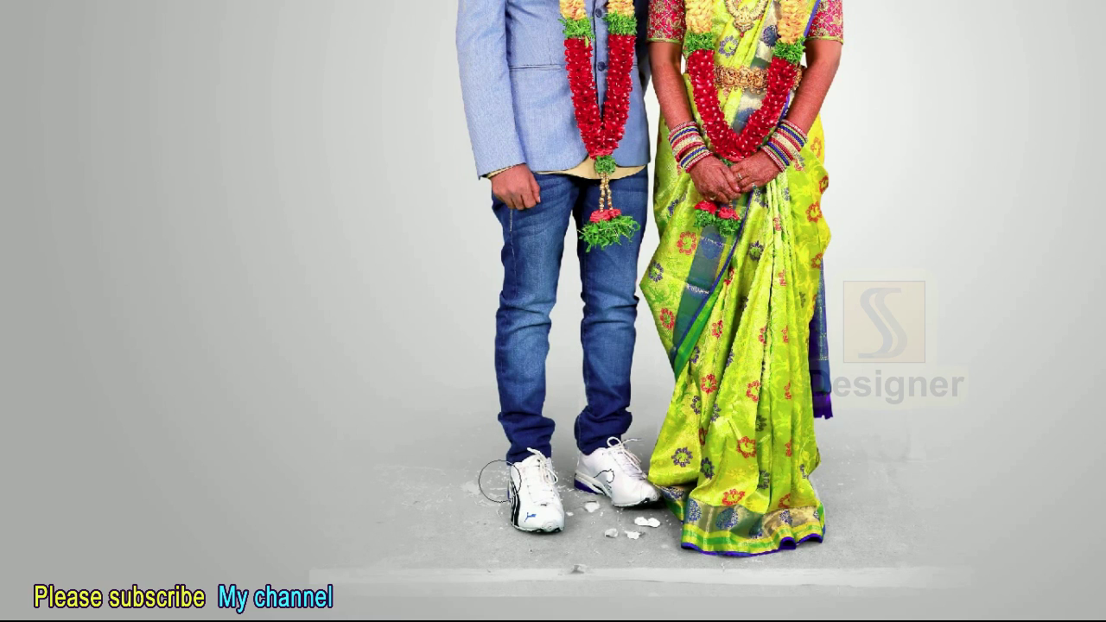
key(bracketright)
key(bracketright)
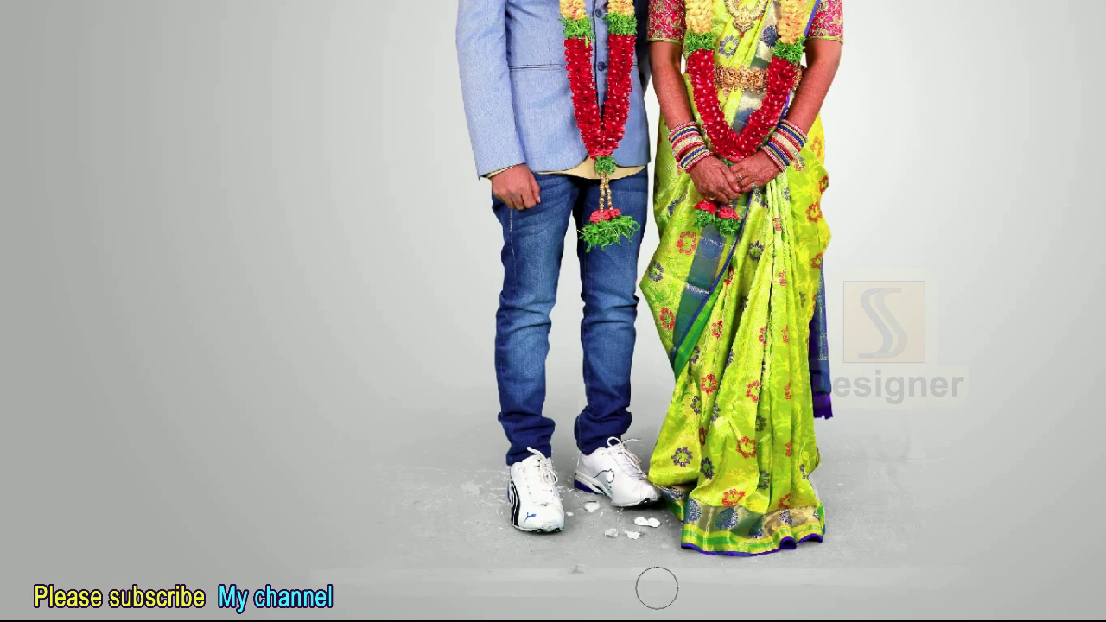
key(bracketright)
key(bracketright)
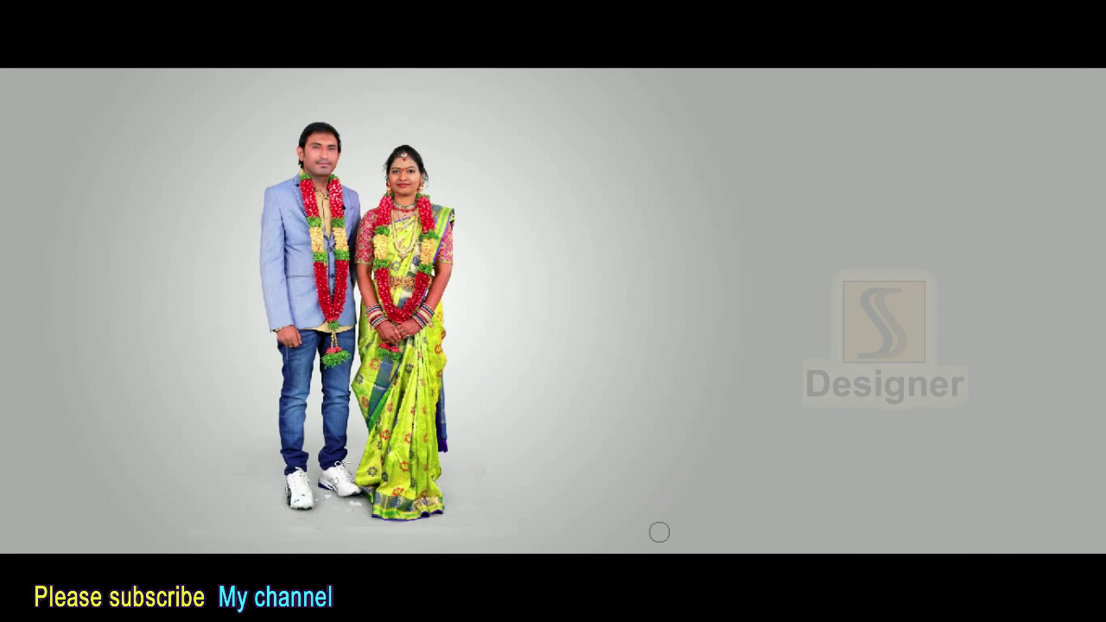
Fill Layer 4's outline with black on a new layer and move it down two levels
key(ctrl+s)
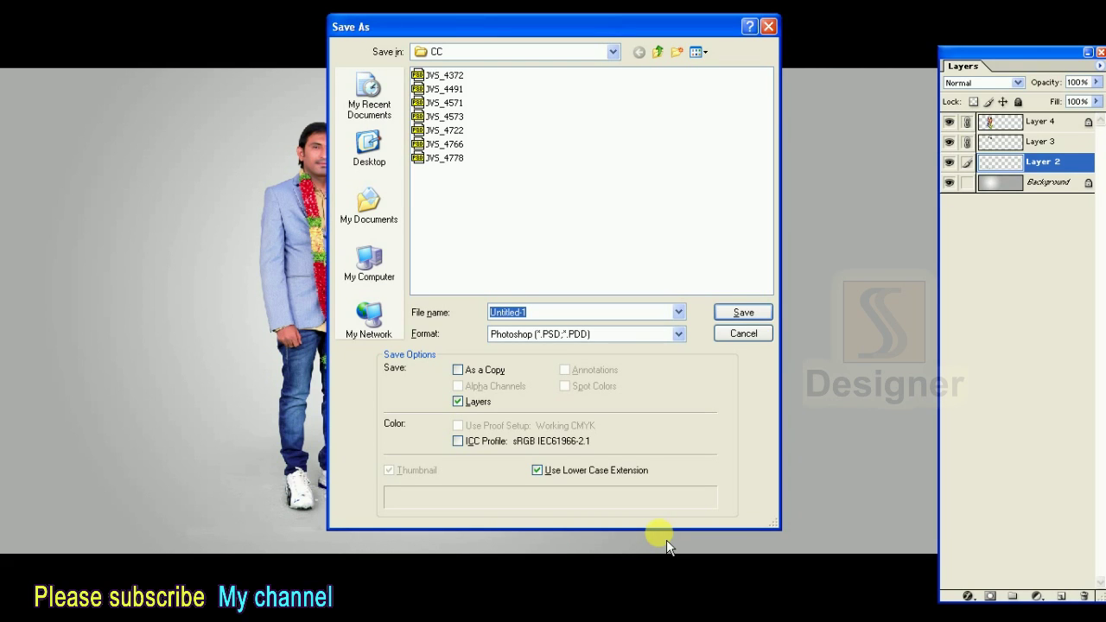
key(super)
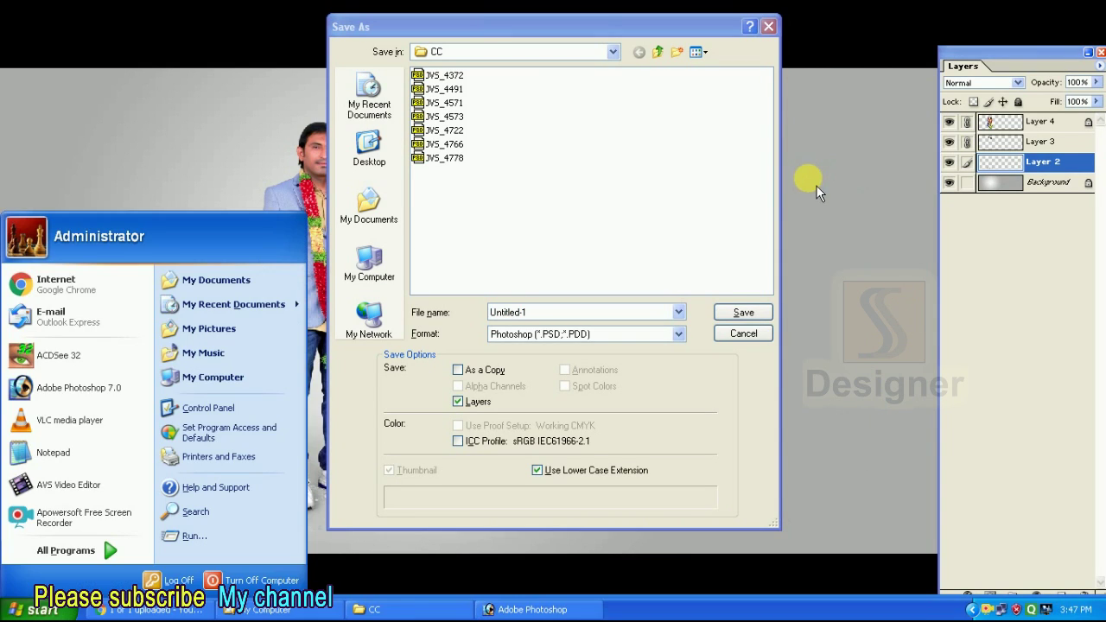
click(689, 185)
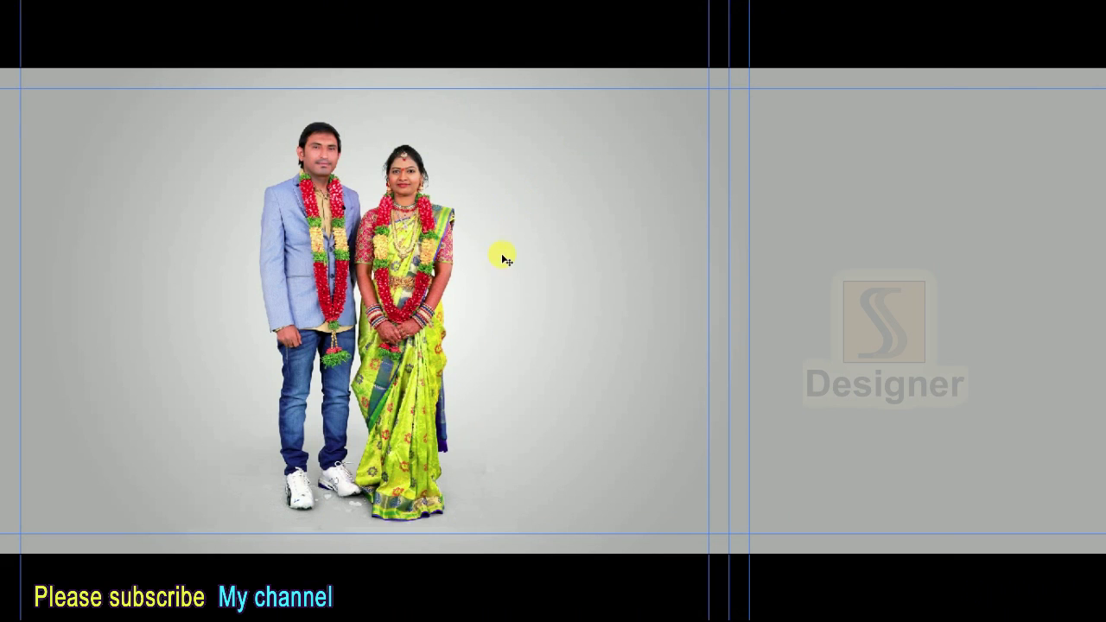
ctrl+click(1005, 128)
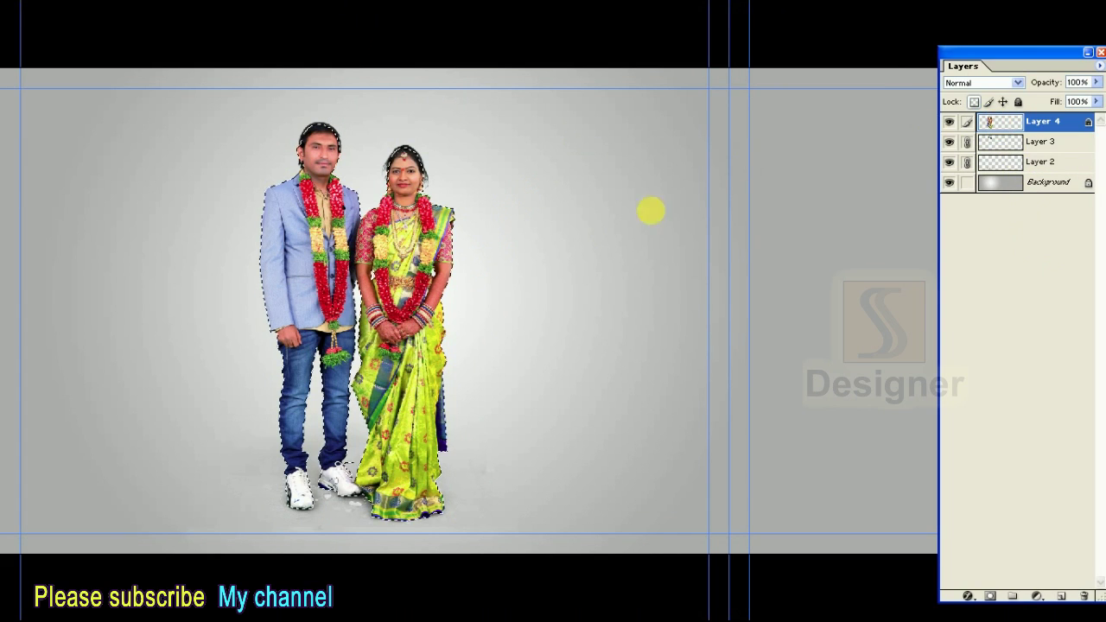
key(ctrl+shift+n)
key(Return)
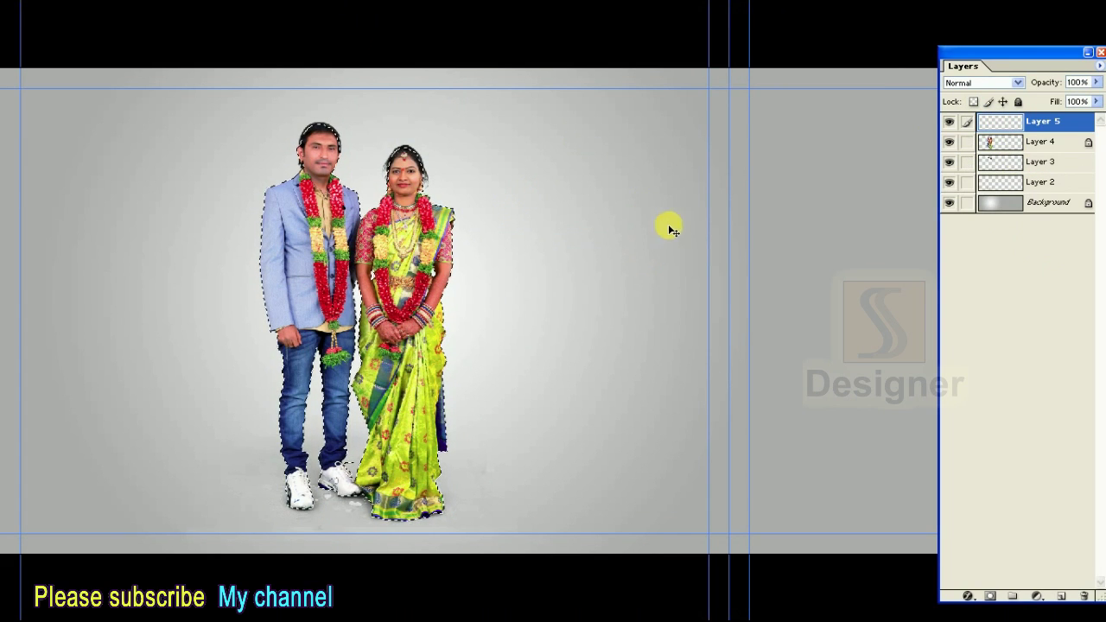
key(alt+BackSpace)
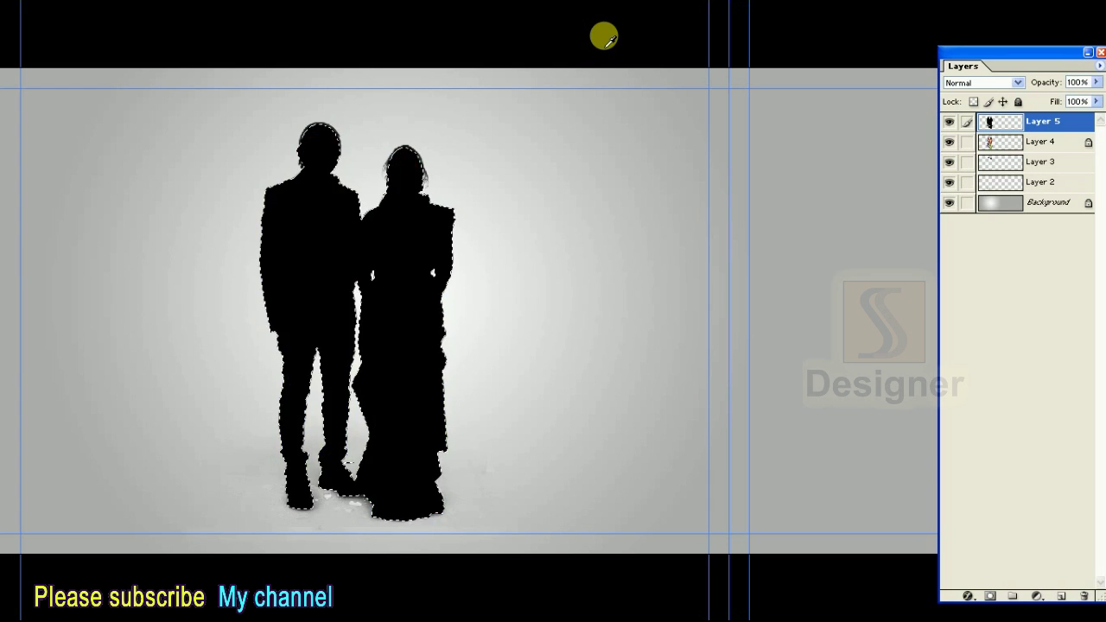
key(ctrl+d)
key(ctrl+bracketleft)
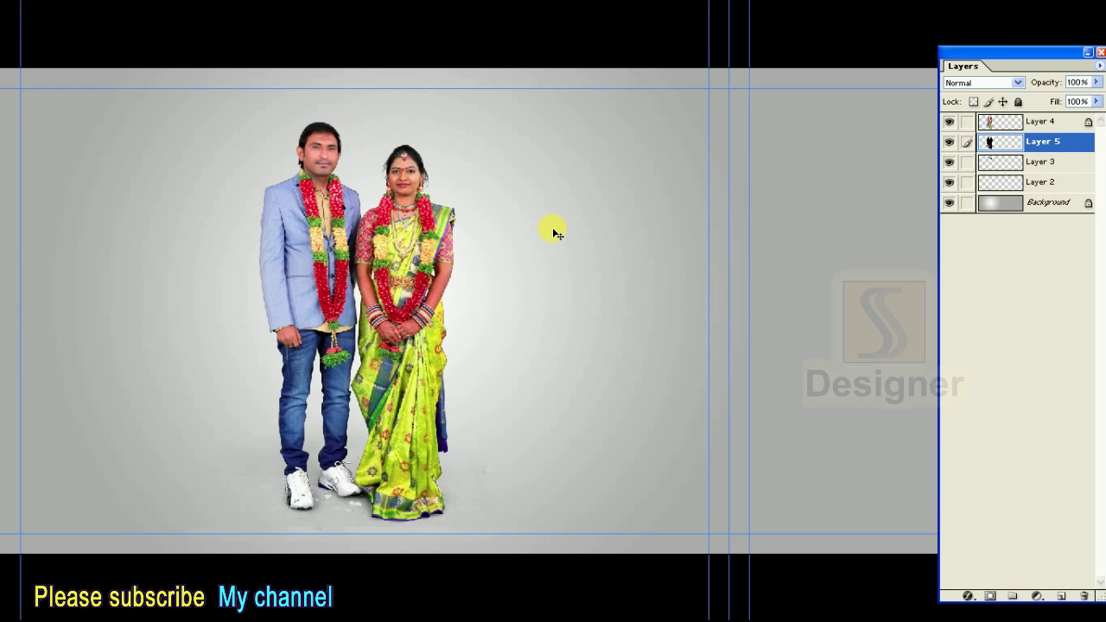
key(ctrl+bracketleft)
Check the silhouette on the full canvas and begin free-transforming it
key(Tab)
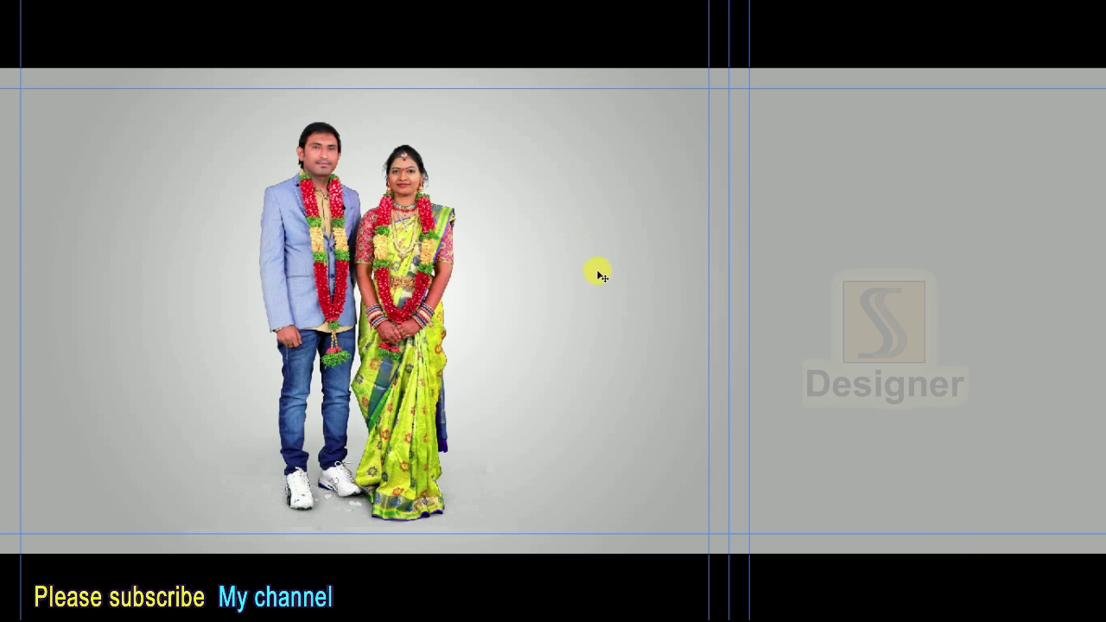
key(ctrl+plus)
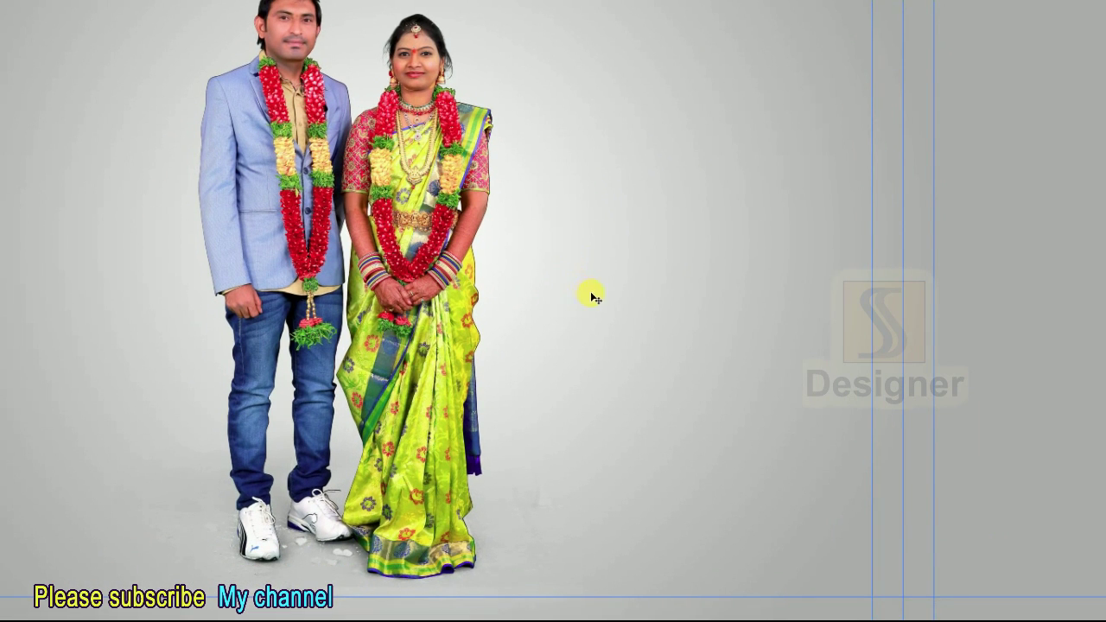
key(ctrl+minus)
key(Tab)
key(ctrl+t)
Distort the black silhouette so it slants down across the floor as a cast shadow
right_click(416, 115)
click(470, 193)
mouse_move(358, 122)
mouse_down()
mouse_move(543, 437)
mouse_move(592, 452)
mouse_up()
key(Return)
Nudge the shadow up and left so it meets the couple's feet
key(ctrl+plus)
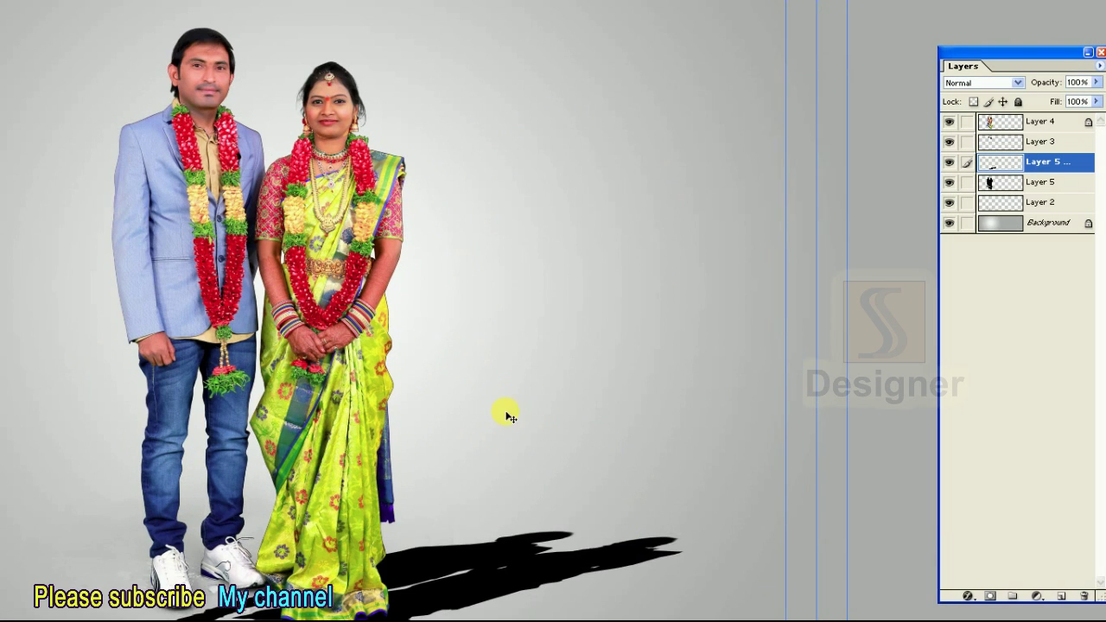
key(shift+Up)
key(shift+Up)
key(shift+Up)
key(shift+Up)
key(shift+Left)
key(shift+Left)
key(shift+Up)
key(shift+Left)
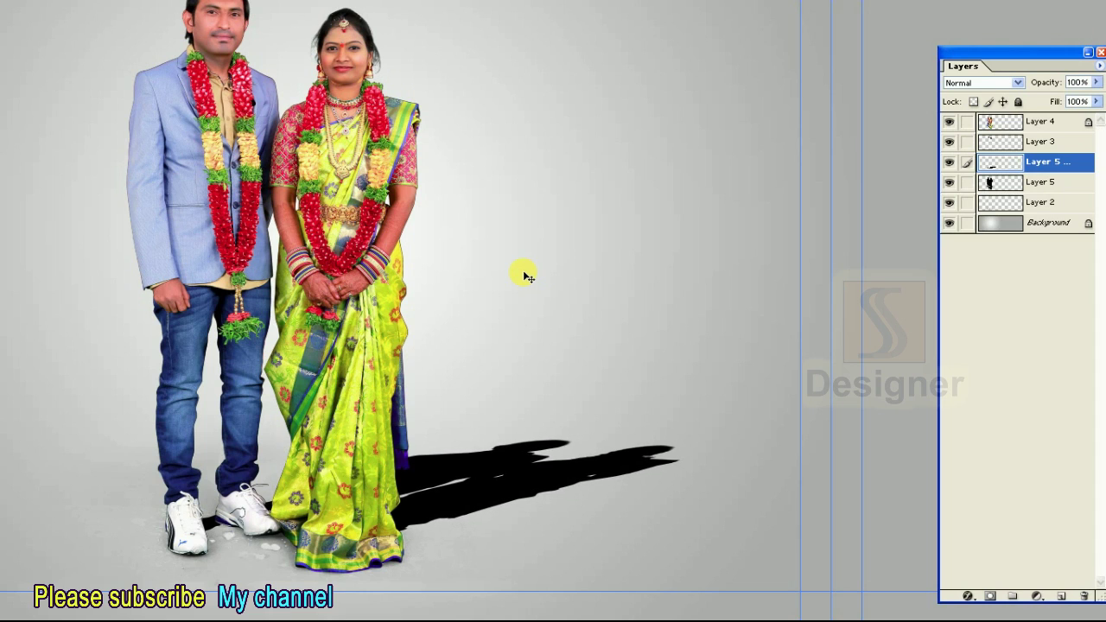
Gaussian-blur the shadow and set its opacity to 70%
key(alt+t)
key(b)
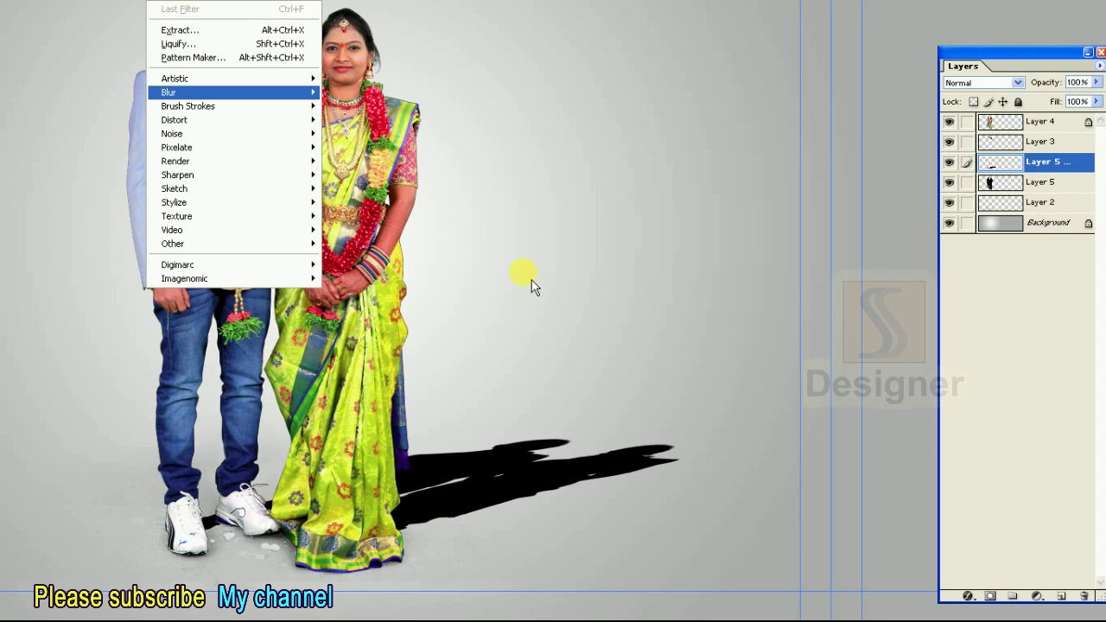
key(g)
key(Return)
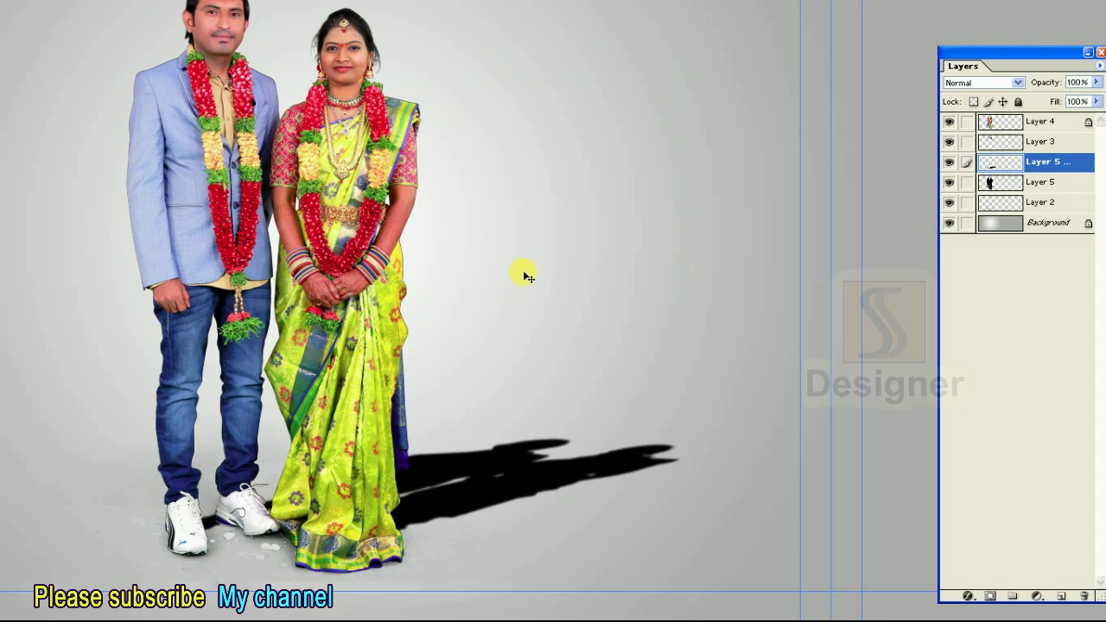
key(7)
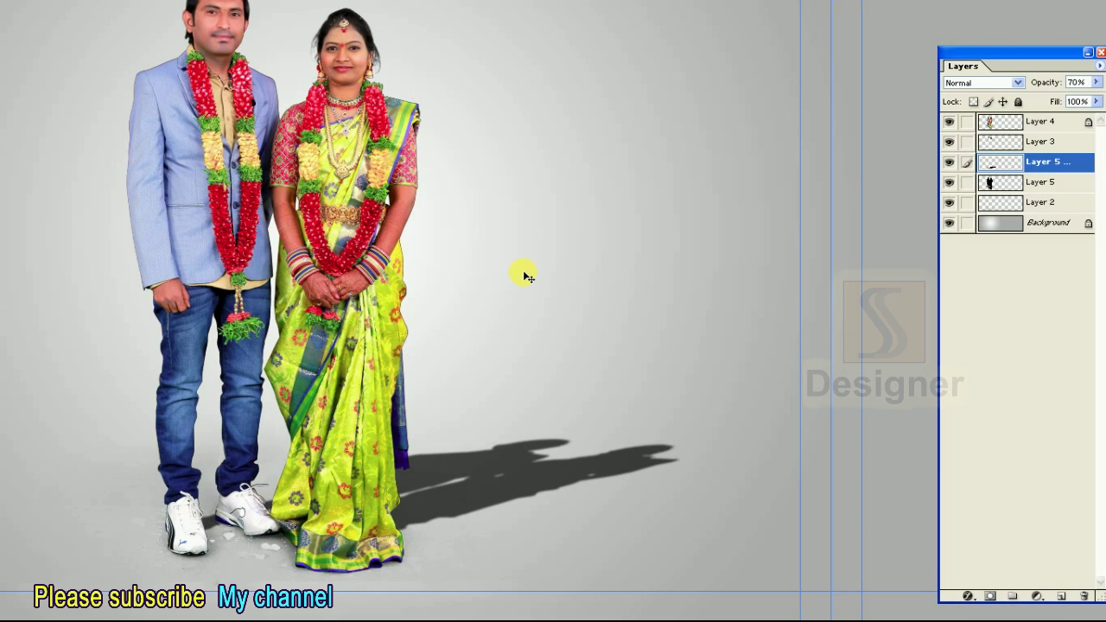
text(e1)
key(Tab)
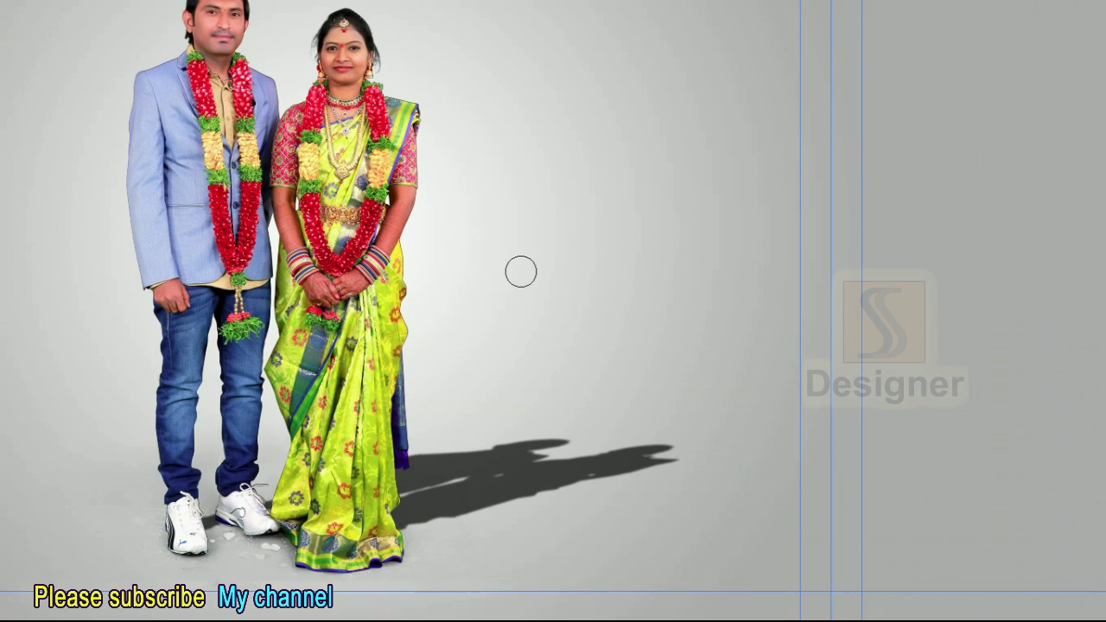
key(bracketright)
key(bracketright)
key(bracketright)
key(bracketright)
key(bracketright)
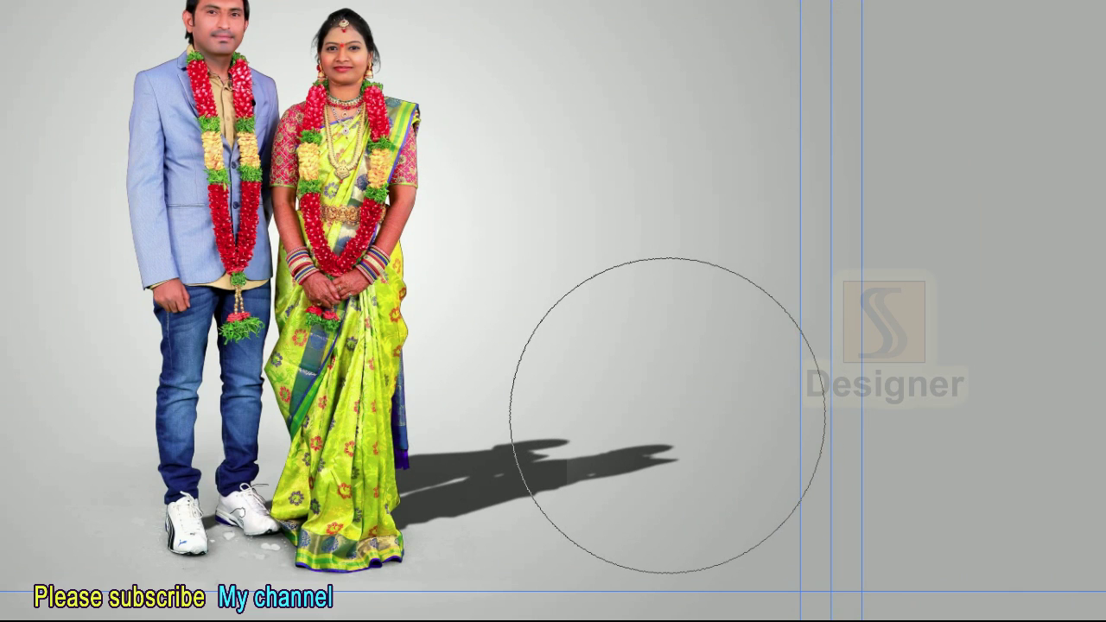
Erase the far end of the cast shadow with a large soft eraser
click(667, 414)
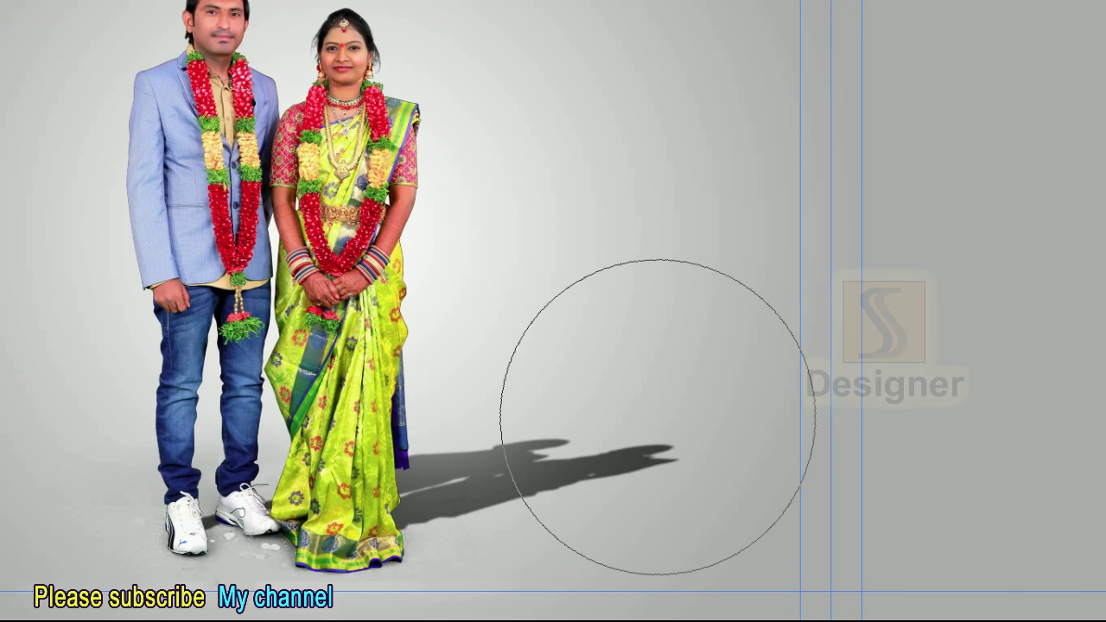
key(bracketleft)
click(660, 416)
key(bracketleft)
key(bracketleft)
key(bracketleft)
key(bracketleft)
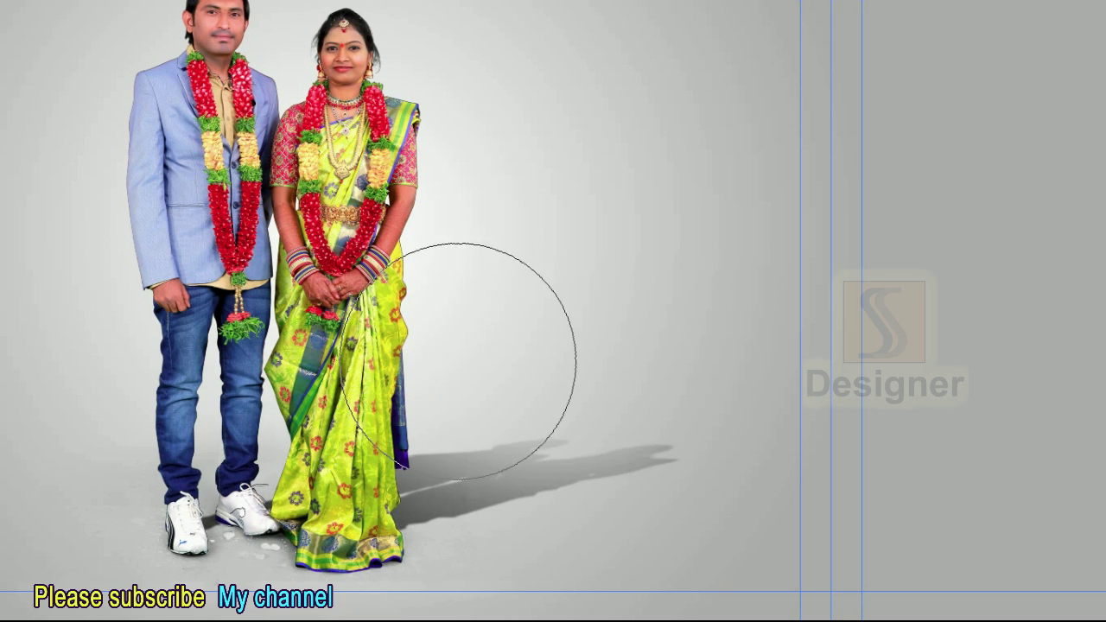
key(bracketright)
key(bracketright)
drag(486, 365, 683, 403)
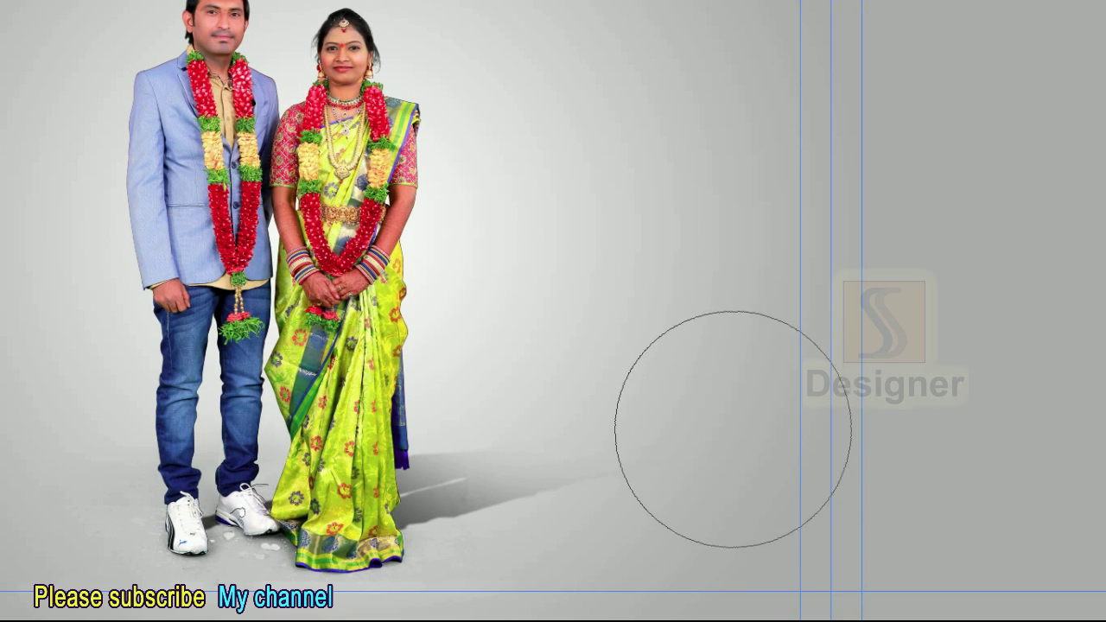
Refine the eraser size and undo the stroke beside the saree hem
key(bracketleft)
key(bracketleft)
key(bracketleft)
key(bracketleft)
key(bracketleft)
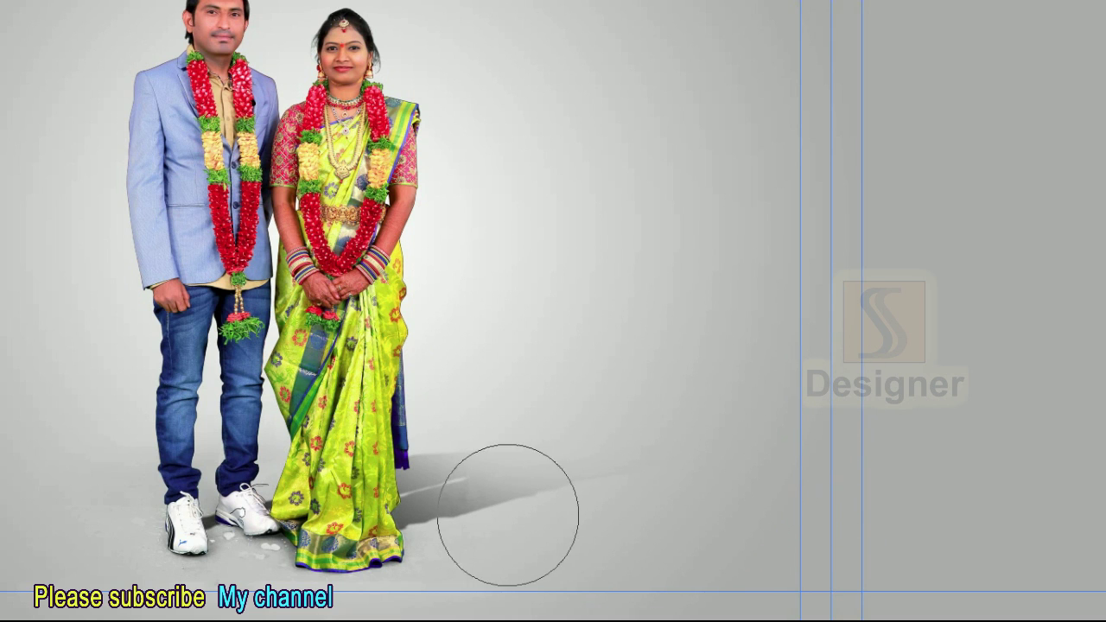
key(bracketleft)
key(bracketleft)
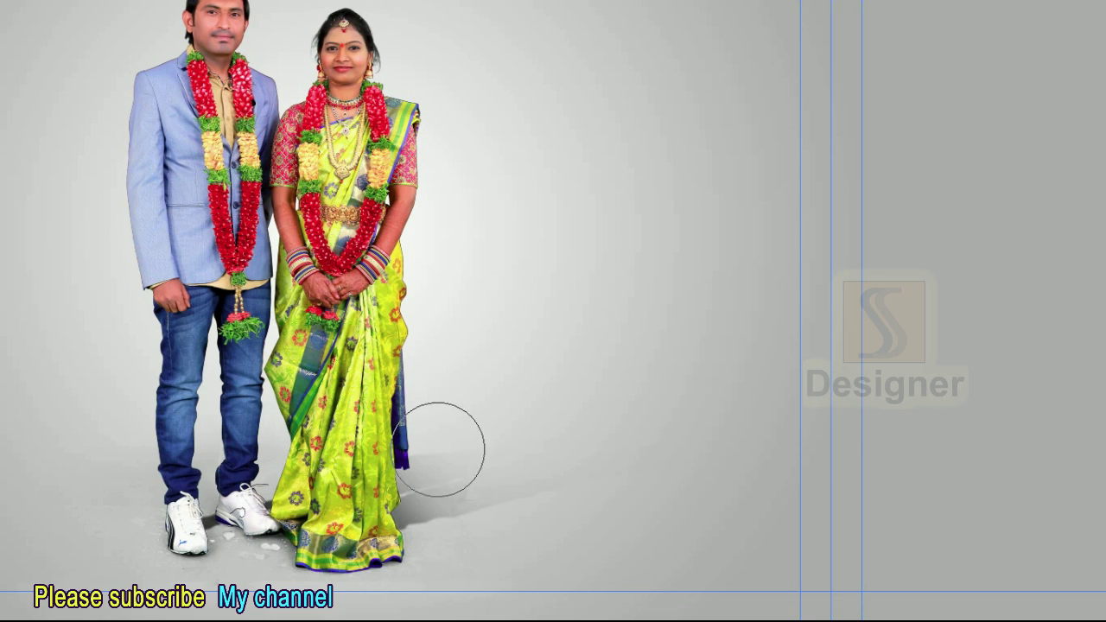
key(bracketright)
key(bracketright)
key(bracketright)
key(bracketright)
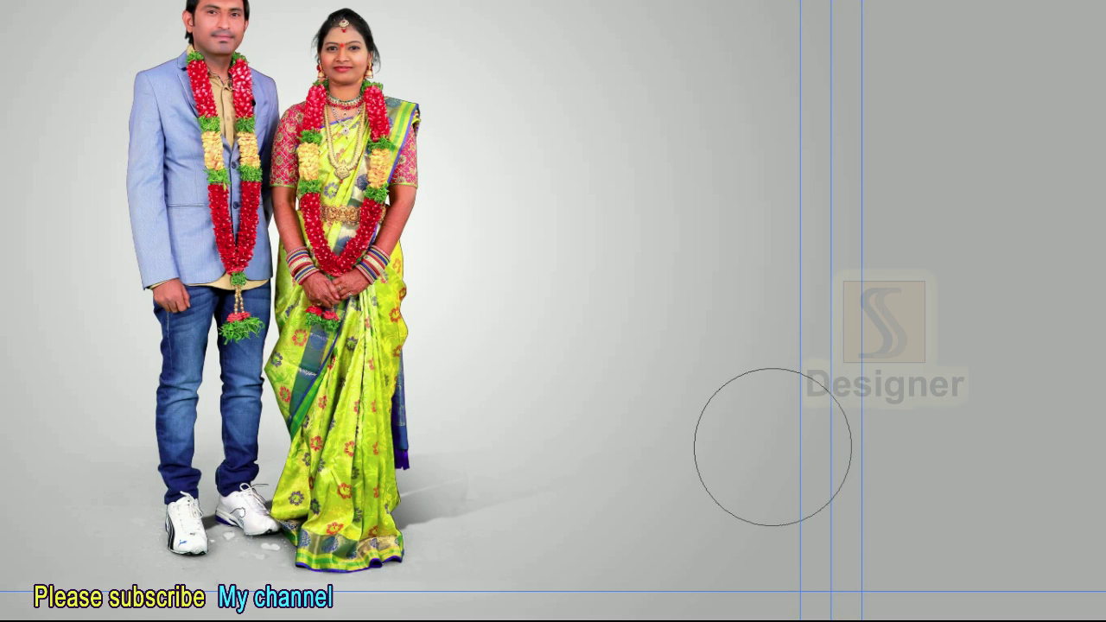
key(ctrl+z)
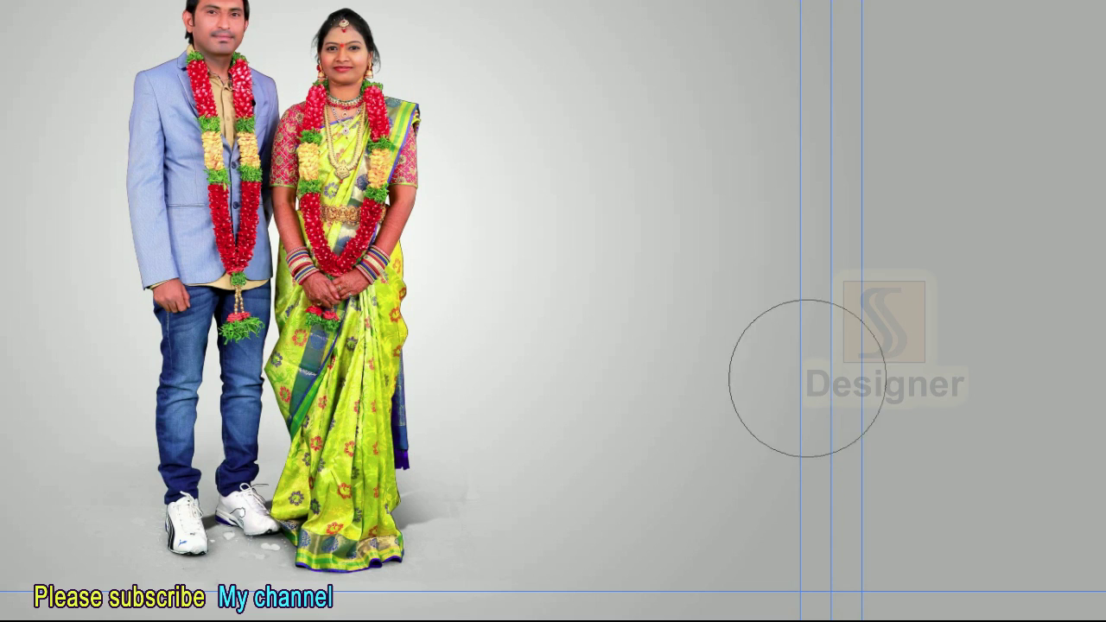
key(Tab)
key(v)
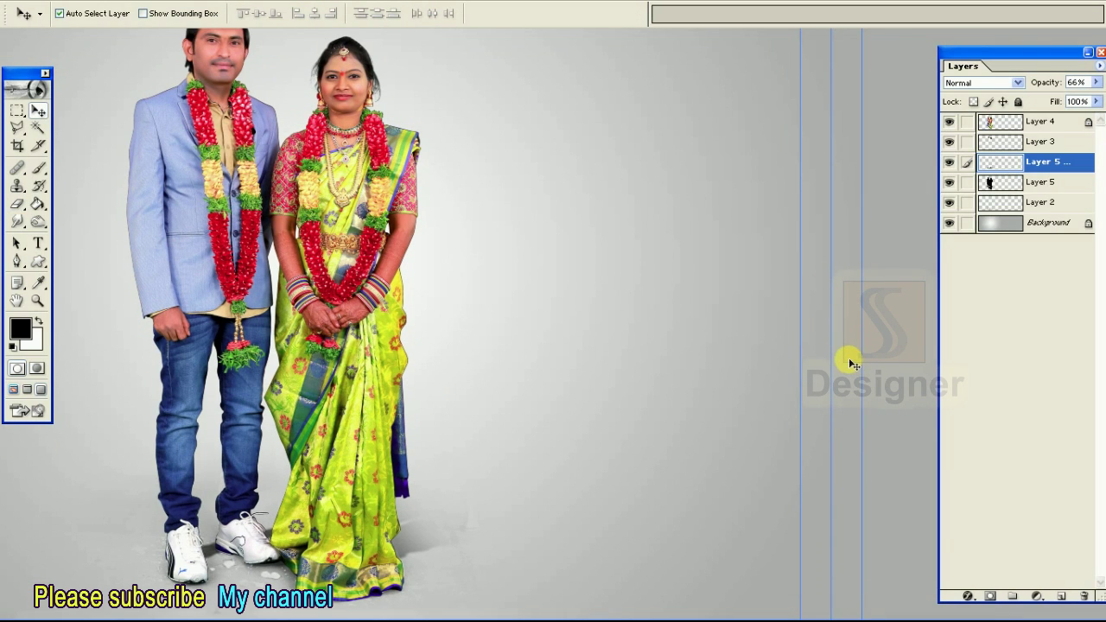
Lower the shadow layer's opacity to 40% and look over the canvas
key(4)
key(4)
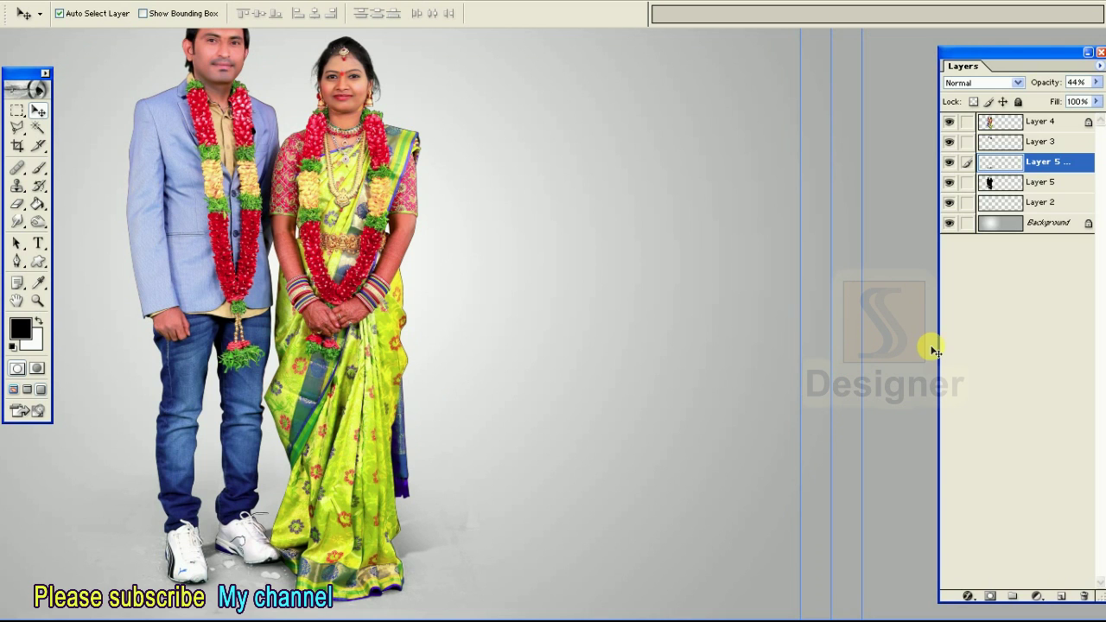
key(Tab)
key(Tab)
key(Tab)
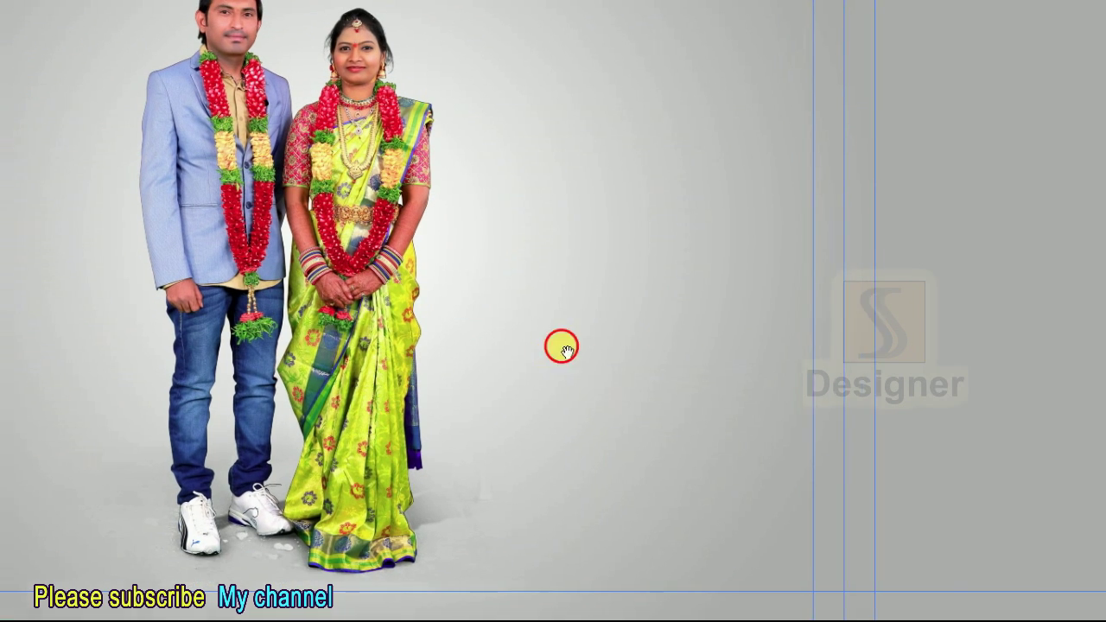
drag(563, 343, 785, 302)
scroll(785, 303, up, 2)
scroll(751, 360, up, 2)
scroll(766, 348, up, 2)
scroll(806, 242, up, 1)
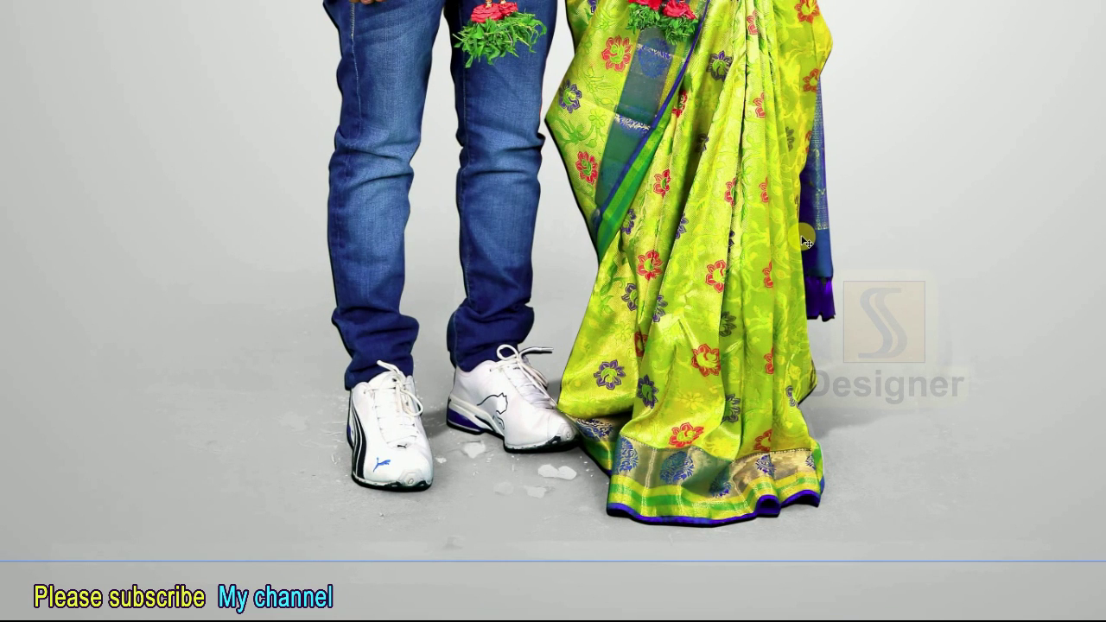
Reapply the Gaussian blur to the silhouette and give it a black mask
key(alt+t)
key(Return)
key(Return)
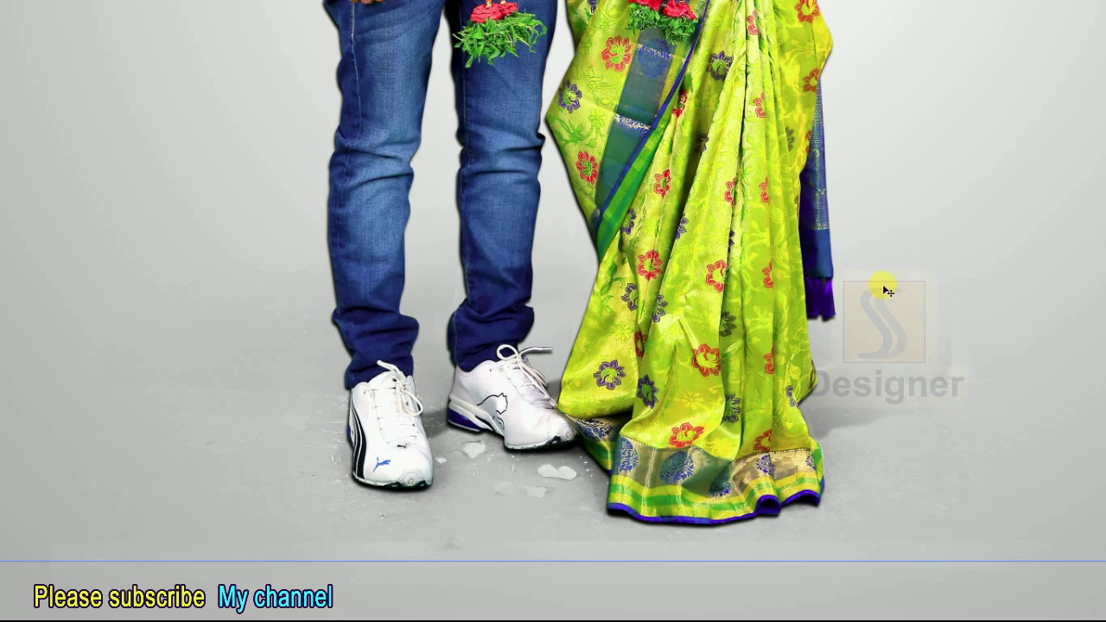
key(F7)
alt+click(991, 596)
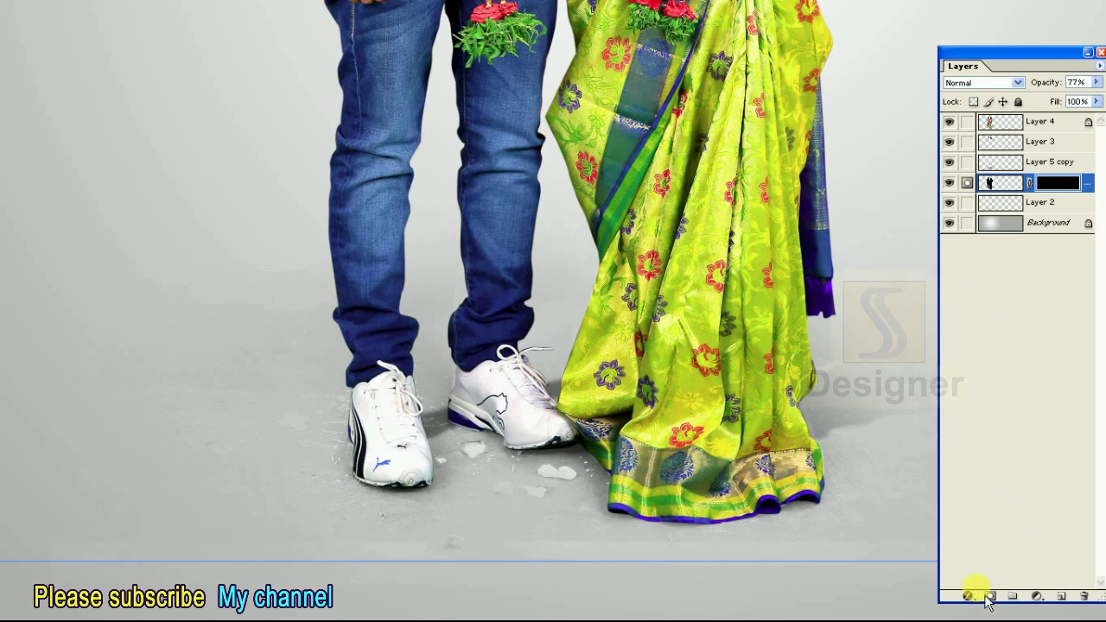
Reveal a dark contact shadow under the right shoe with a 150 brush, then apply the mask
key(Tab)
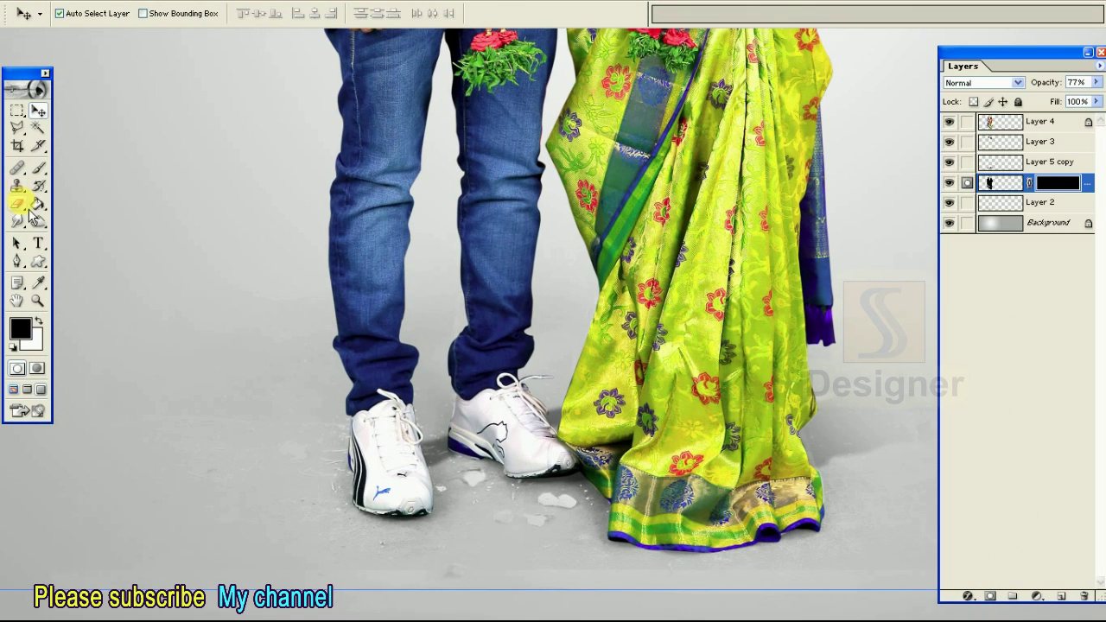
click(30, 207)
key(bracketleft)
key(bracketleft)
key(bracketleft)
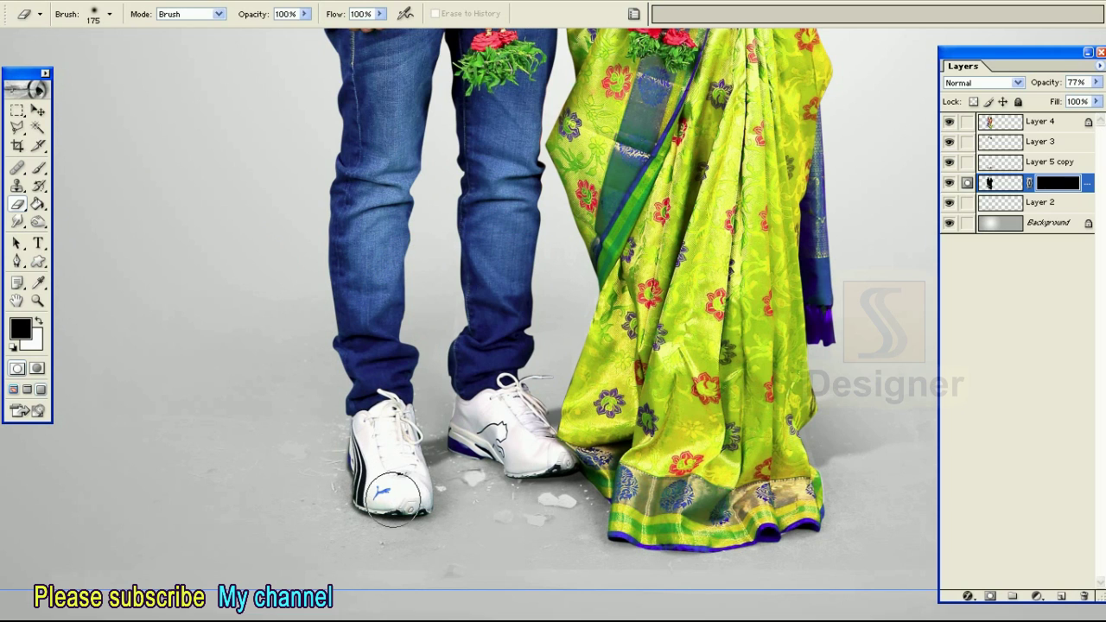
mouse_move(458, 469)
mouse_down()
mouse_move(548, 478)
mouse_move(788, 537)
mouse_up()
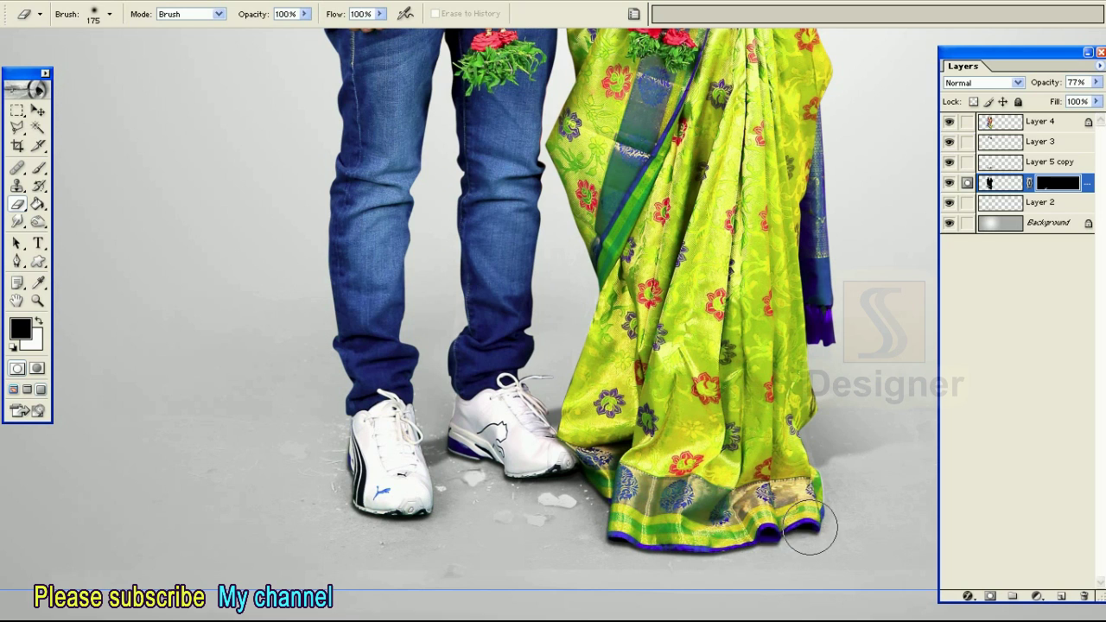
right_click(1059, 190)
click(1003, 292)
Zoom out to the whole spread and select Layer 5 copy
key(v)
key(ctrl+minus)
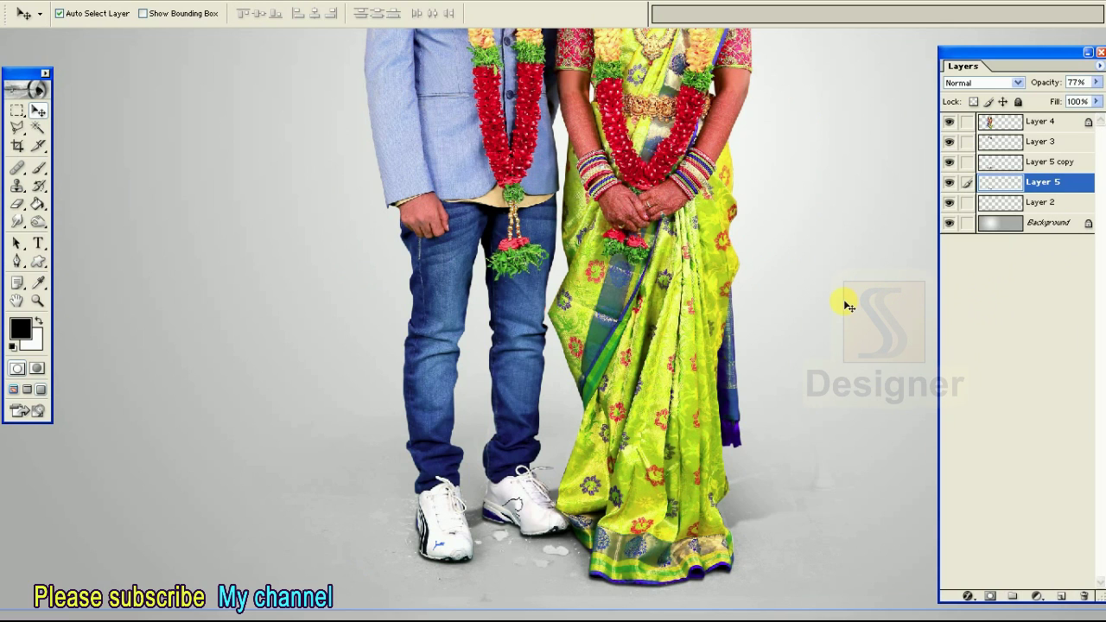
key(ctrl+minus)
key(ctrl+minus)
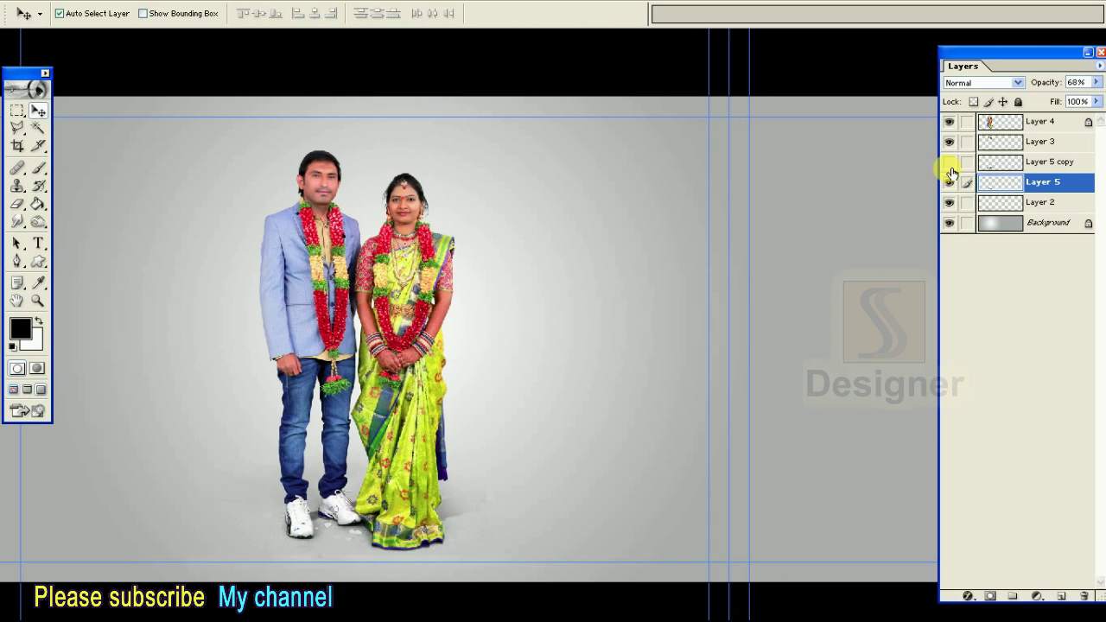
click(998, 169)
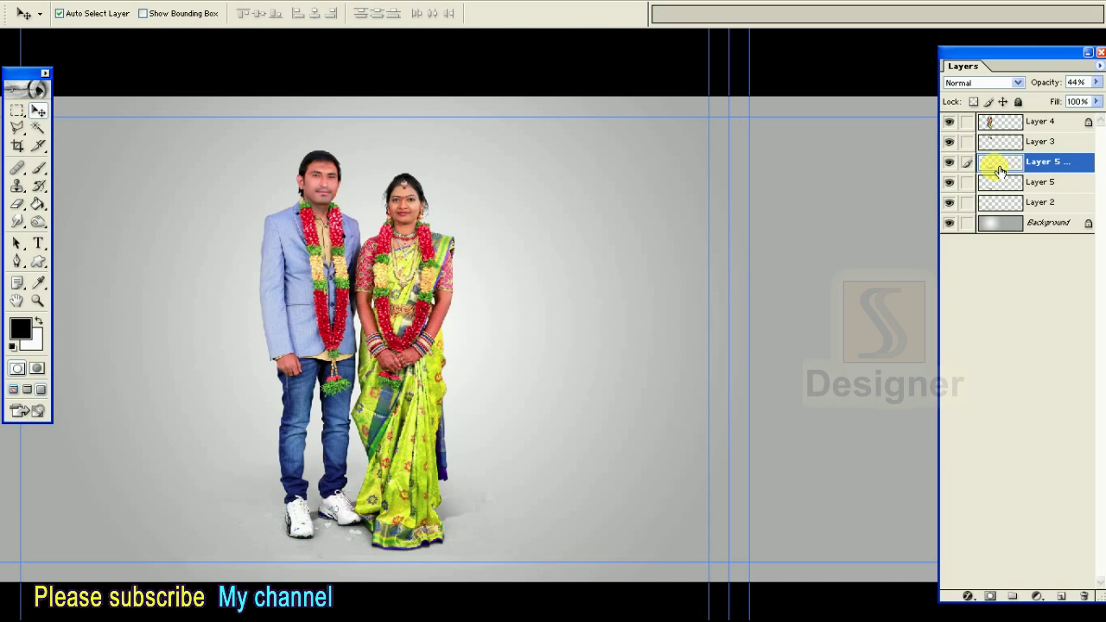
key(Tab)
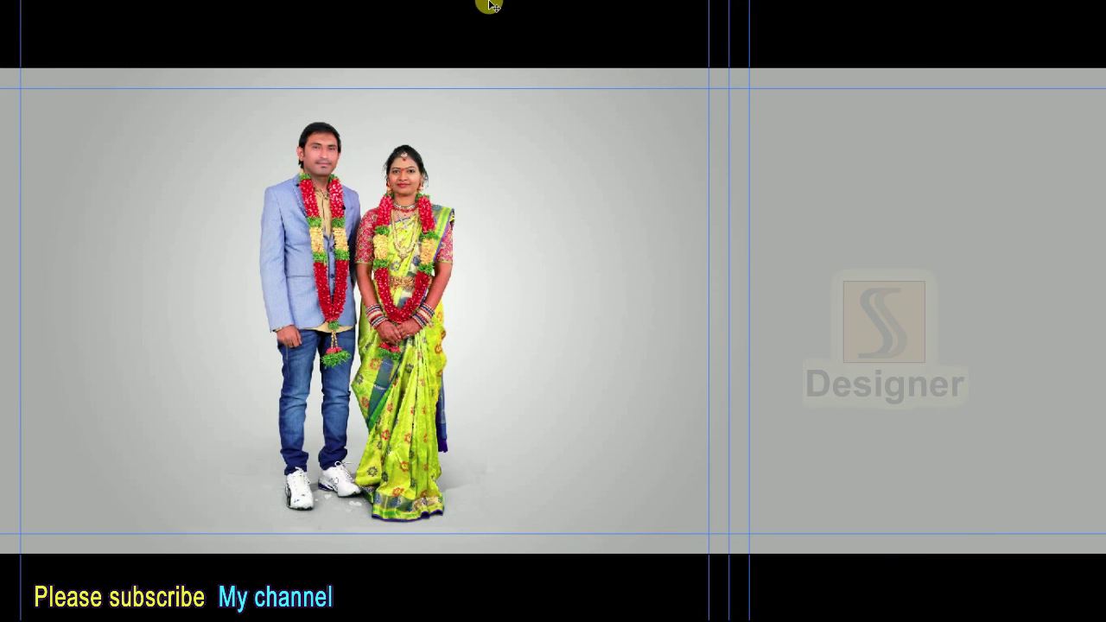
key(ctrl+0)
Return to the standard window view with the JVS_4486 bride photo in front
key(f)
click(413, 109)
key(ctrl+Tab)
key(ctrl+Tab)
Copy the bride's photo into the DM 05 spread and place it on the right page
key(F7)
drag(634, 385, 412, 186)
key(f)
key(f)
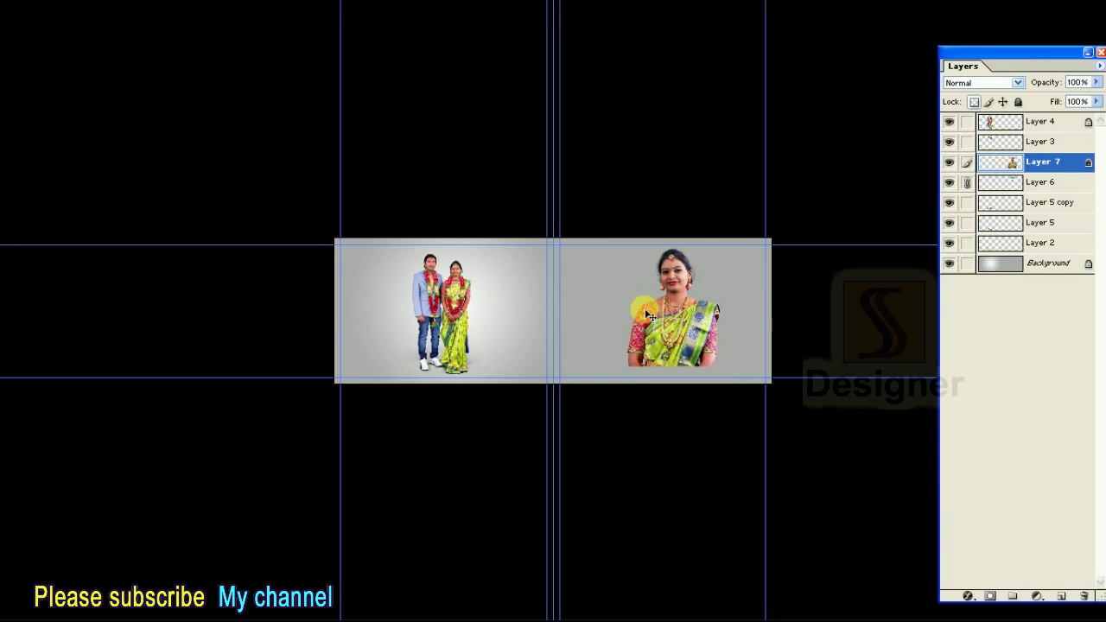
key(Tab)
key(ctrl+plus)
key(ctrl+plus)
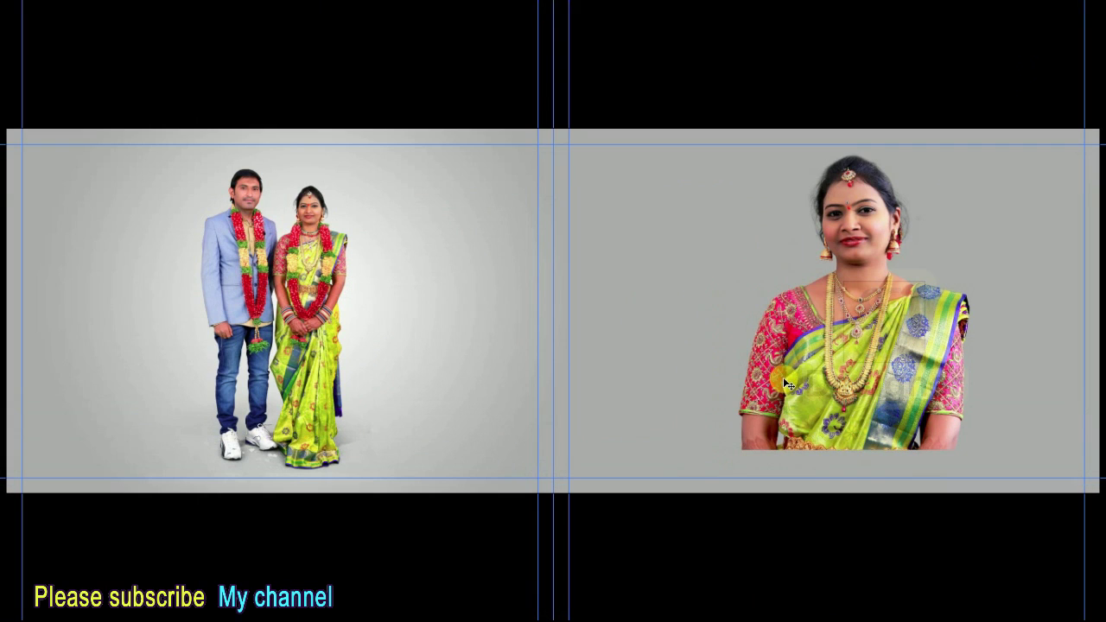
mouse_move(796, 376)
mouse_down()
mouse_move(954, 418)
mouse_move(933, 418)
mouse_up()
Enlarge and slightly tilt the bride's photo to fill the right page's height
key(ctrl+t)
drag(773, 468, 772, 484)
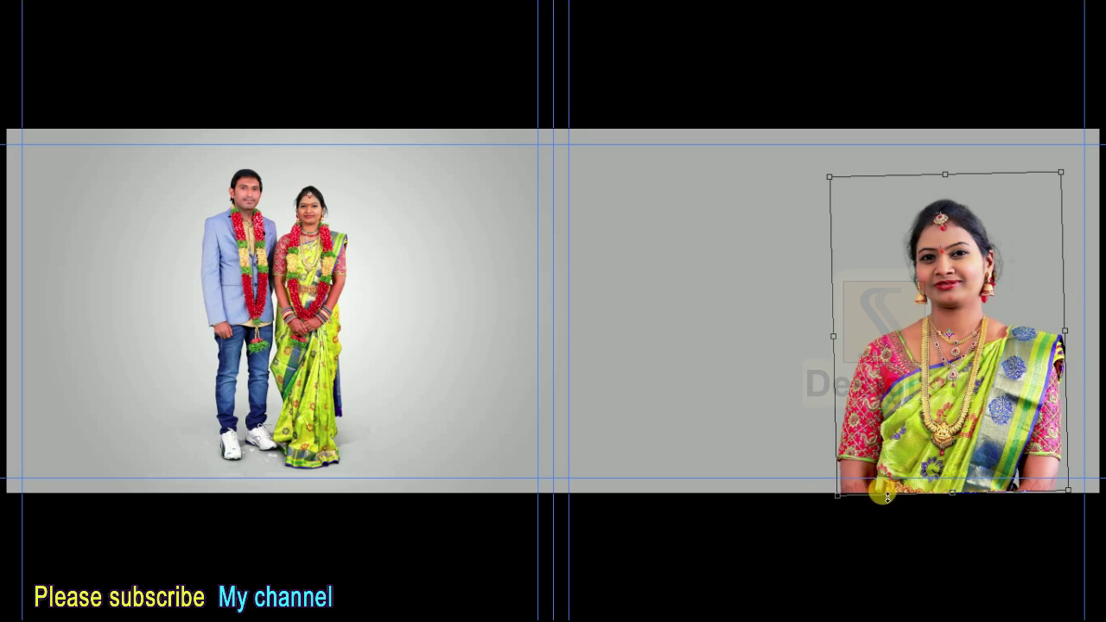
drag(836, 497, 821, 520)
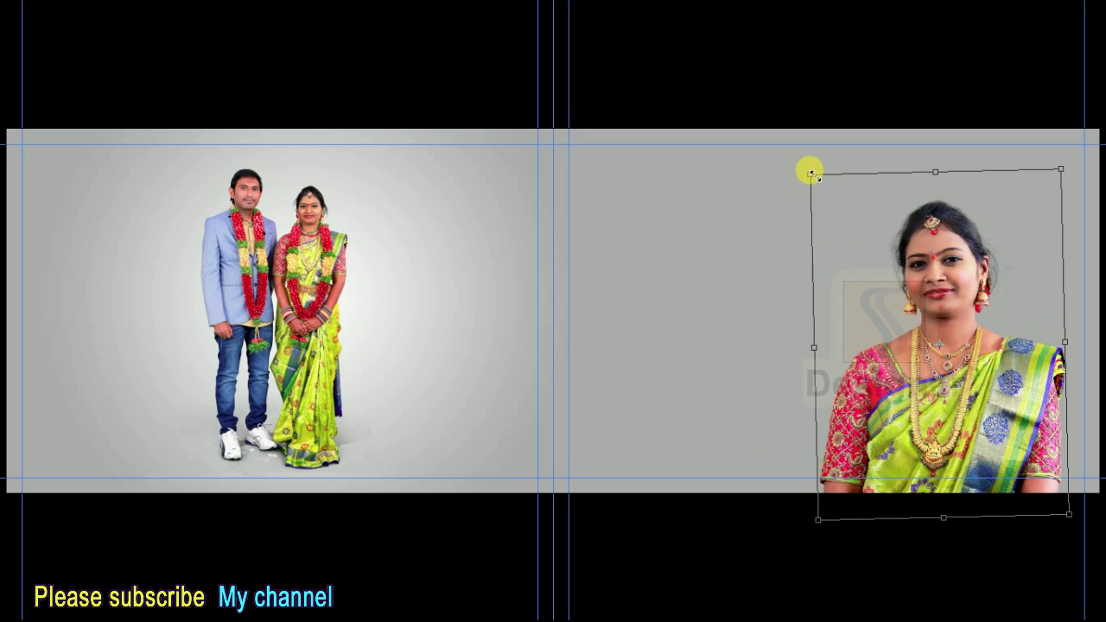
drag(812, 175, 771, 124)
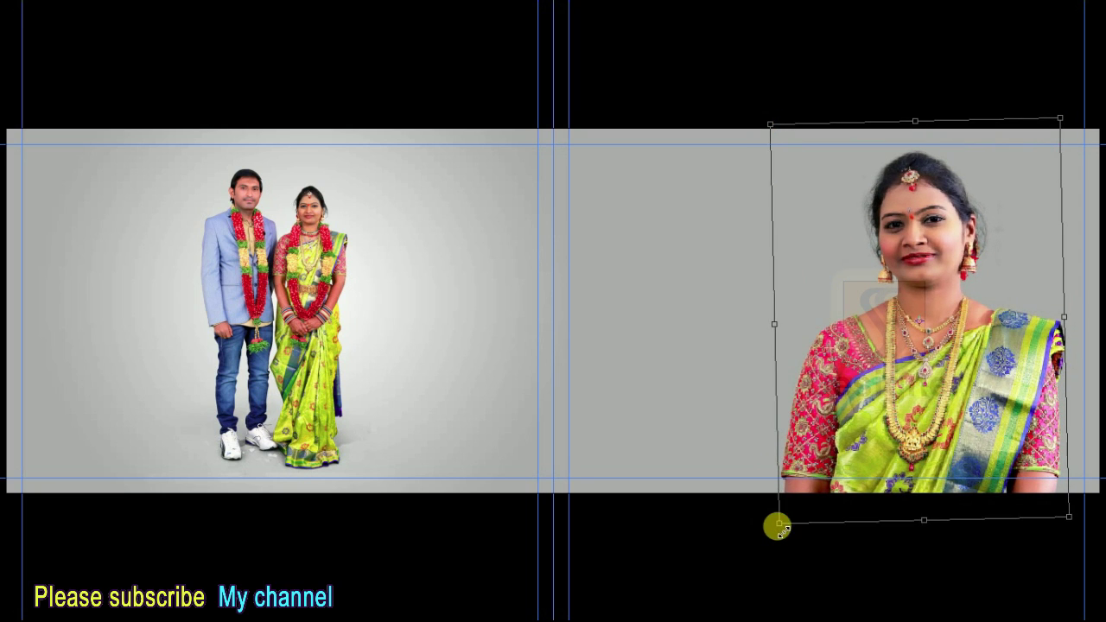
drag(778, 521, 767, 545)
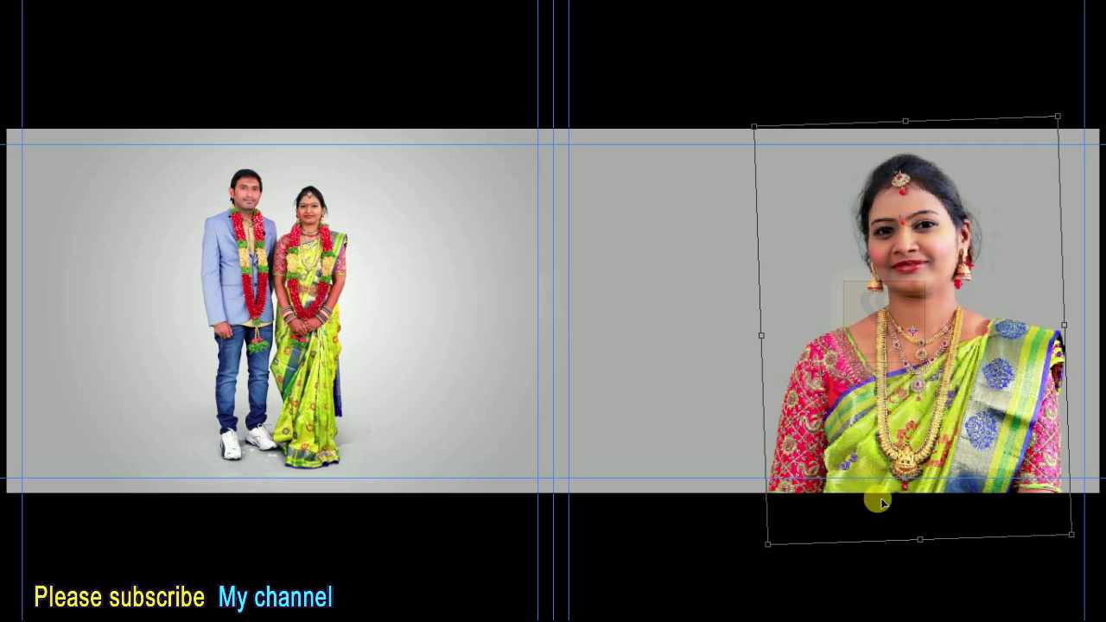
drag(968, 456, 887, 461)
drag(989, 535, 993, 540)
drag(672, 128, 662, 116)
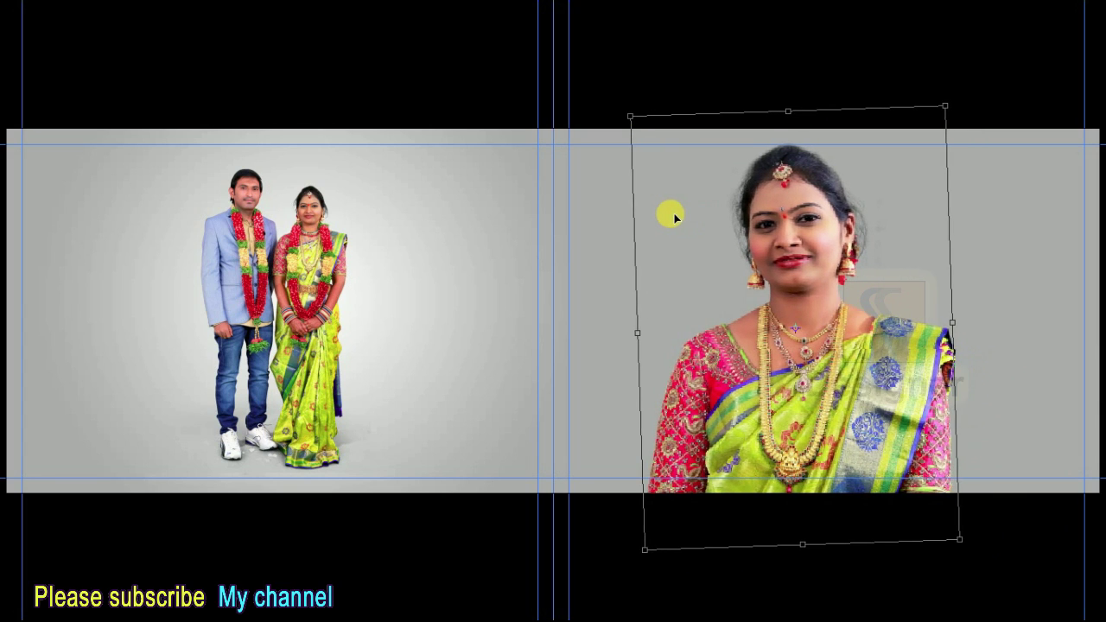
drag(708, 214, 681, 215)
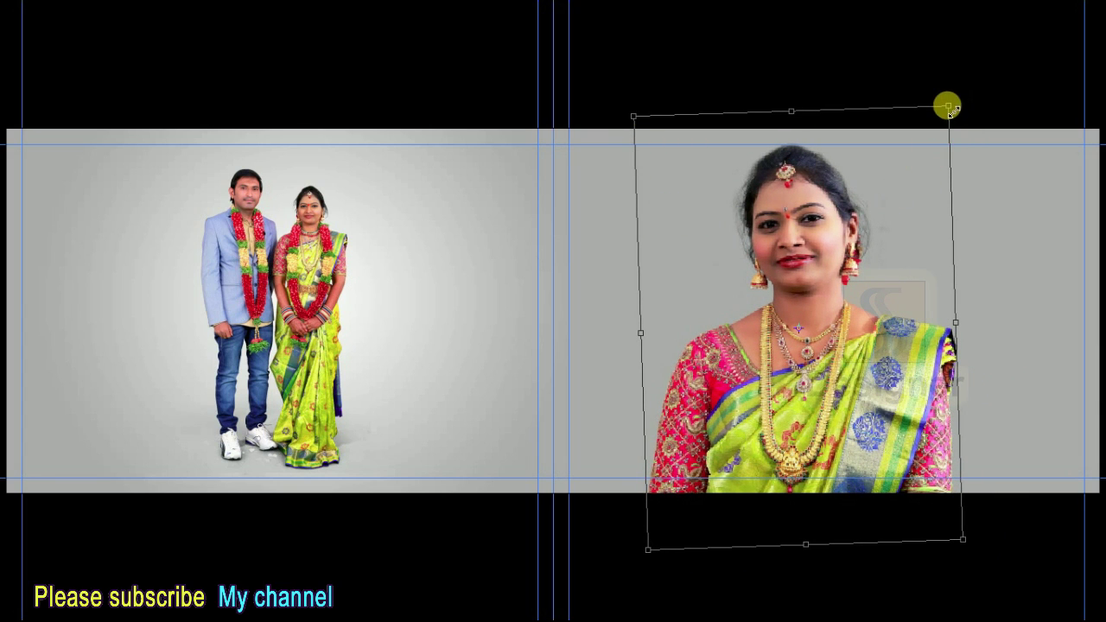
drag(948, 108, 950, 103)
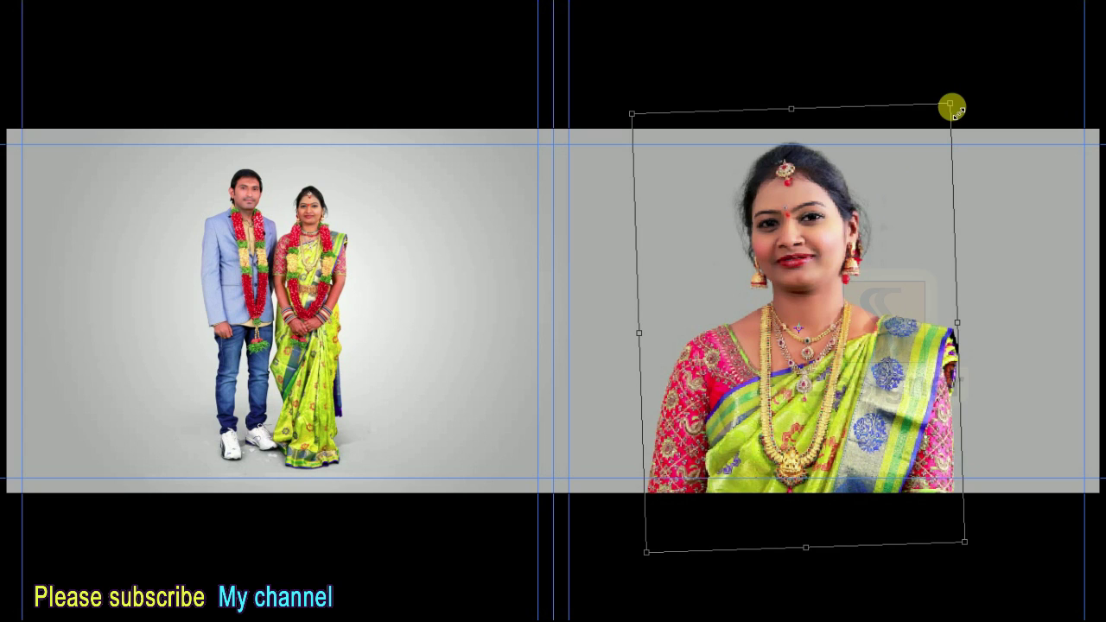
key(Return)
Copy the groom's photo JVS_4553 into the DM 05 spread above Layer 4
key(f)
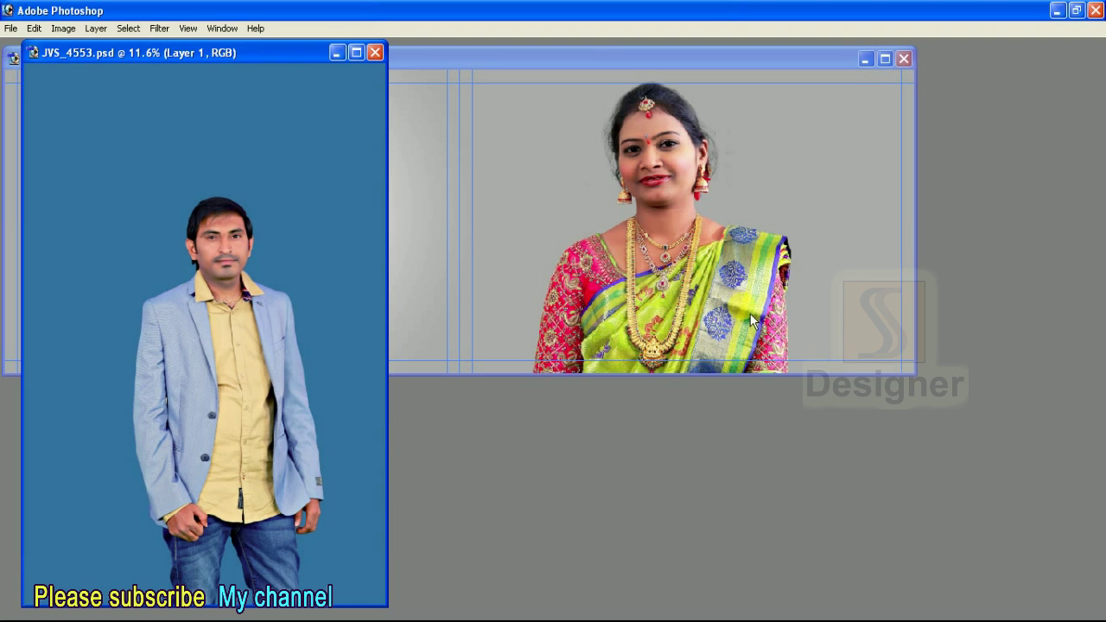
key(F7)
click(769, 58)
click(1045, 122)
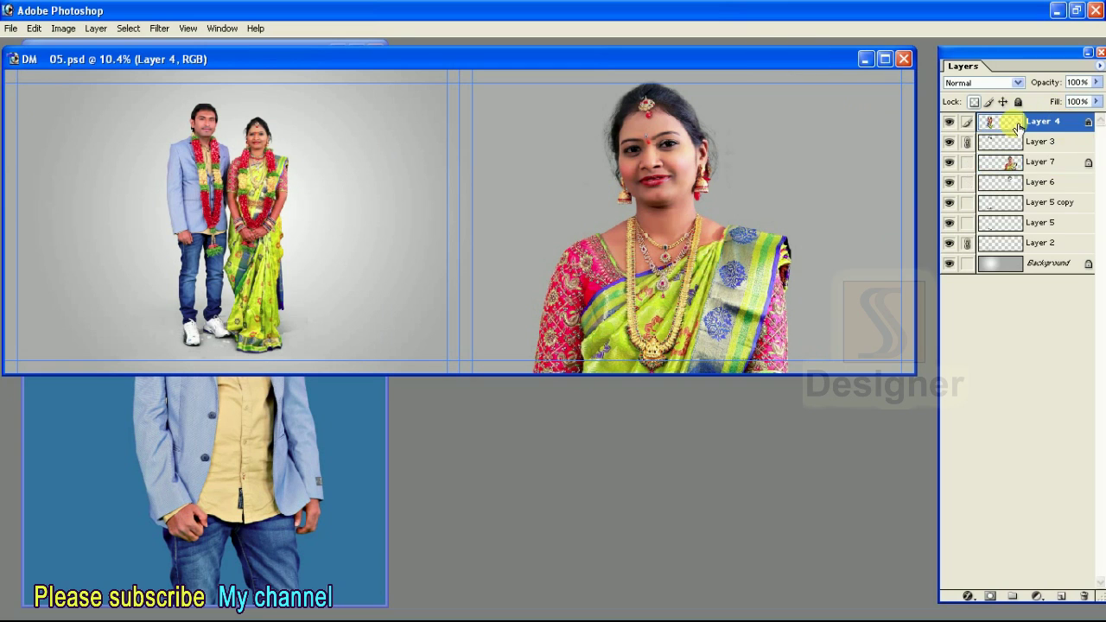
click(309, 412)
key(F7)
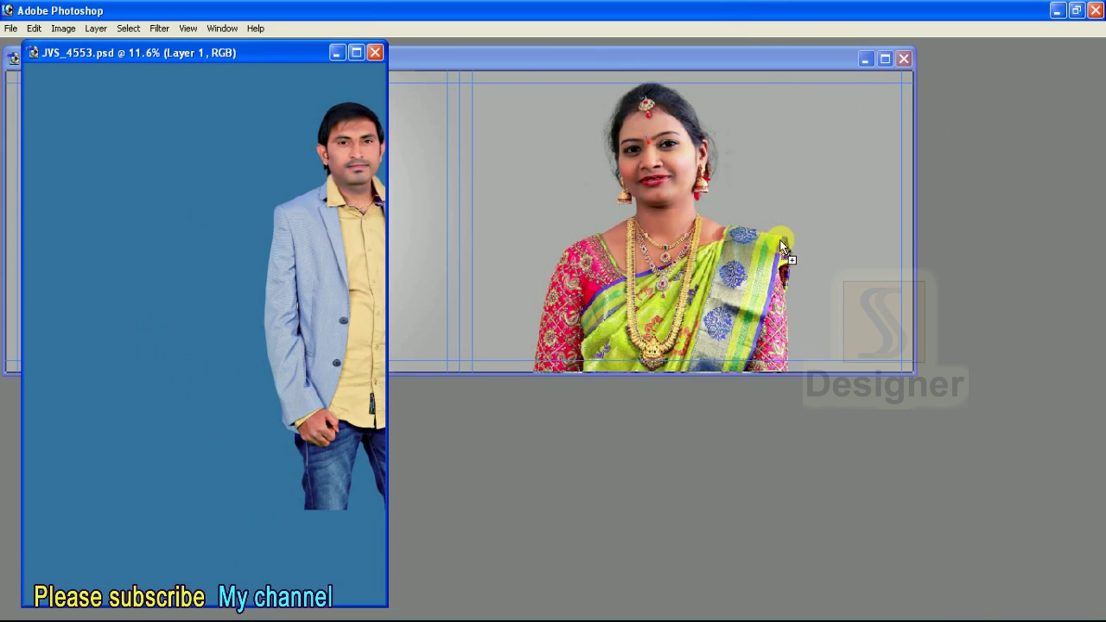
drag(232, 358, 782, 247)
Shrink, reposition and tilt the groom's photo to sit beside the bride
key(f)
key(f)
key(ctrl+0)
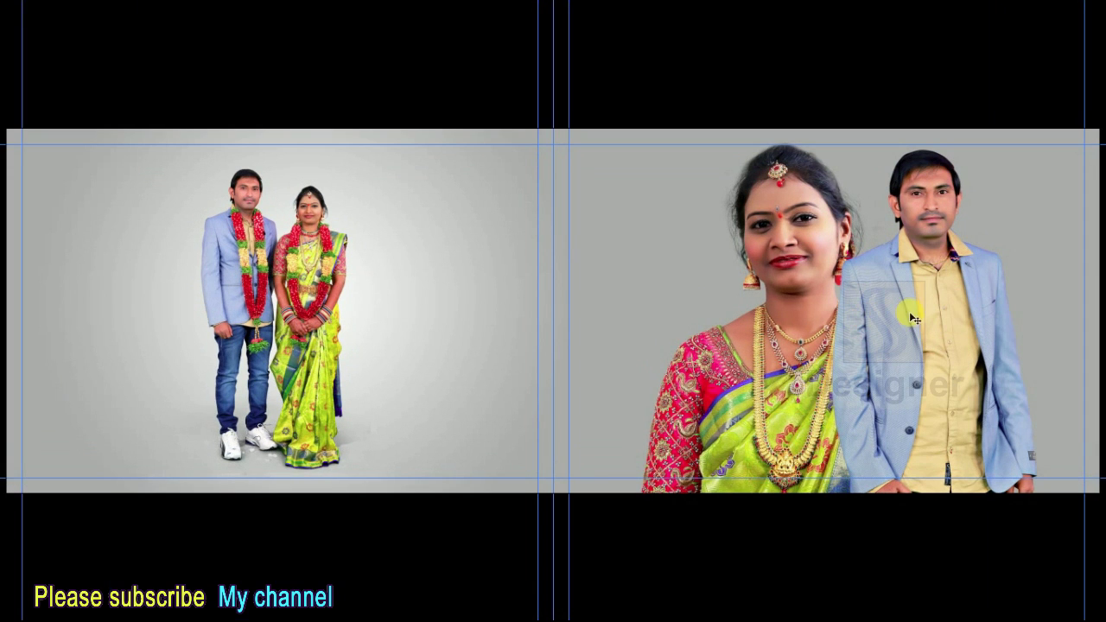
key(ctrl+t)
drag(1037, 158, 1025, 177)
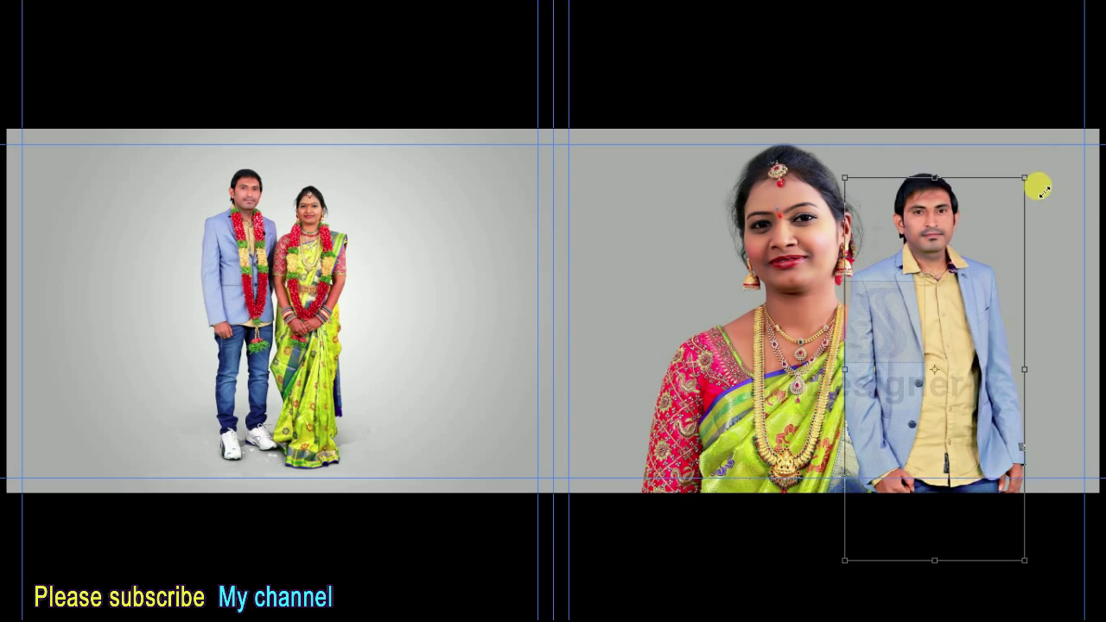
drag(951, 346, 955, 326)
drag(1091, 470, 1066, 538)
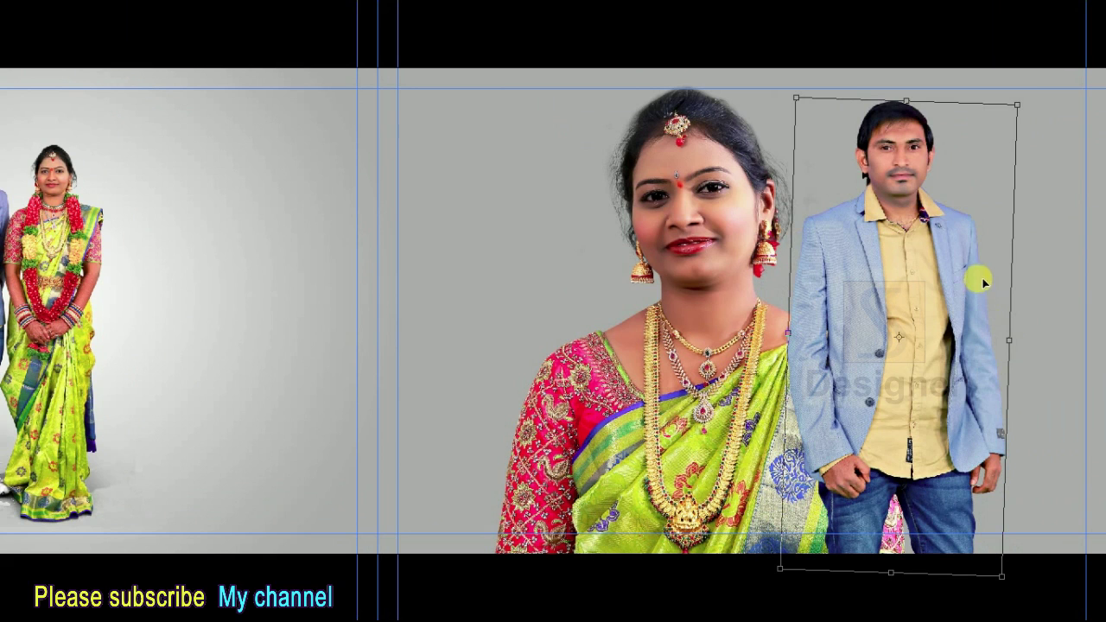
Fine-tune the groom's photo size and tilt, then view the whole spread
drag(1017, 104, 1025, 102)
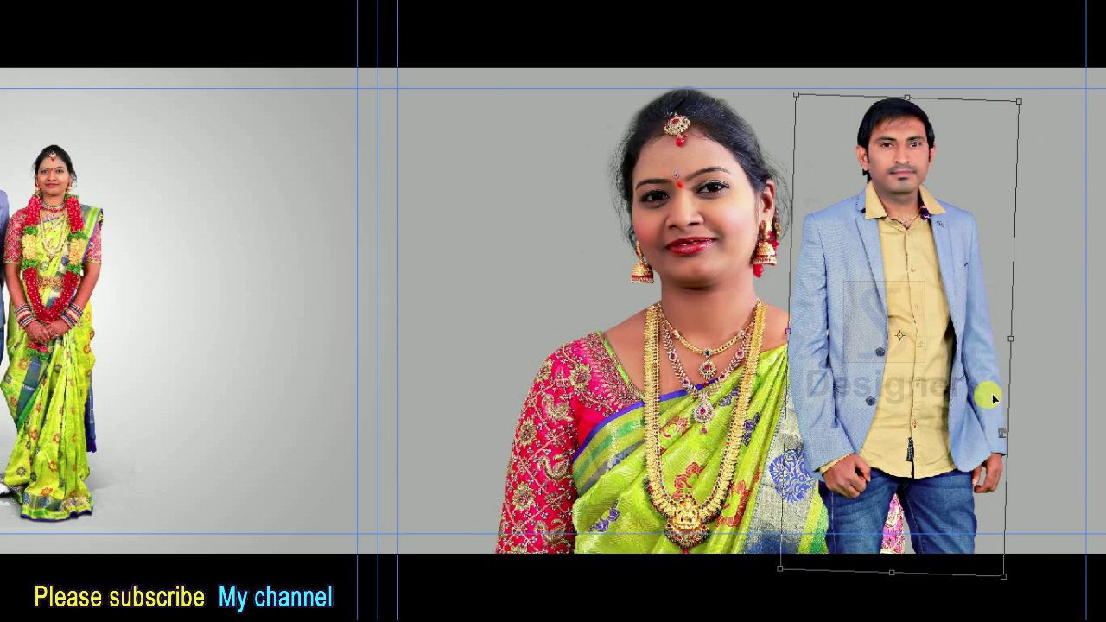
drag(1004, 576, 1007, 586)
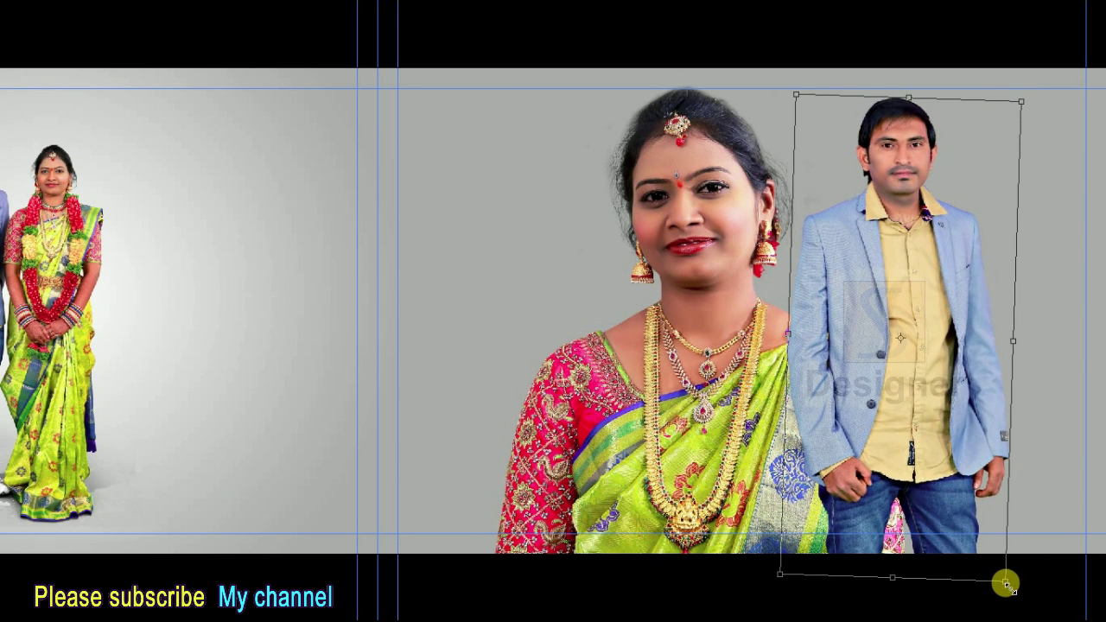
key(super)
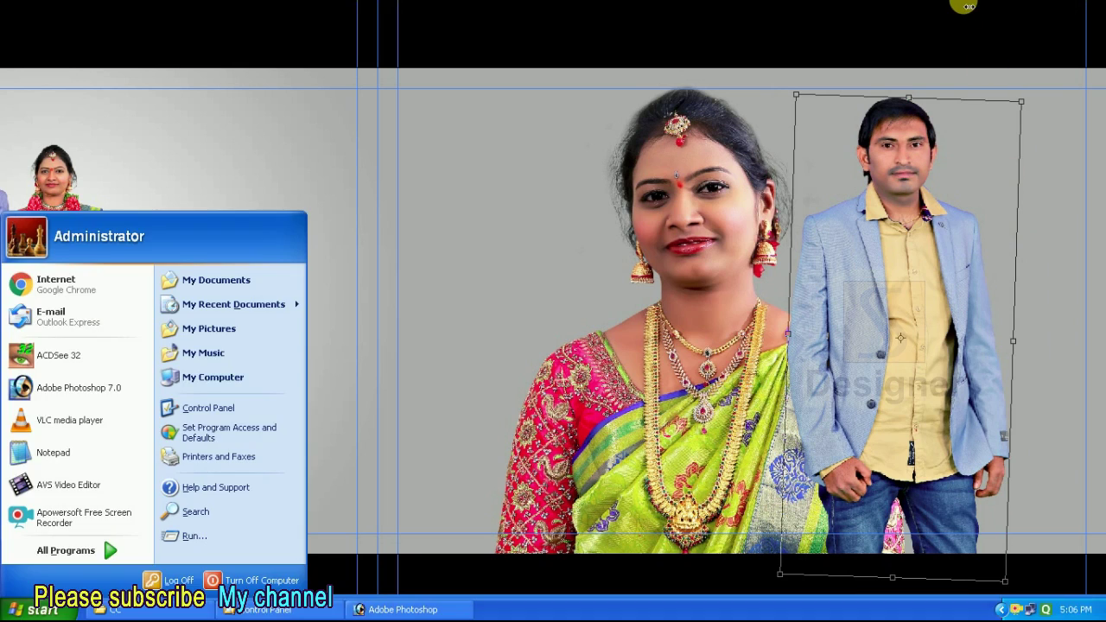
key(super)
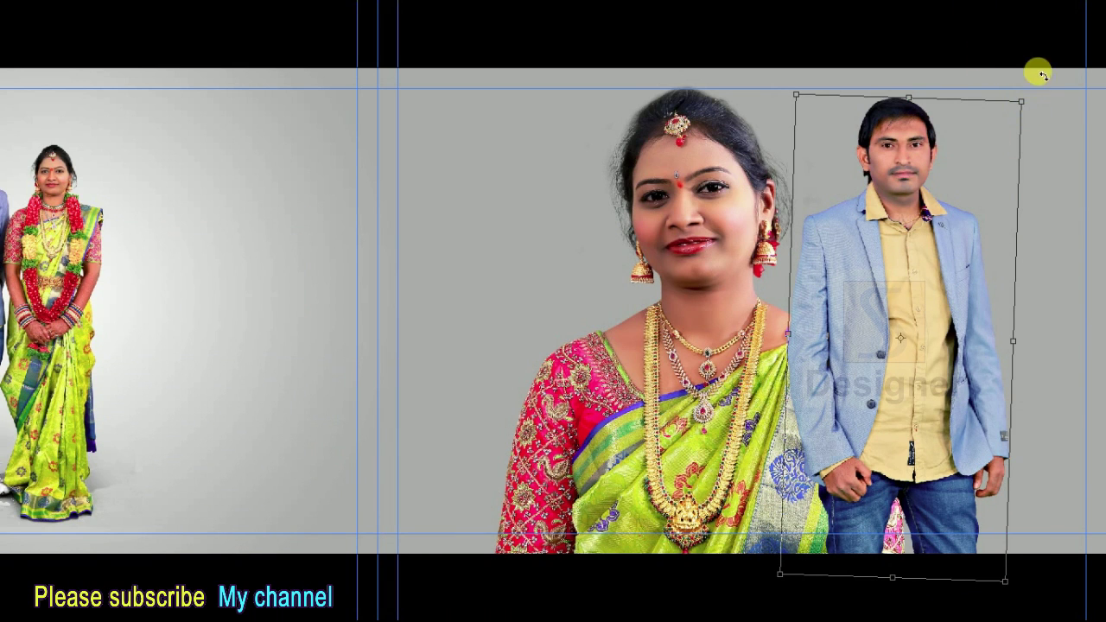
drag(1042, 75, 1056, 41)
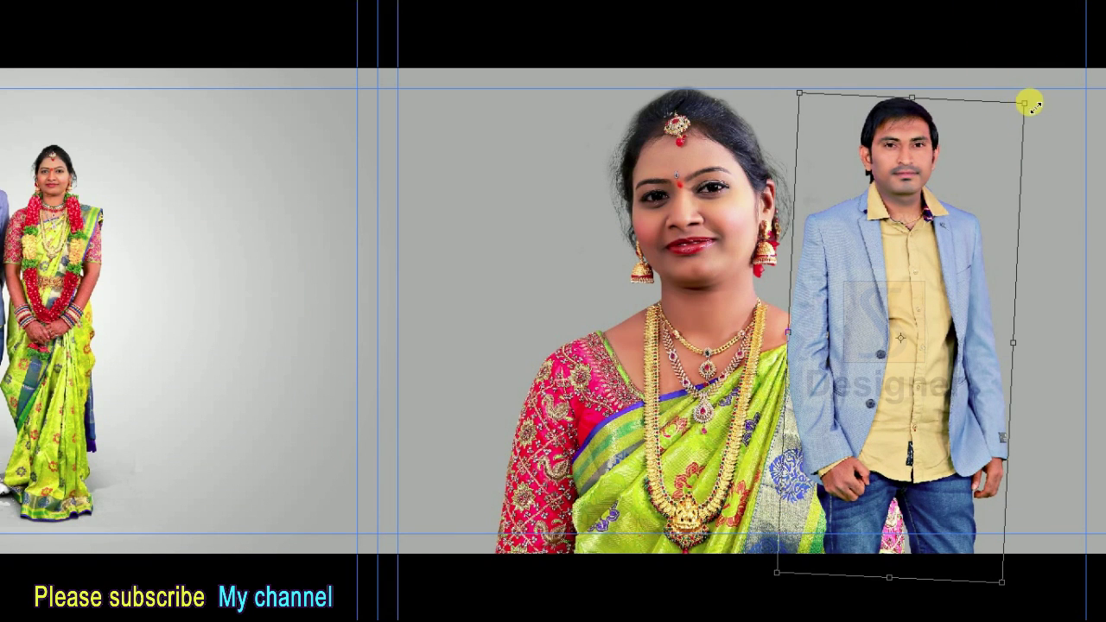
drag(1035, 105, 1036, 109)
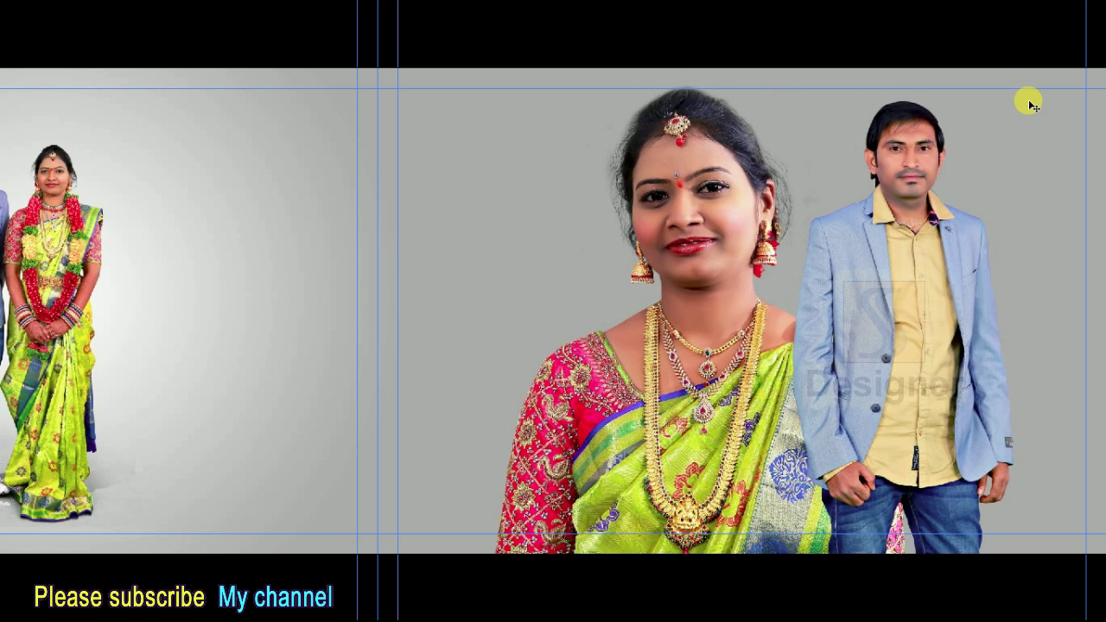
key(ctrl+0)
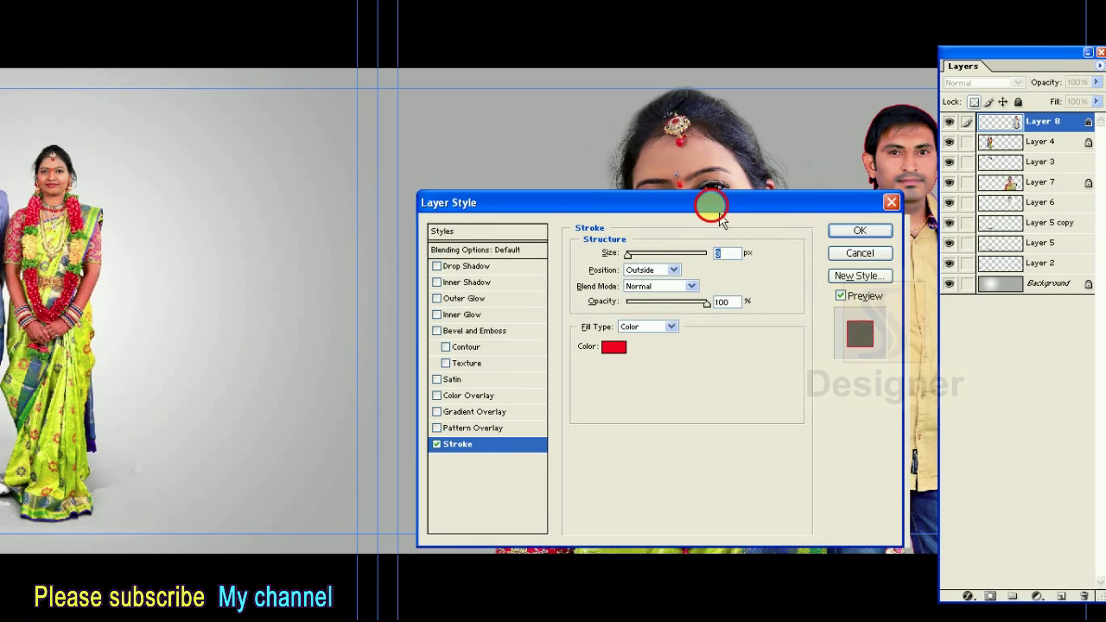
Swap the groom's stroke for a soft 25% drop shadow, then duplicate the layer at 10% opacity
drag(724, 202, 441, 143)
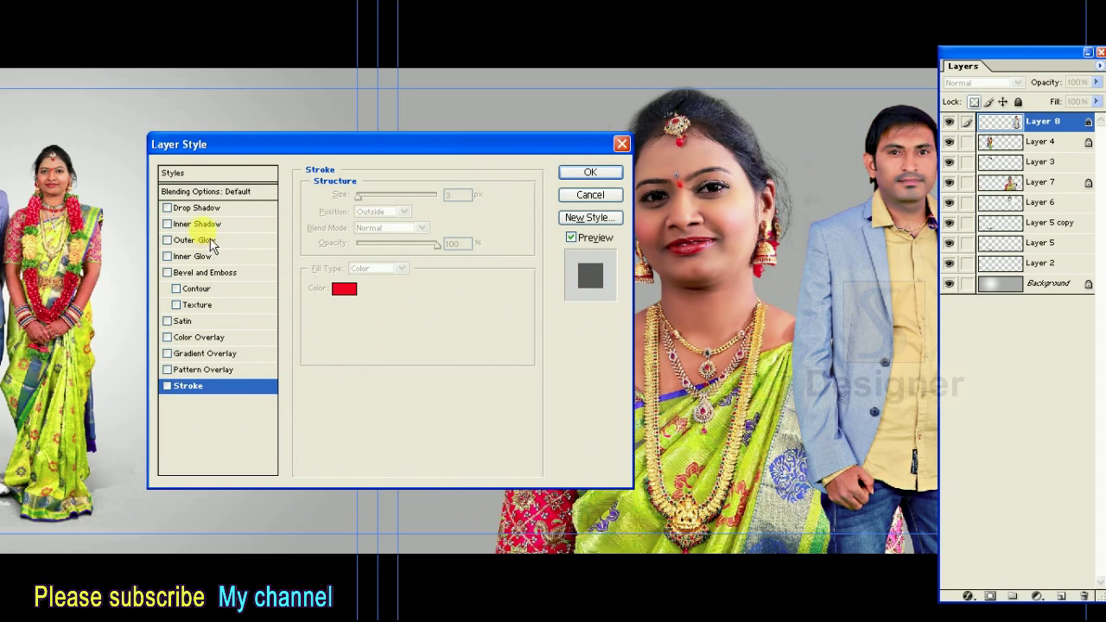
click(197, 209)
drag(511, 173, 382, 174)
mouse_move(841, 237)
mouse_down()
mouse_move(809, 290)
mouse_move(709, 295)
mouse_up()
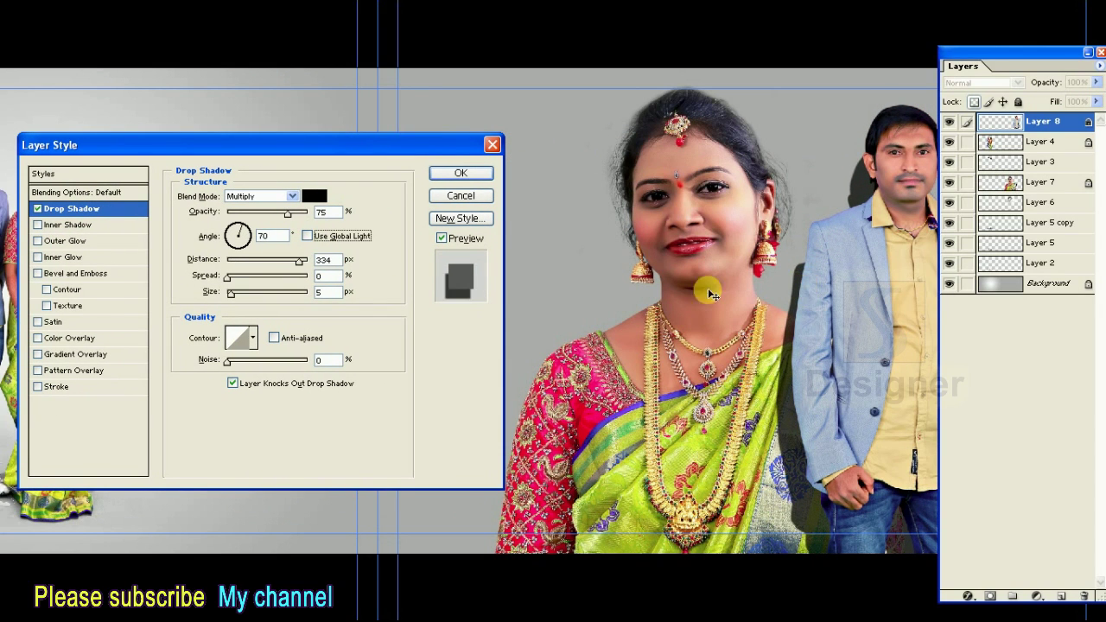
mouse_move(281, 298)
mouse_down()
mouse_move(258, 301)
mouse_move(288, 300)
mouse_up()
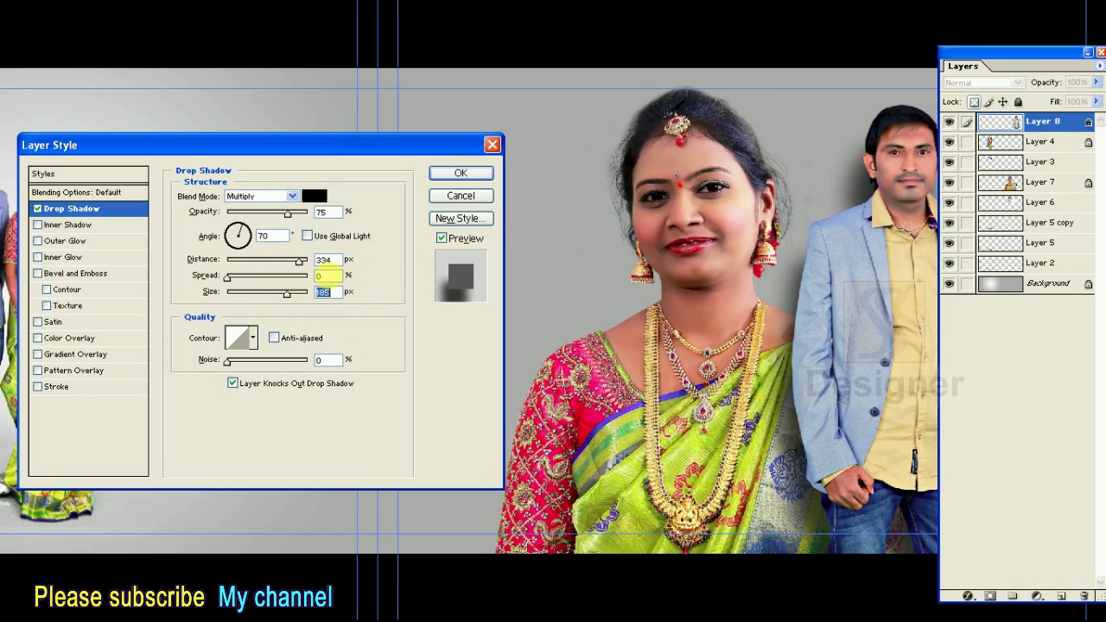
text(25)
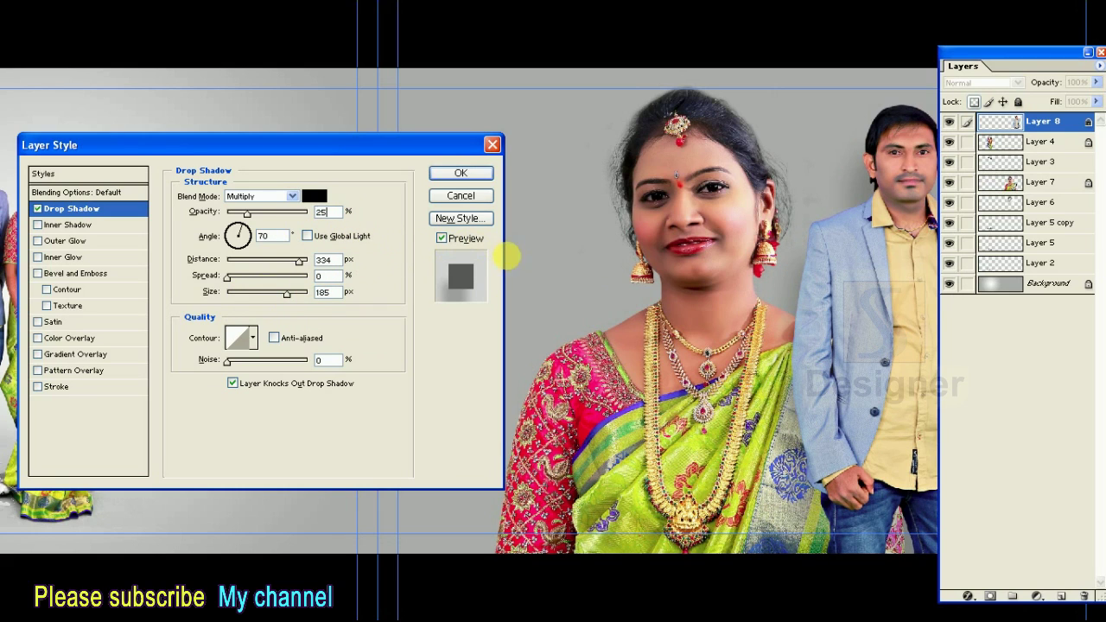
key(Return)
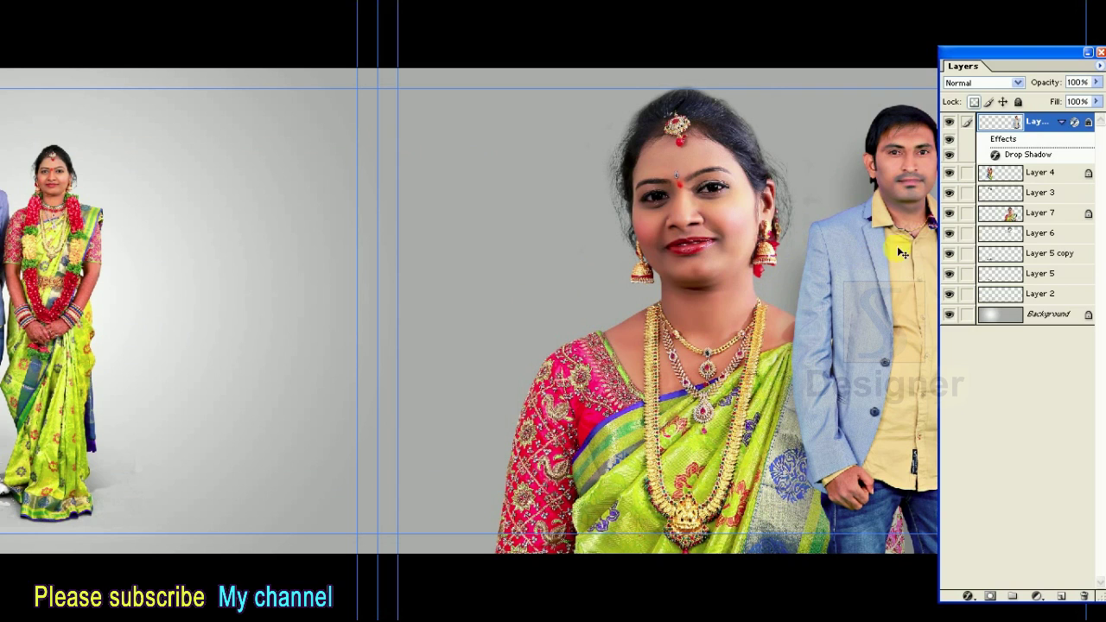
key(ctrl+j)
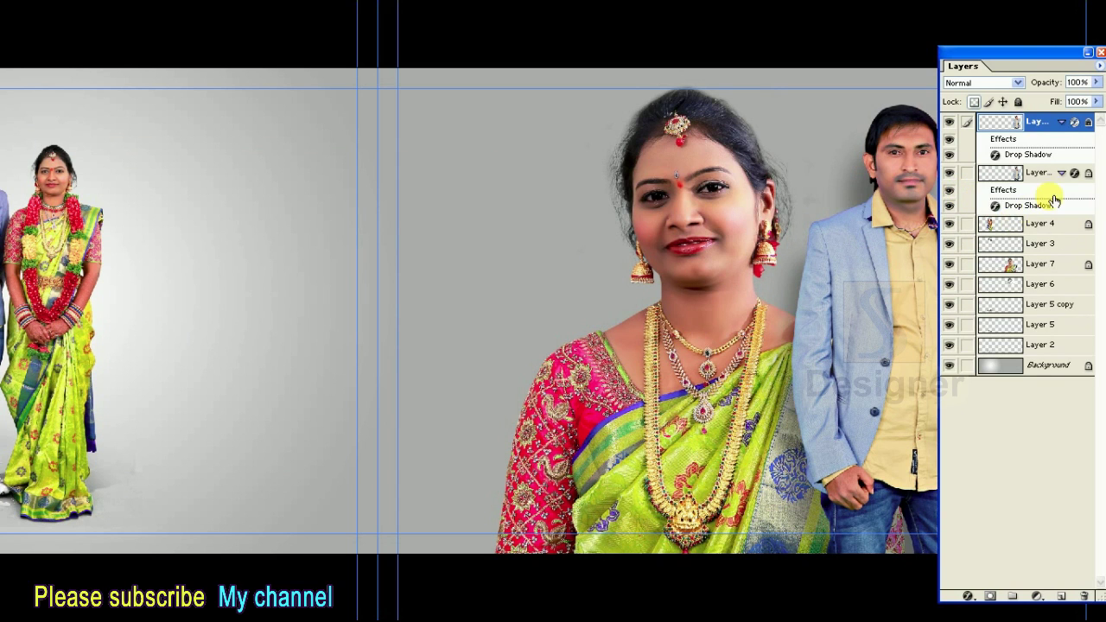
key(1)
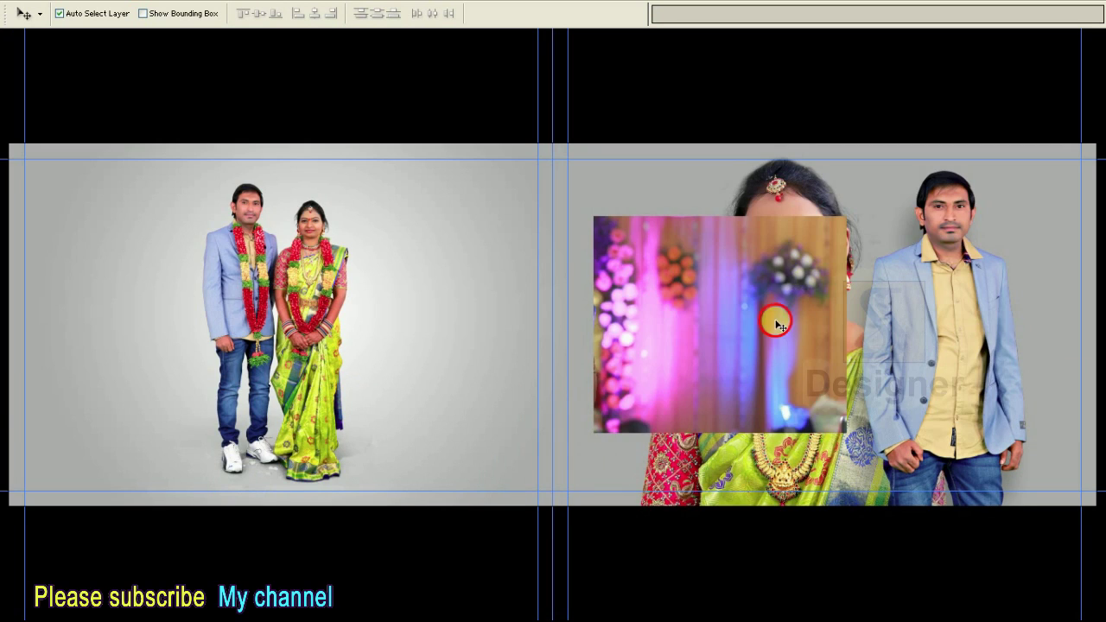
Place the stage-lights photo at 133.4% flush with the right page edge
drag(773, 318, 939, 303)
key(ctrl+t)
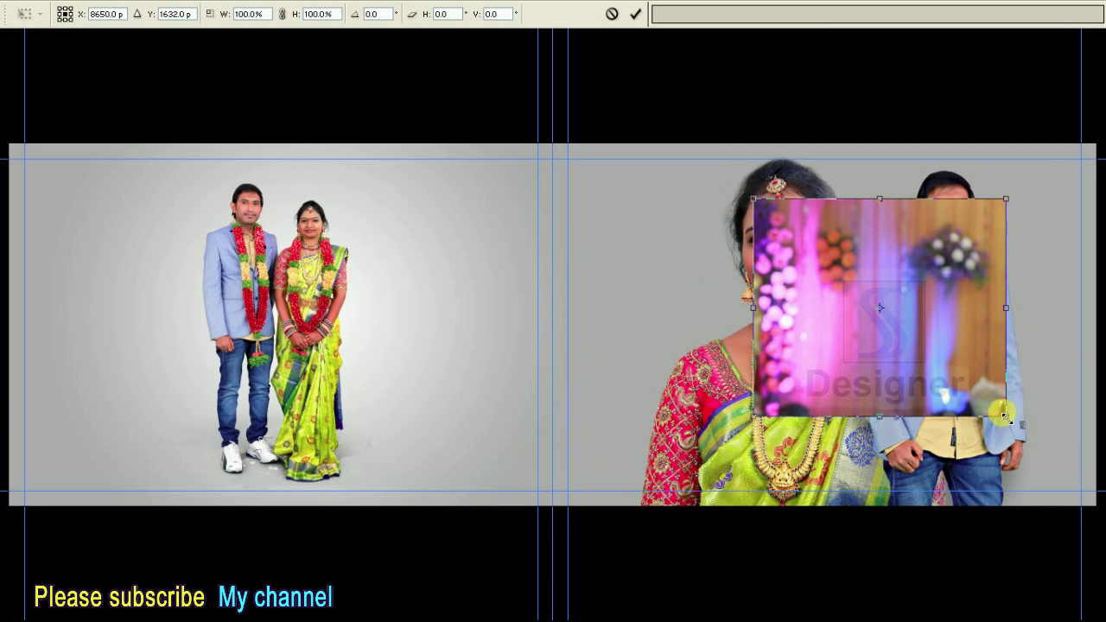
drag(1005, 416, 1050, 457)
mouse_move(939, 358)
mouse_down()
mouse_move(1008, 346)
mouse_move(969, 343)
mouse_up()
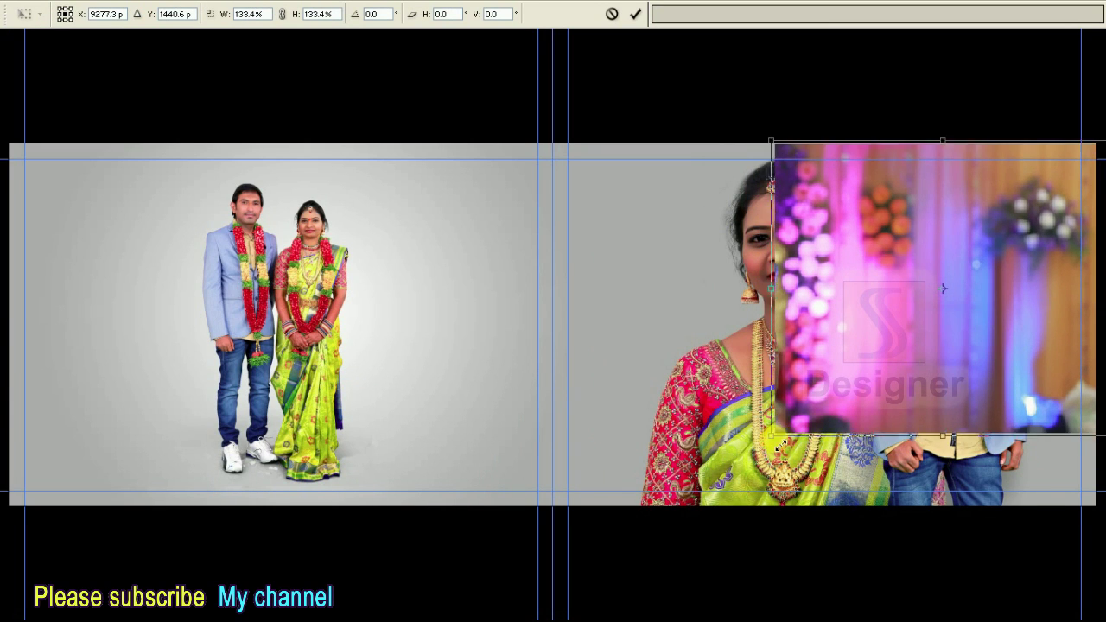
double_click(921, 340)
drag(928, 351, 962, 348)
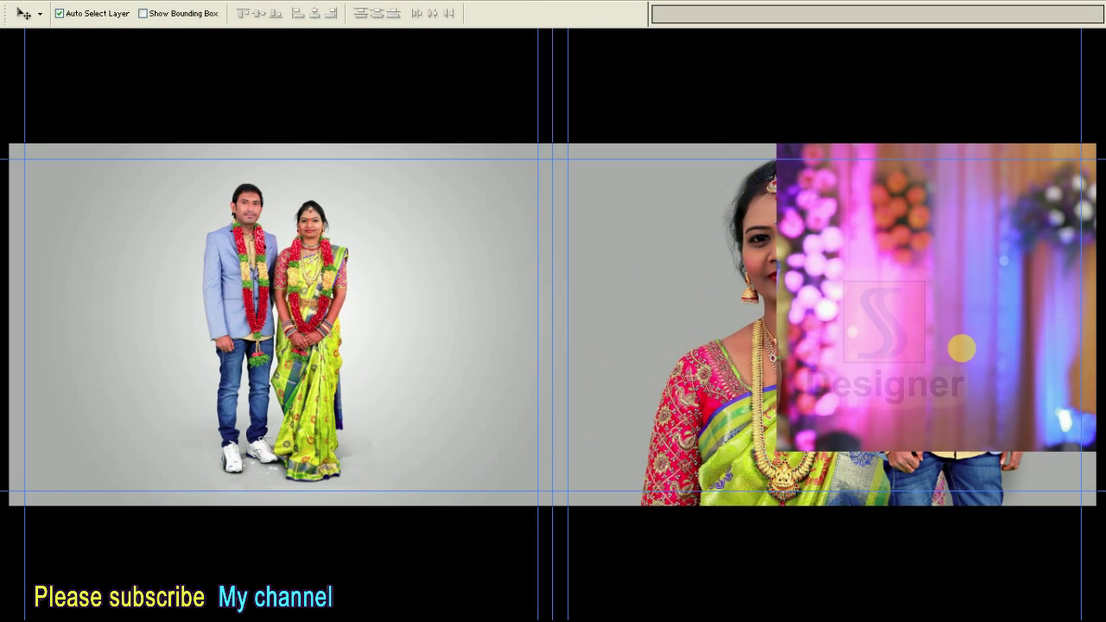
Mirror the photo horizontally, shift it left to extend the backdrop, and erase the seam
key(ctrl+t)
right_click(972, 272)
click(1012, 422)
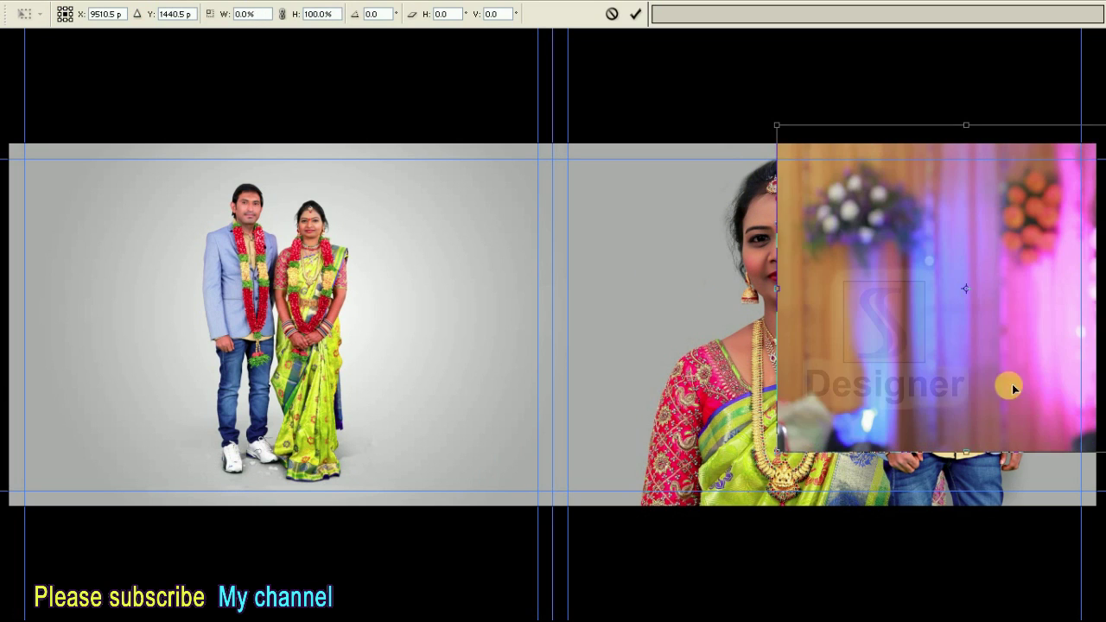
double_click(1022, 352)
mouse_move(1022, 352)
mouse_down()
mouse_move(716, 375)
mouse_move(775, 375)
mouse_up()
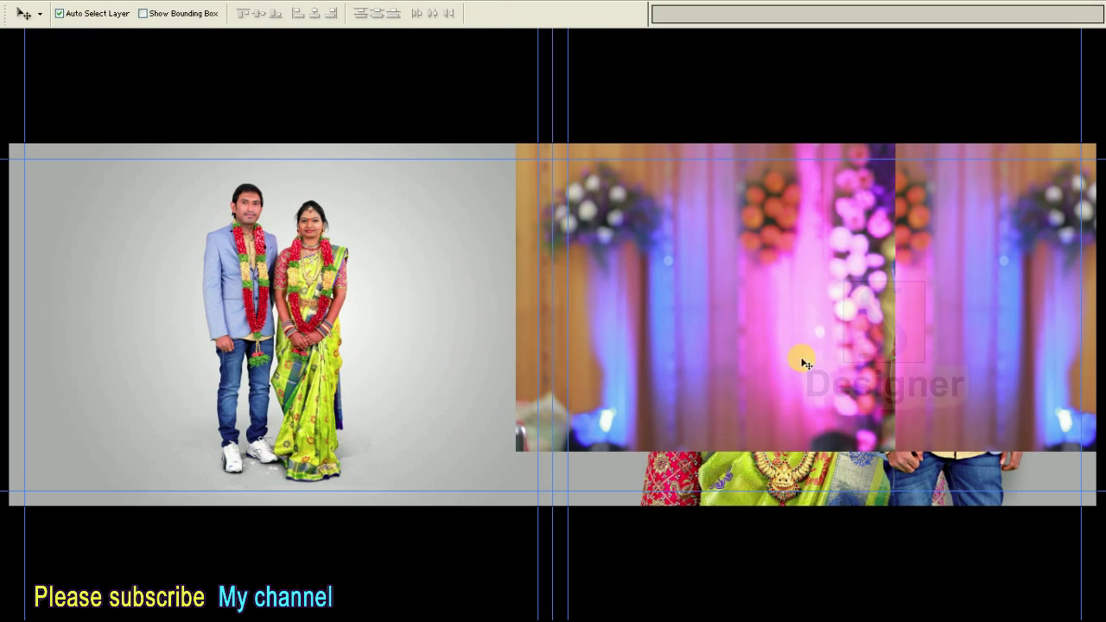
key(e)
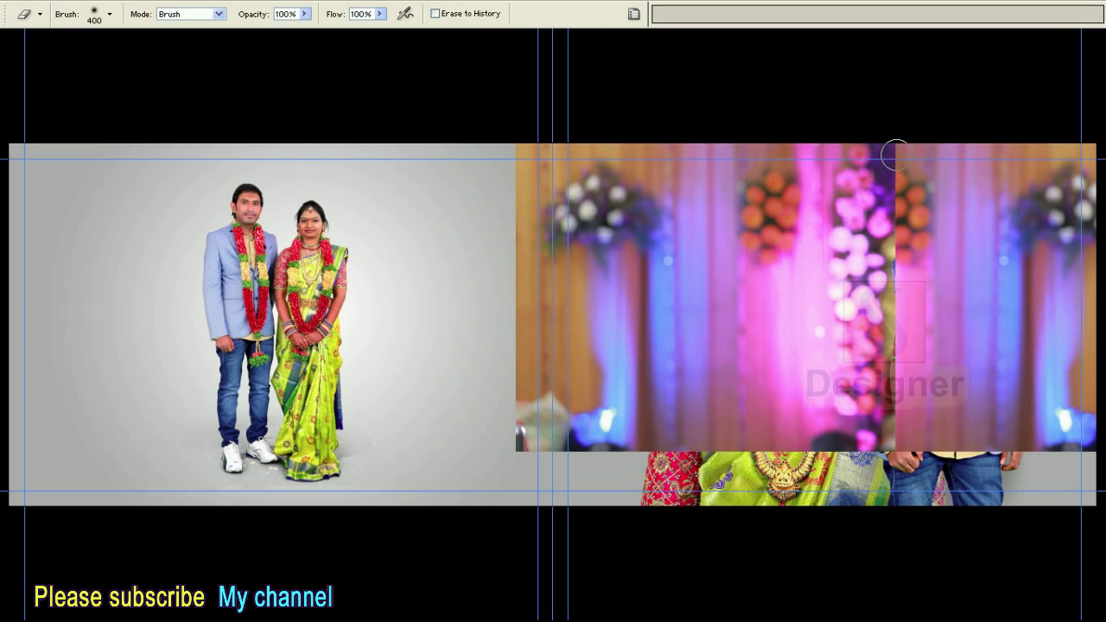
drag(904, 204, 871, 424)
Merge the two backdrop halves, desaturate the result, and send it behind the couple photo
key(F7)
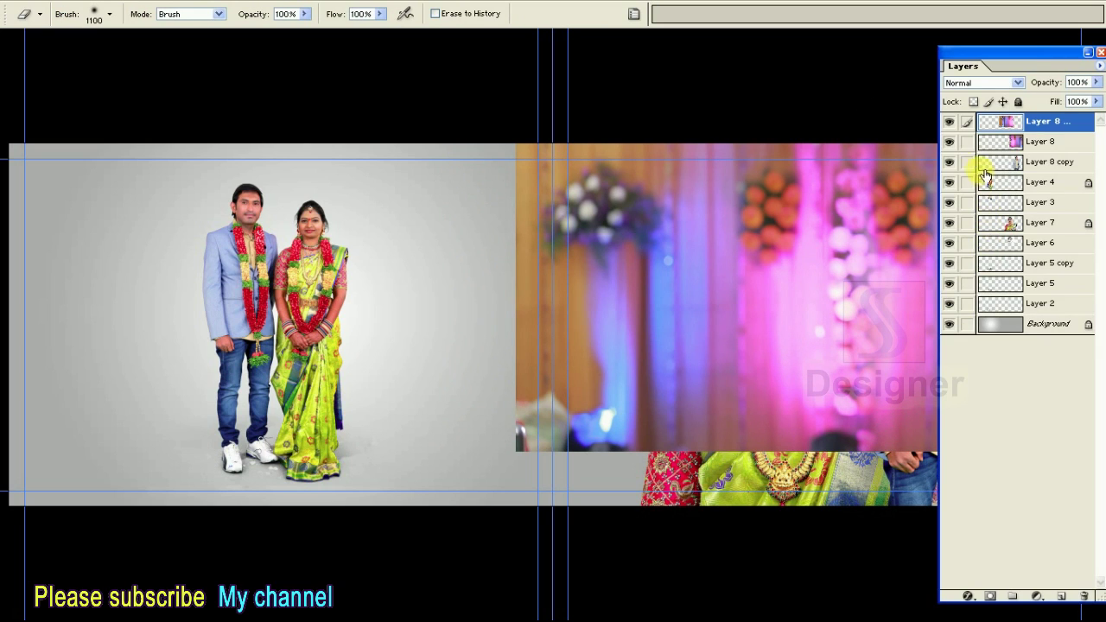
key(ctrl+e)
key(v)
key(F7)
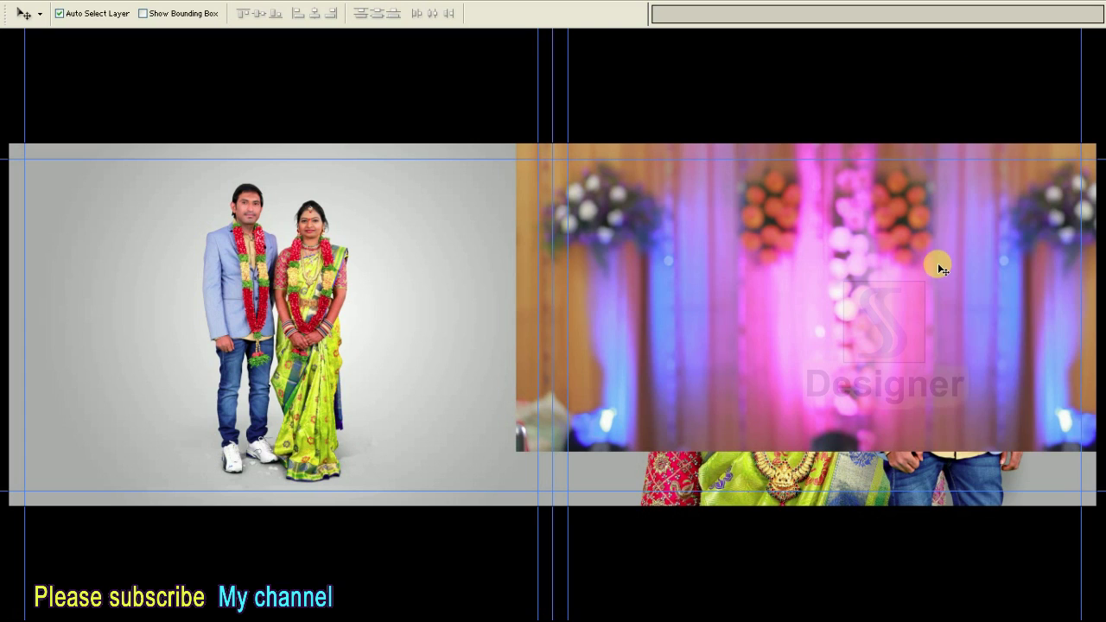
key(ctrl+bracketleft)
key(ctrl+shift+u)
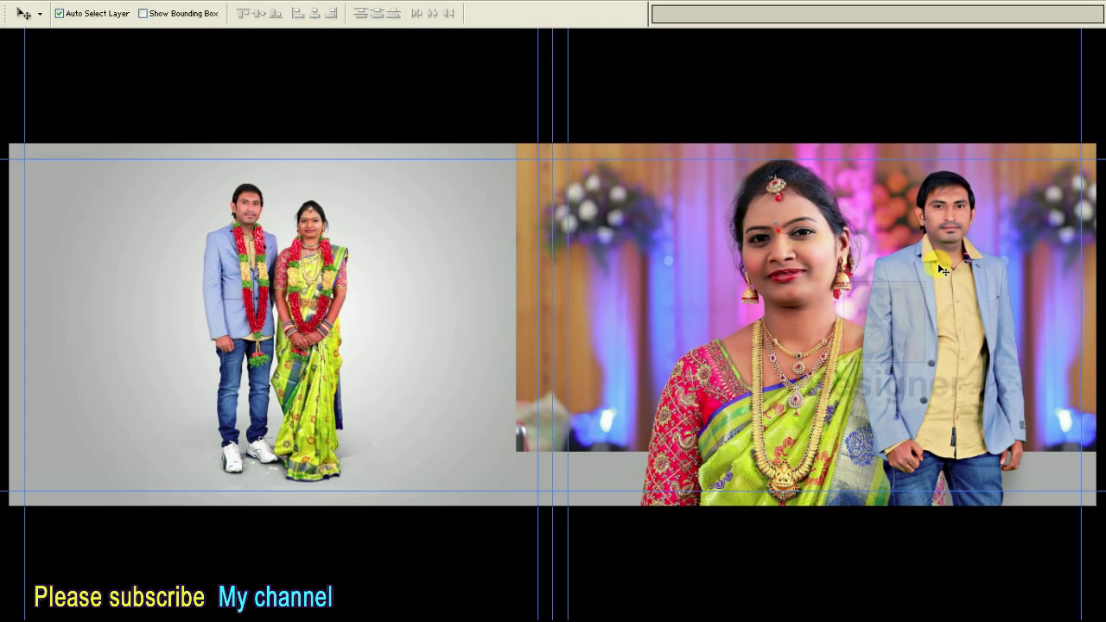
Stretch the backdrop to fill the right page down to its bottom edge
key(ctrl+t)
drag(825, 461, 825, 505)
mouse_move(519, 130)
mouse_down()
mouse_move(482, 131)
mouse_move(473, 100)
mouse_up()
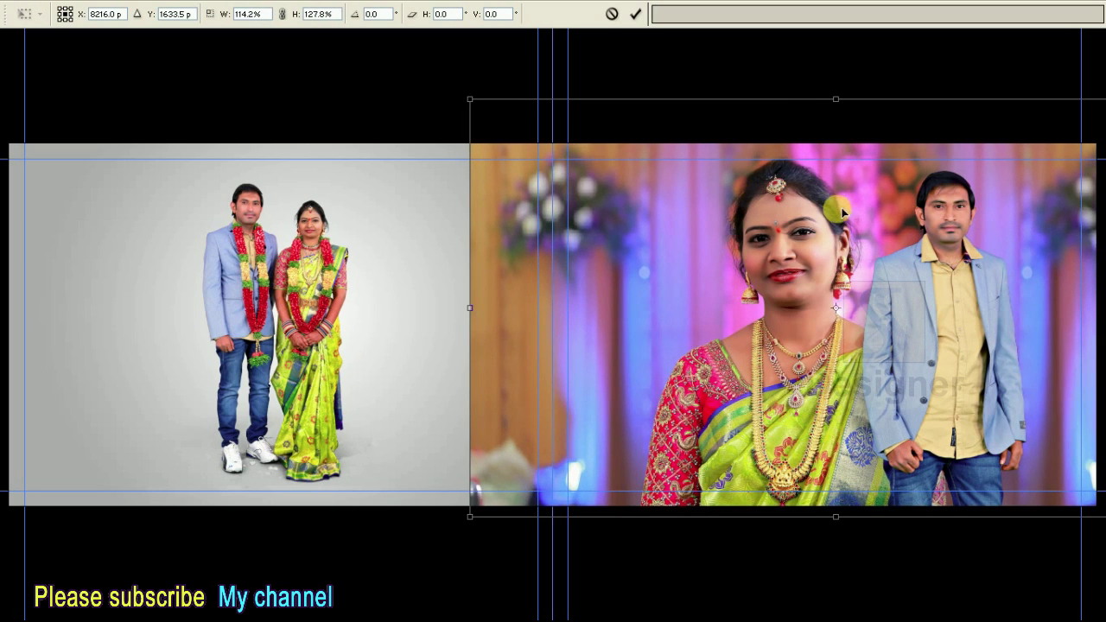
key(Return)
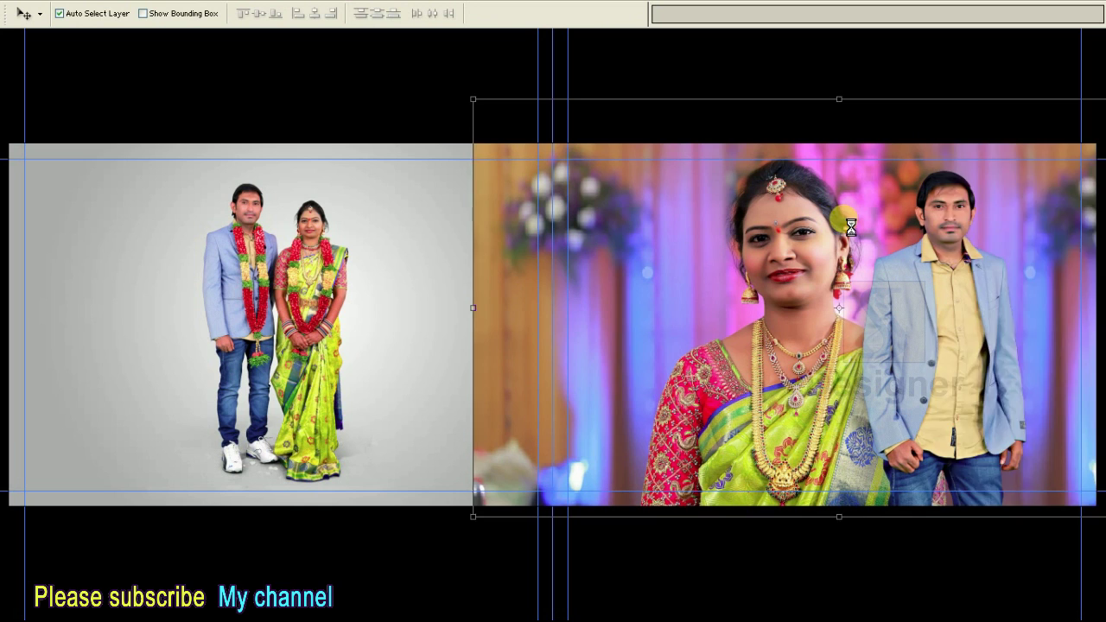
key(F7)
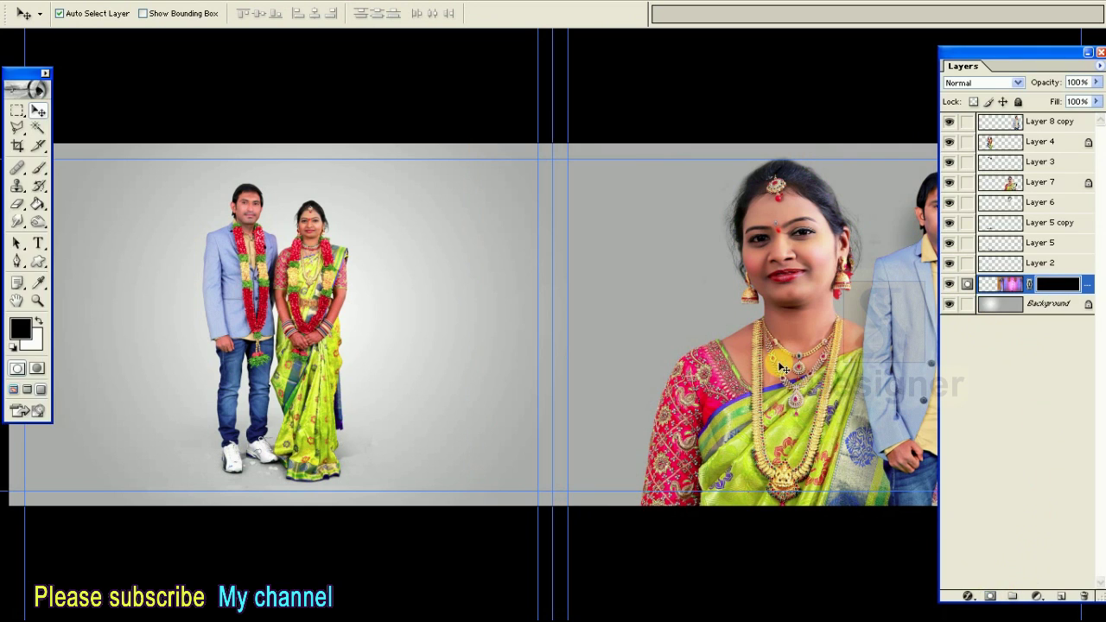
text(10)
Reveal the bokeh lights behind the couple's heads and beside the bride
key(Tab)
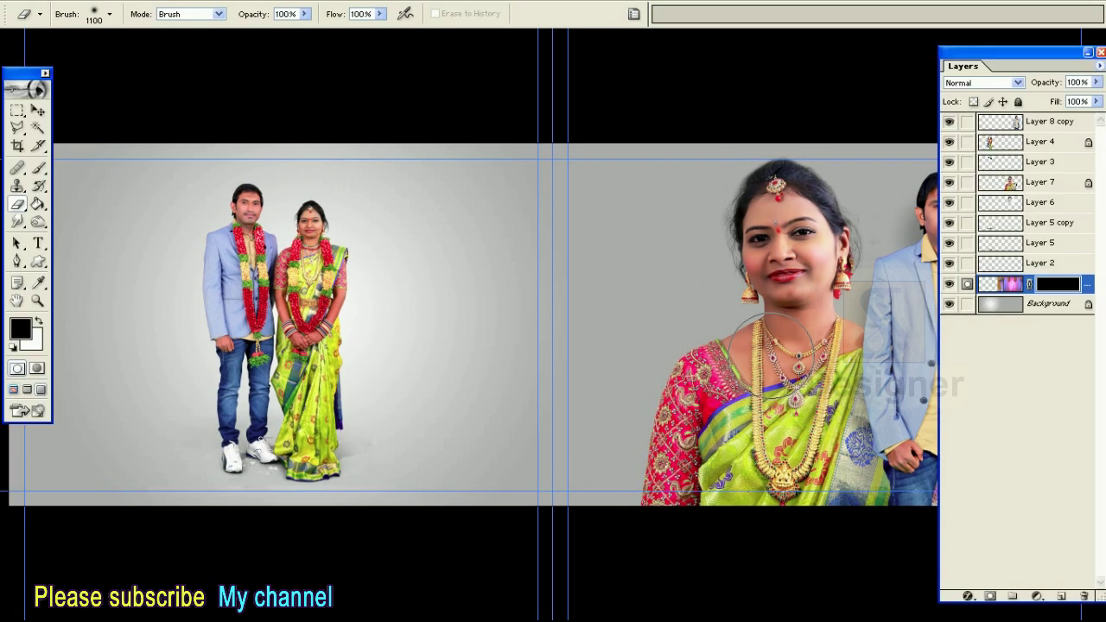
key(Tab)
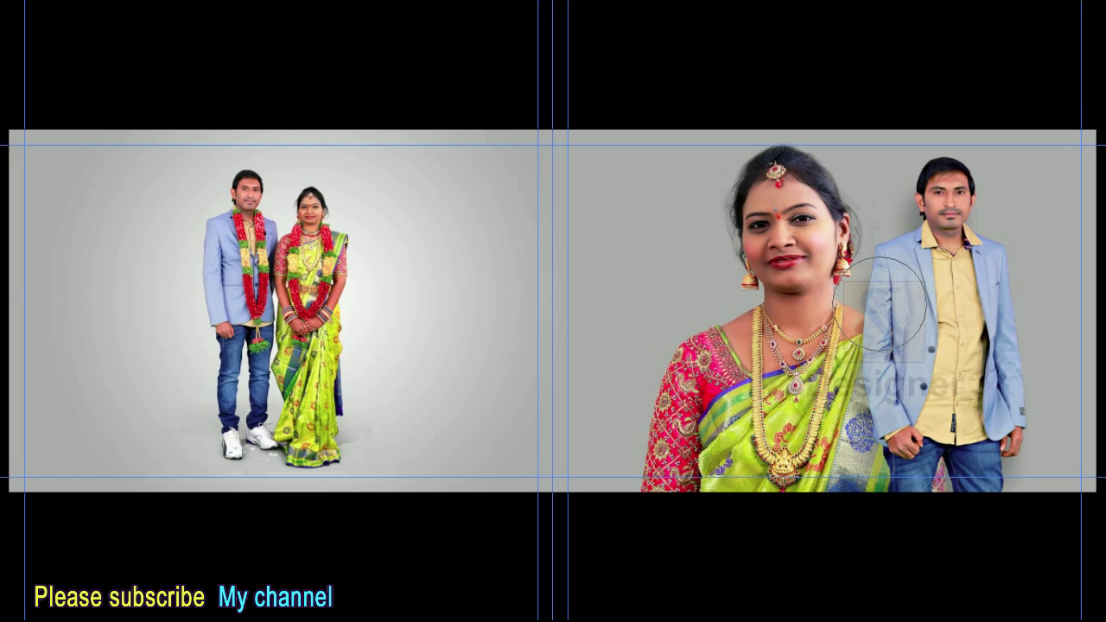
mouse_move(890, 216)
mouse_down()
mouse_move(819, 310)
mouse_move(974, 283)
mouse_move(968, 234)
mouse_up()
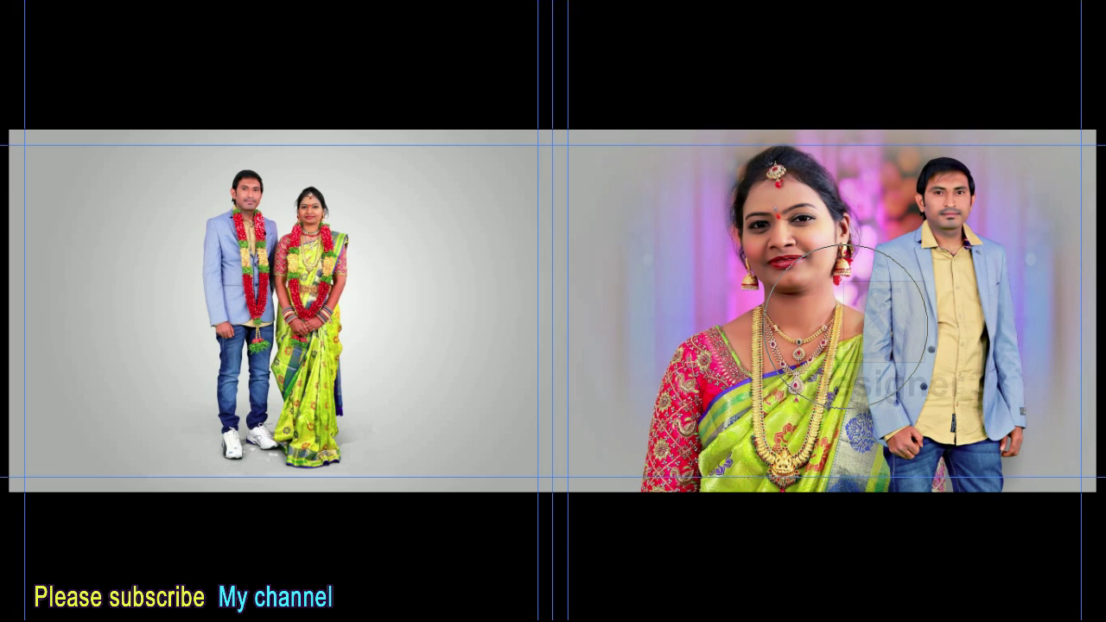
key(Tab)
key(Tab)
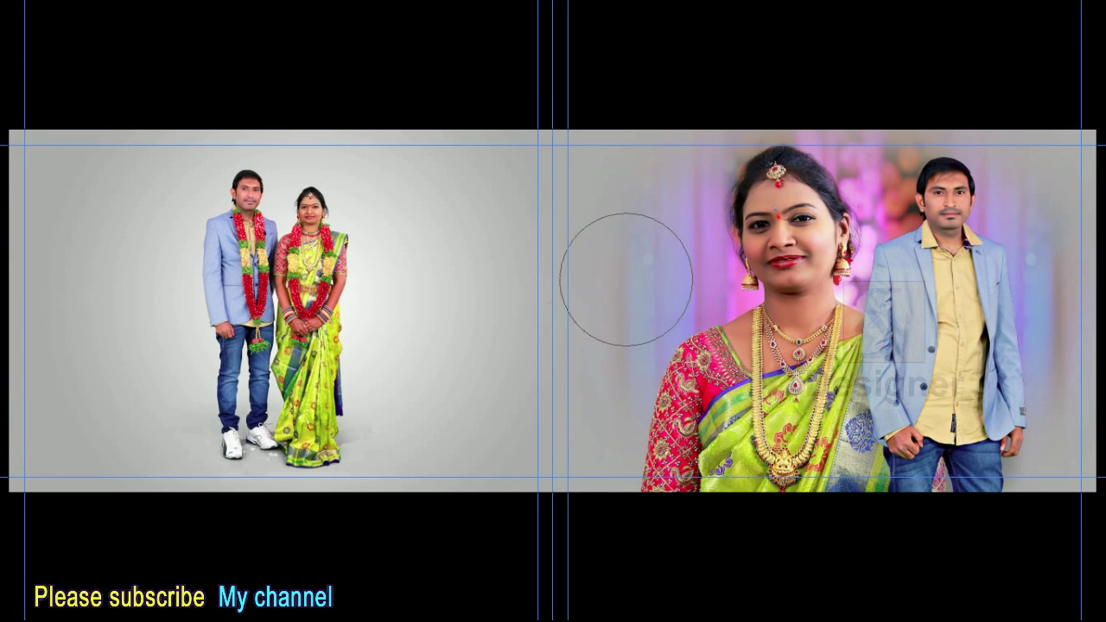
drag(580, 230, 571, 216)
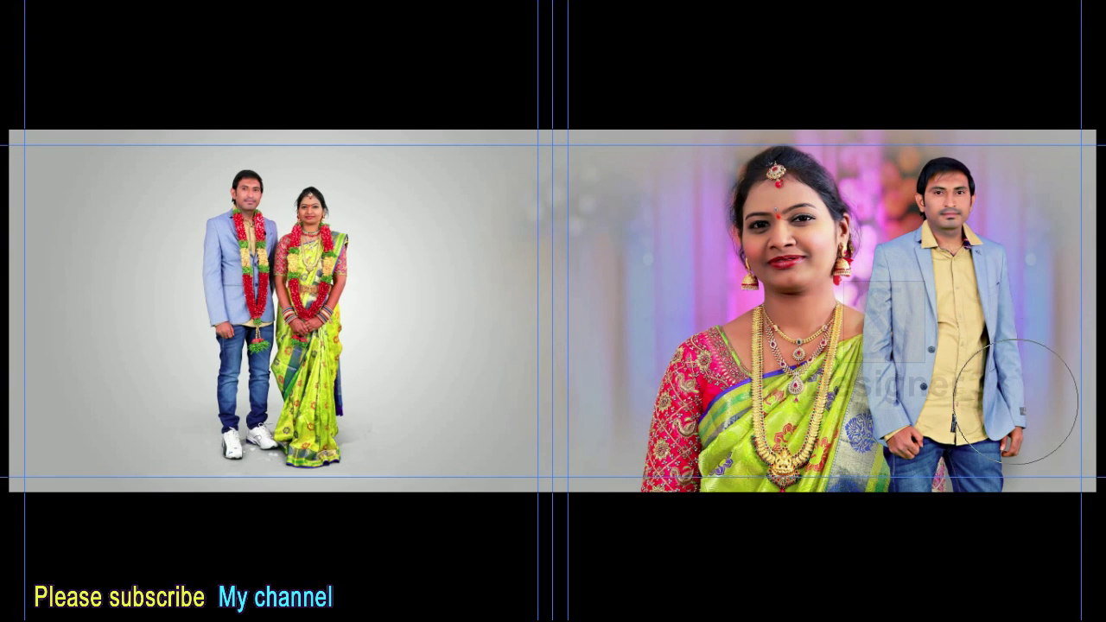
Delete the groom layer's mask so he shows fully
key(F7)
right_click(1074, 285)
click(988, 378)
key(F7)
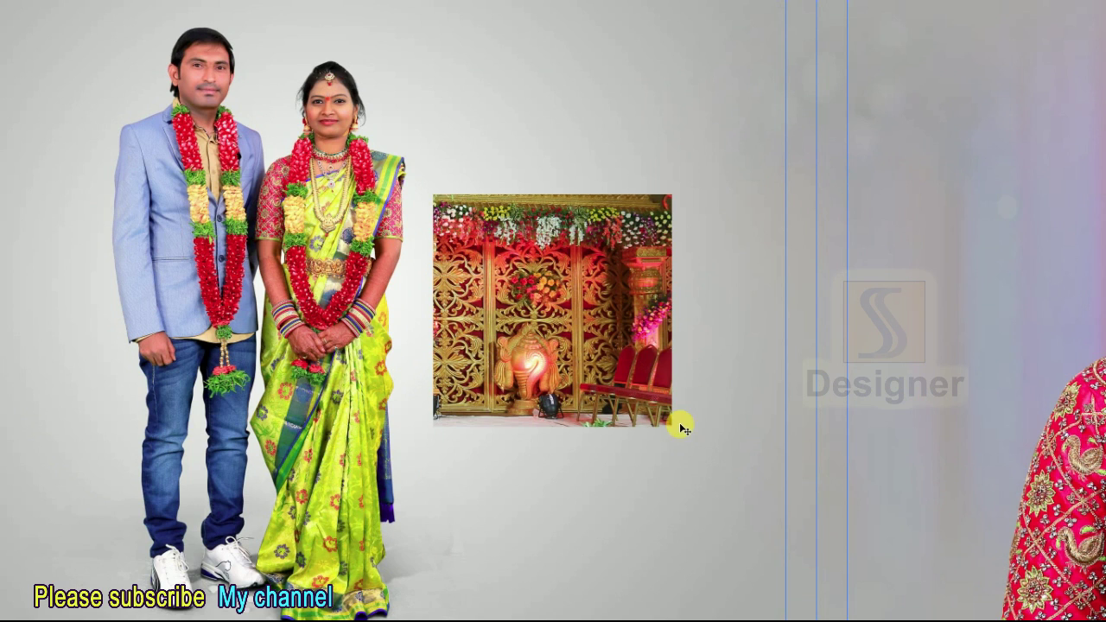
Move the golden stage photo beside the bride and delete a strip at its edge
drag(620, 337, 692, 350)
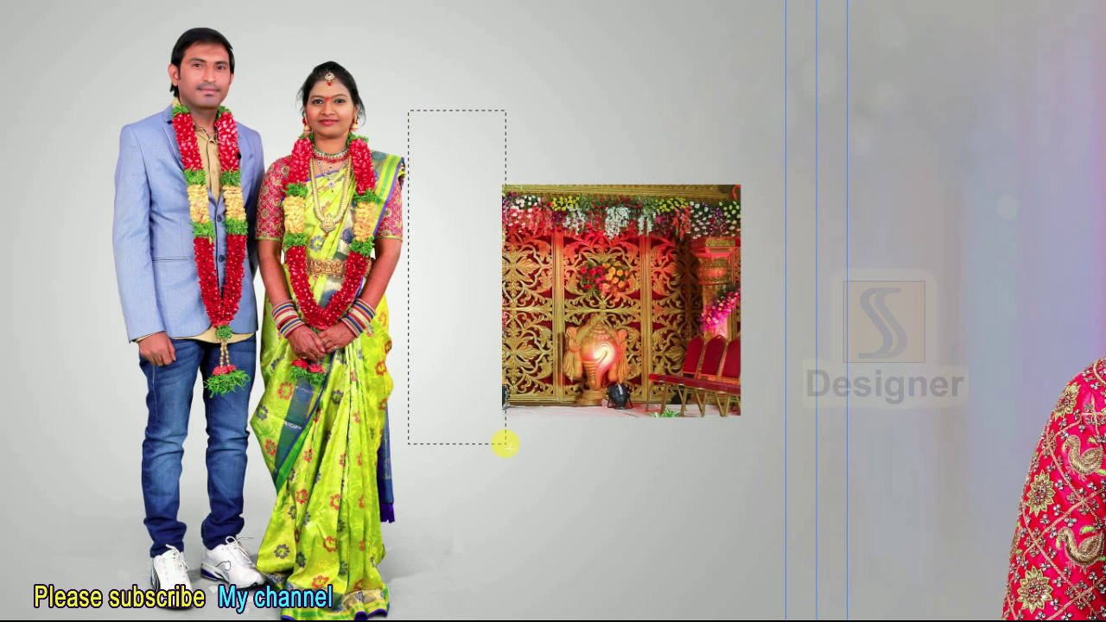
key(ctrl+plus)
drag(423, 368, 434, 366)
key(Delete)
key(ctrl+d)
Flip the stage photo horizontally and place the mirrored copy on the left half
key(ctrl+t)
right_click(736, 279)
click(777, 432)
drag(890, 302, 421, 303)
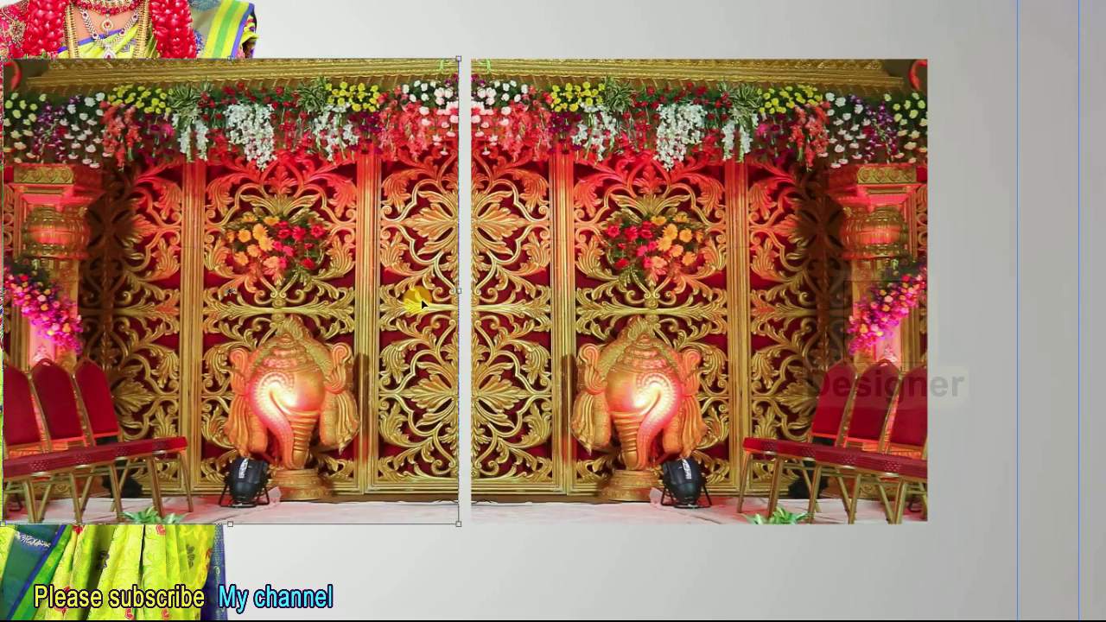
key(Return)
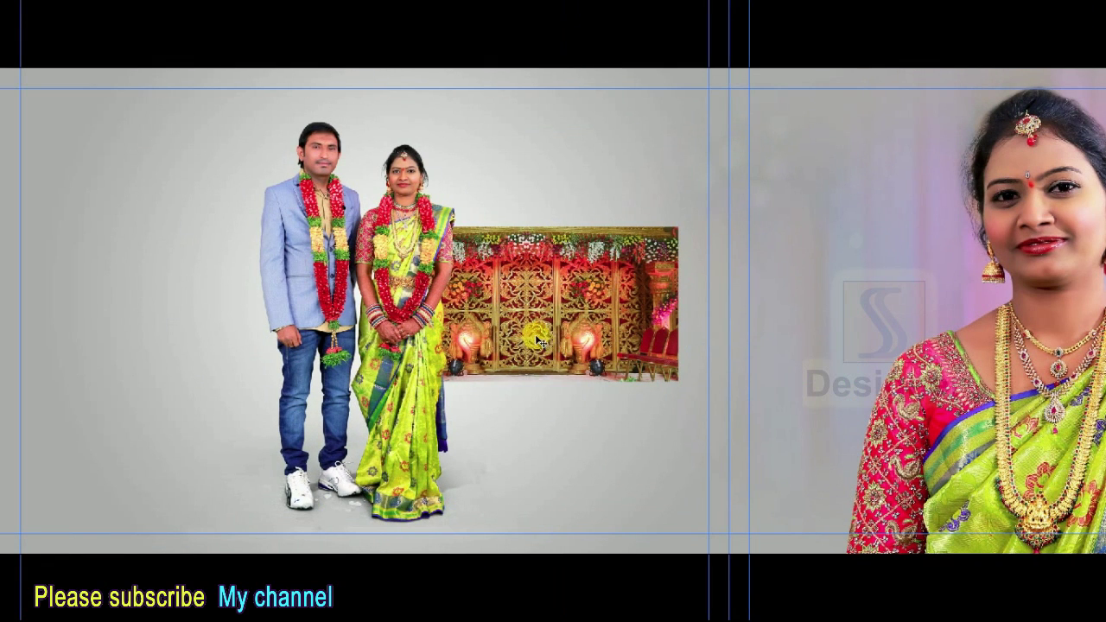
Move the joined stage photo behind the couple and enlarge it across the left page
click(598, 329)
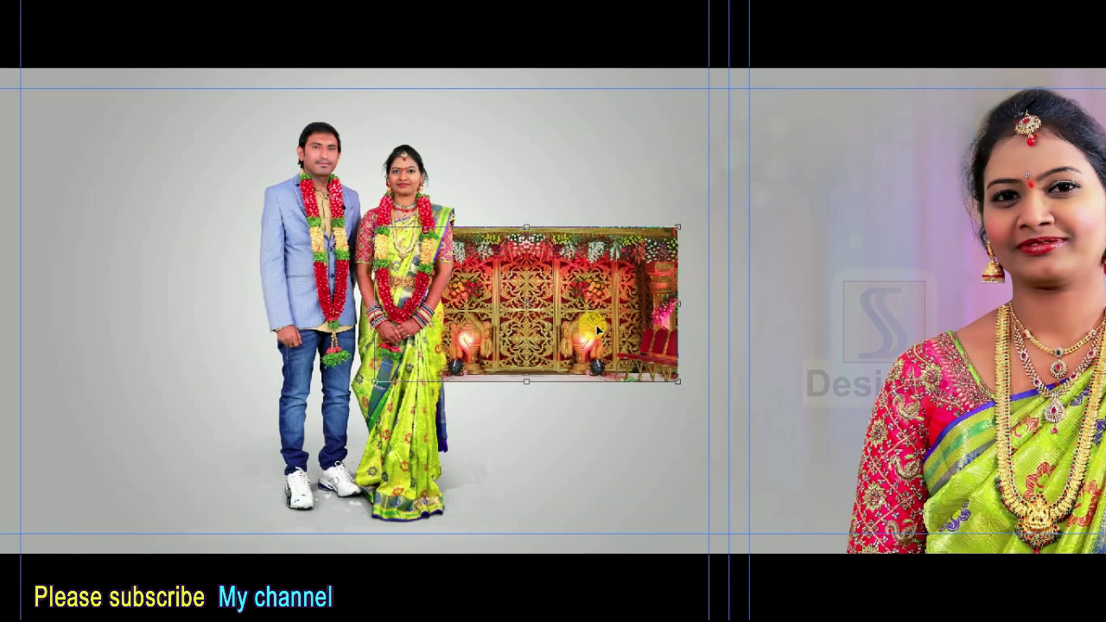
drag(598, 329, 461, 290)
drag(542, 343, 721, 464)
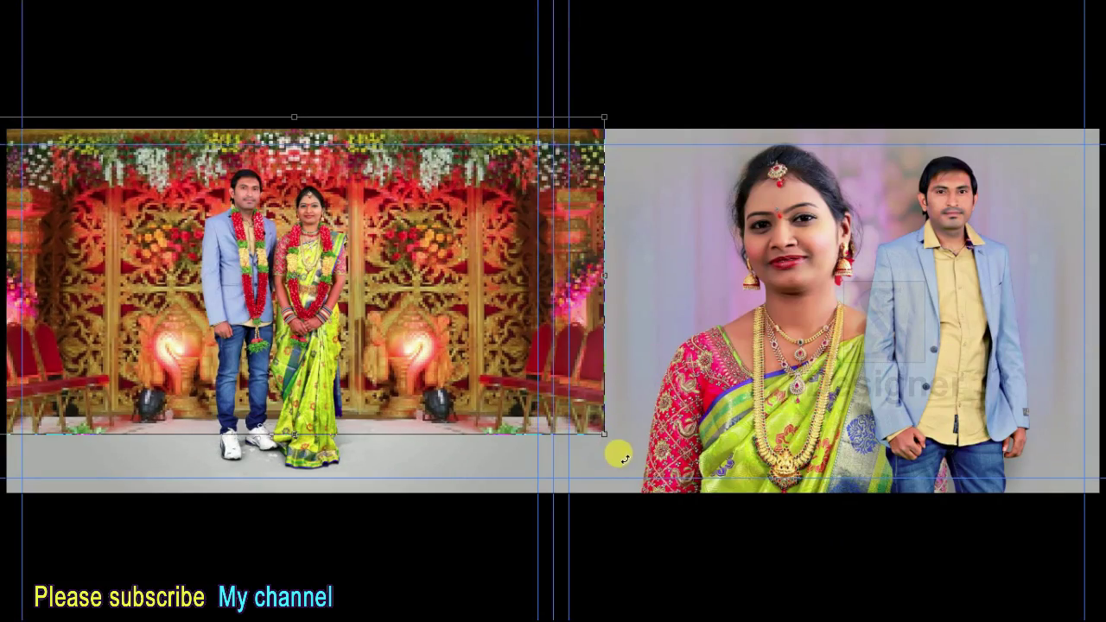
drag(612, 436, 695, 486)
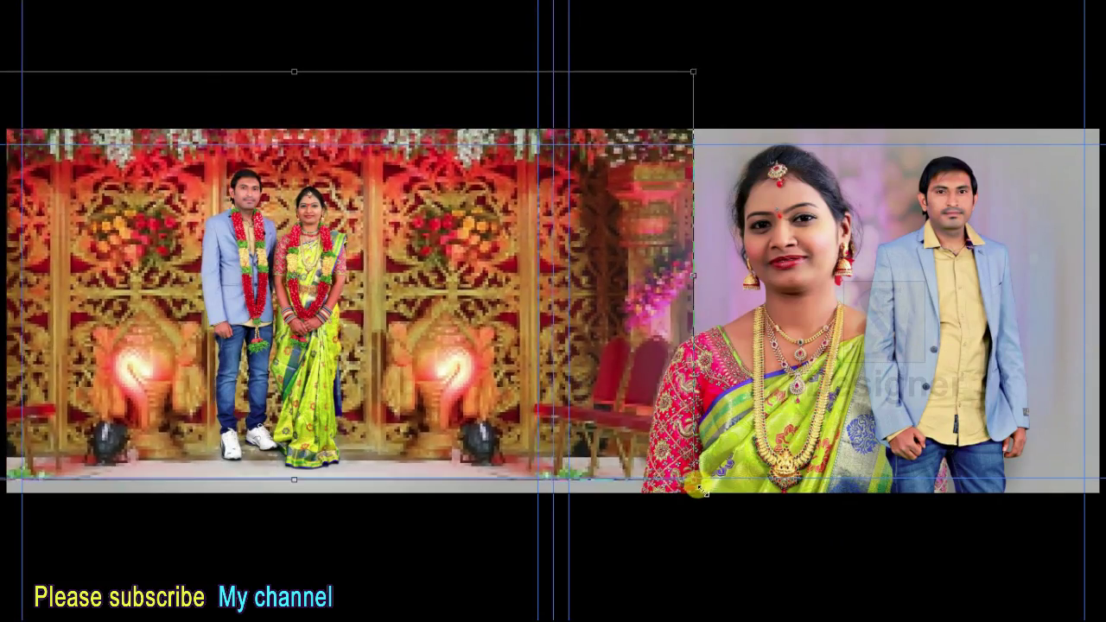
key(shift+Down)
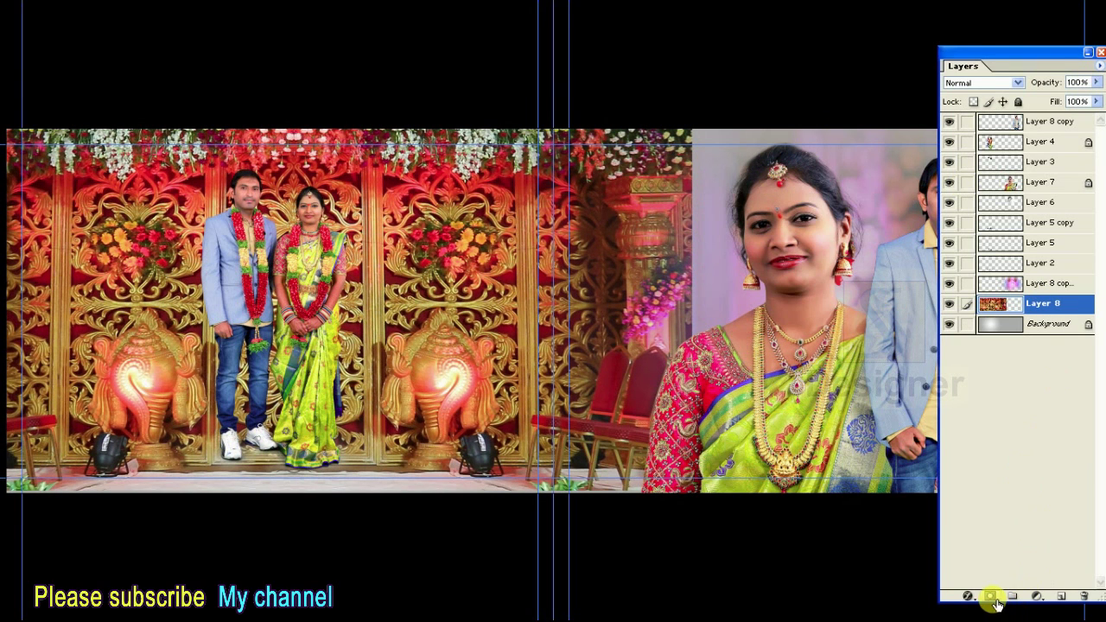
Add a black mask to hide the stage photo and reveal it around the couple
alt+click(994, 599)
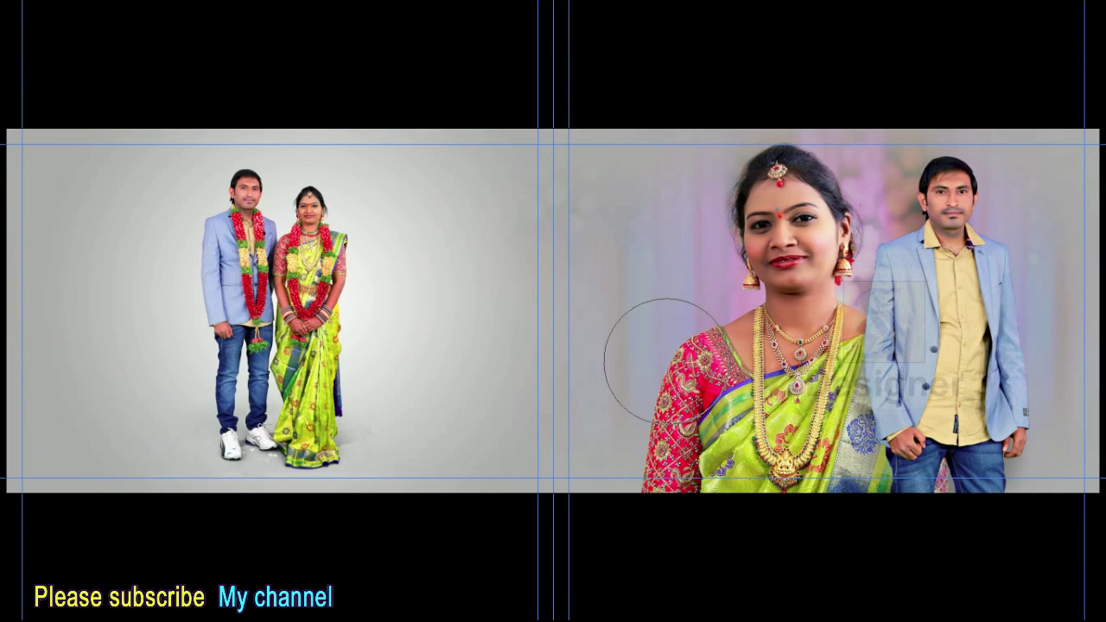
key(bracketright)
key(bracketright)
key(bracketright)
key(bracketright)
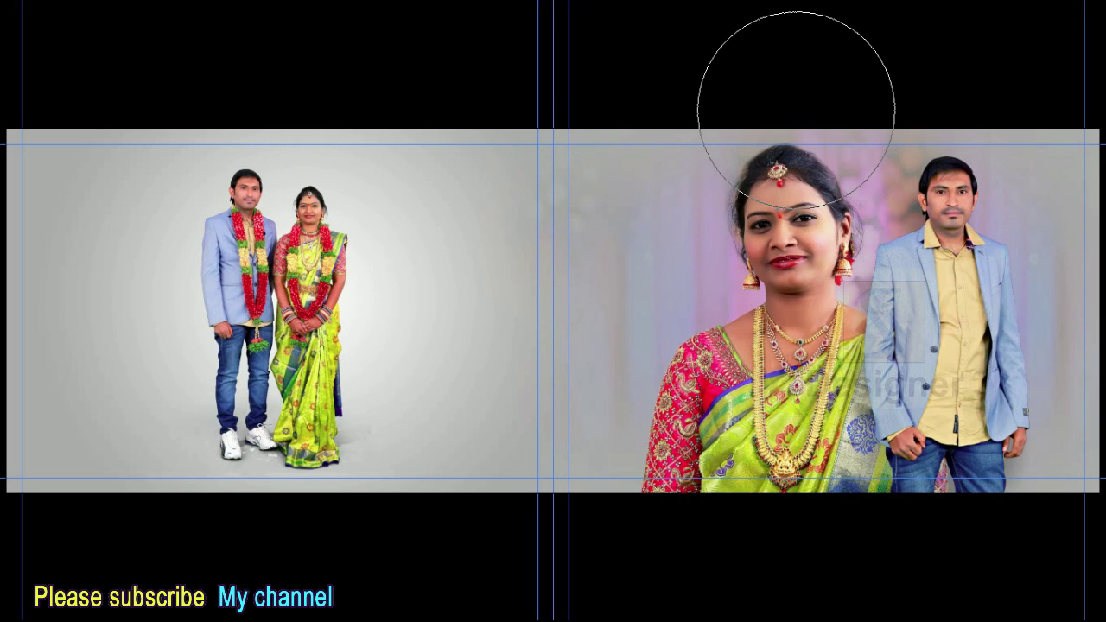
drag(432, 156, 367, 264)
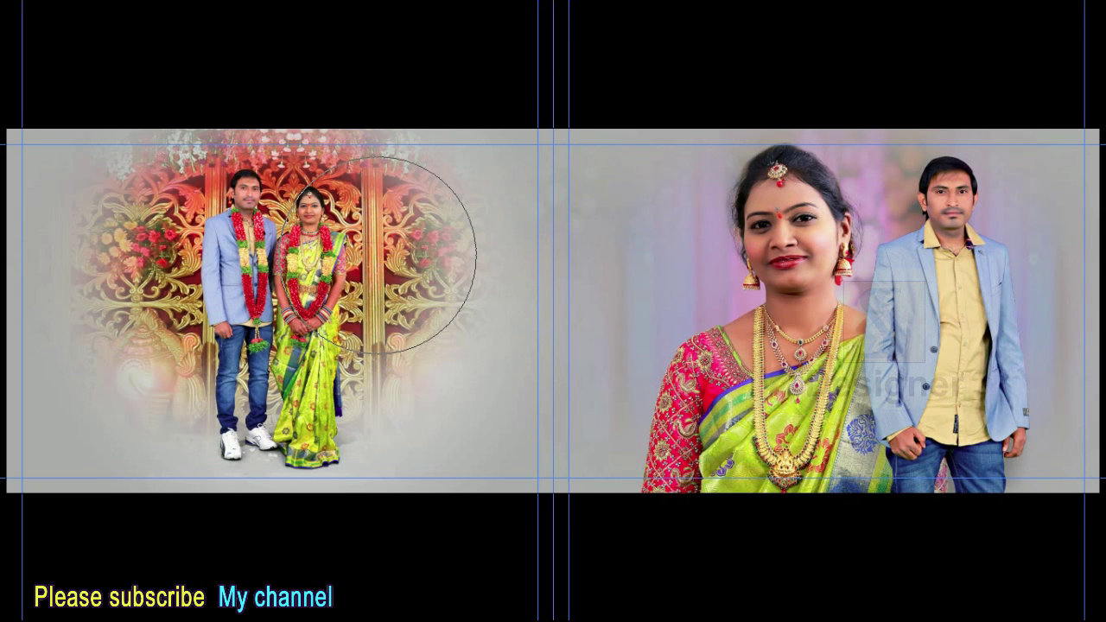
key(Tab)
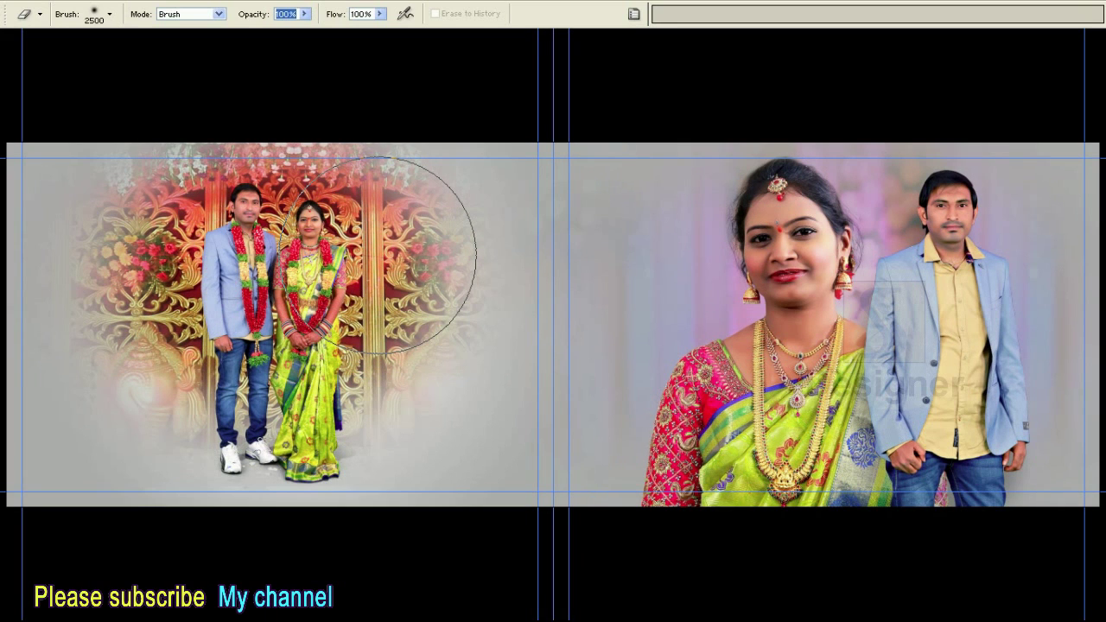
key(bracketleft)
key(bracketleft)
key(bracketleft)
drag(378, 255, 447, 257)
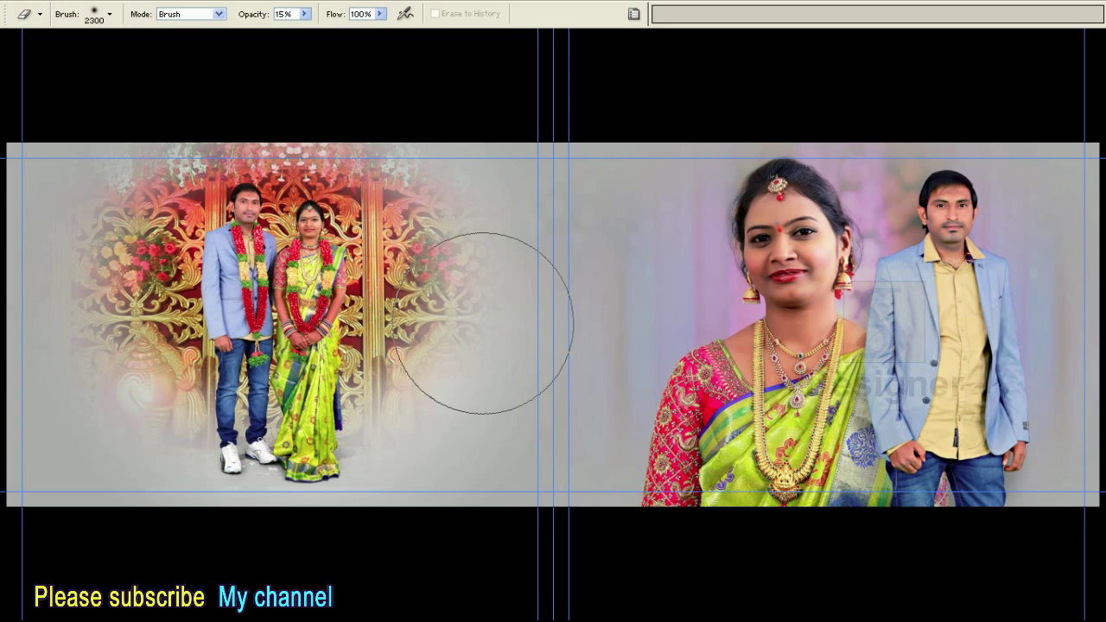
key(bracketleft)
key(bracketleft)
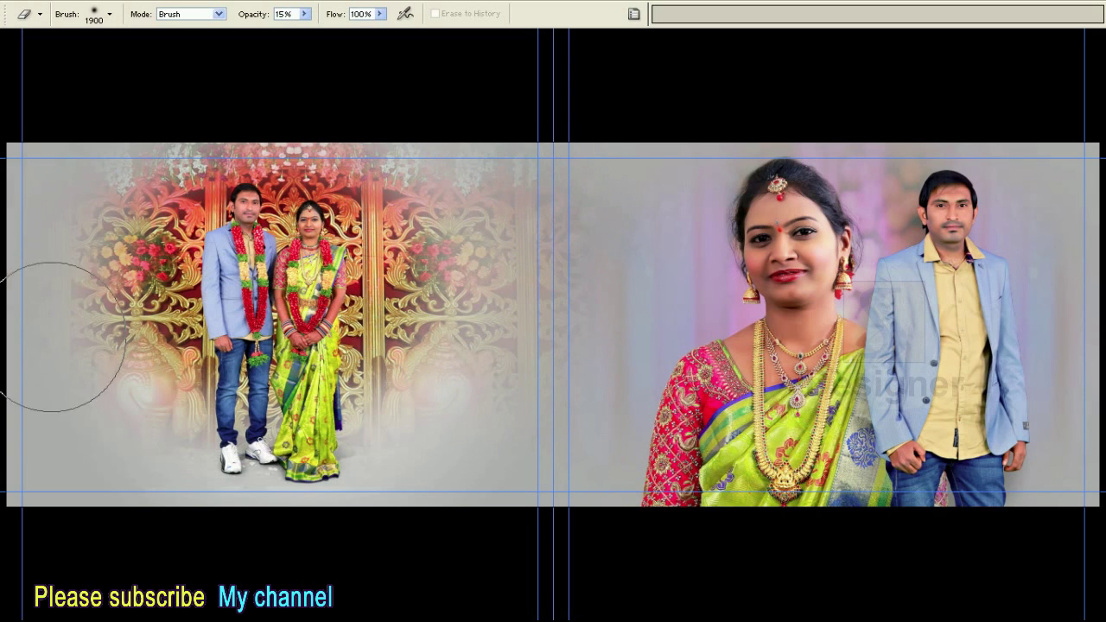
Apply the backdrop layer's mask and use a smaller soft eraser to fade the lower-left corner
key(F7)
right_click(1044, 304)
click(959, 423)
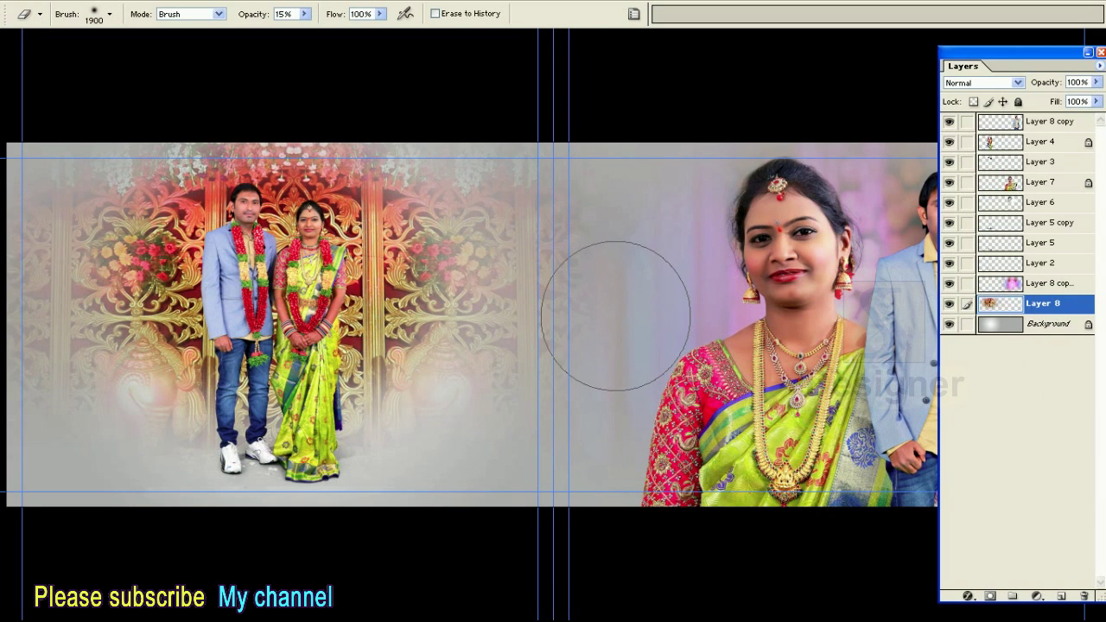
key(Tab)
key(Tab)
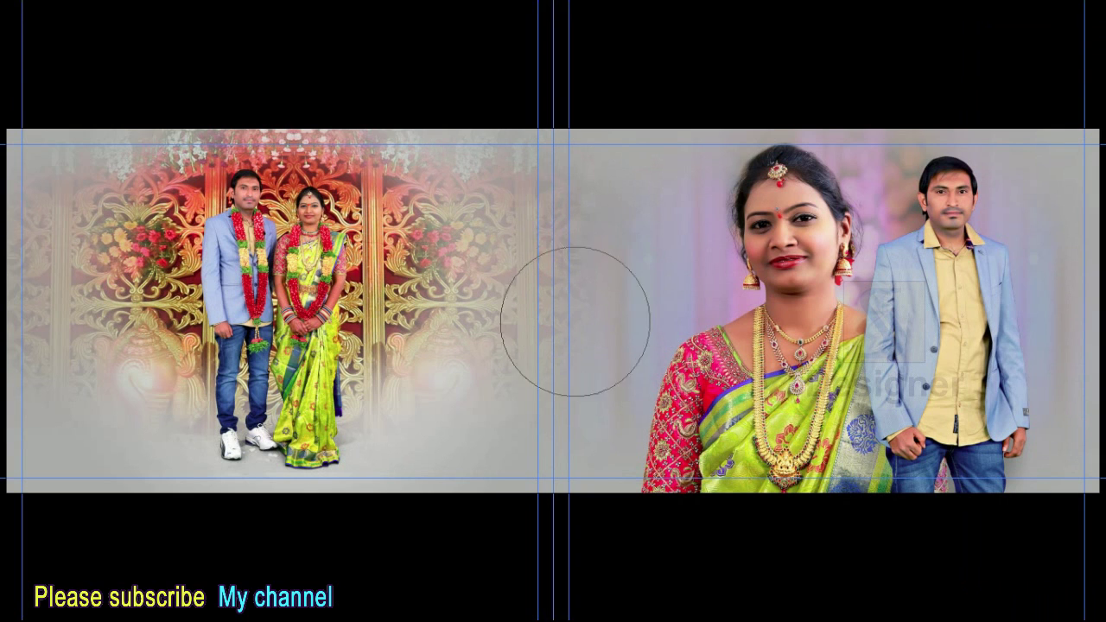
key(Return)
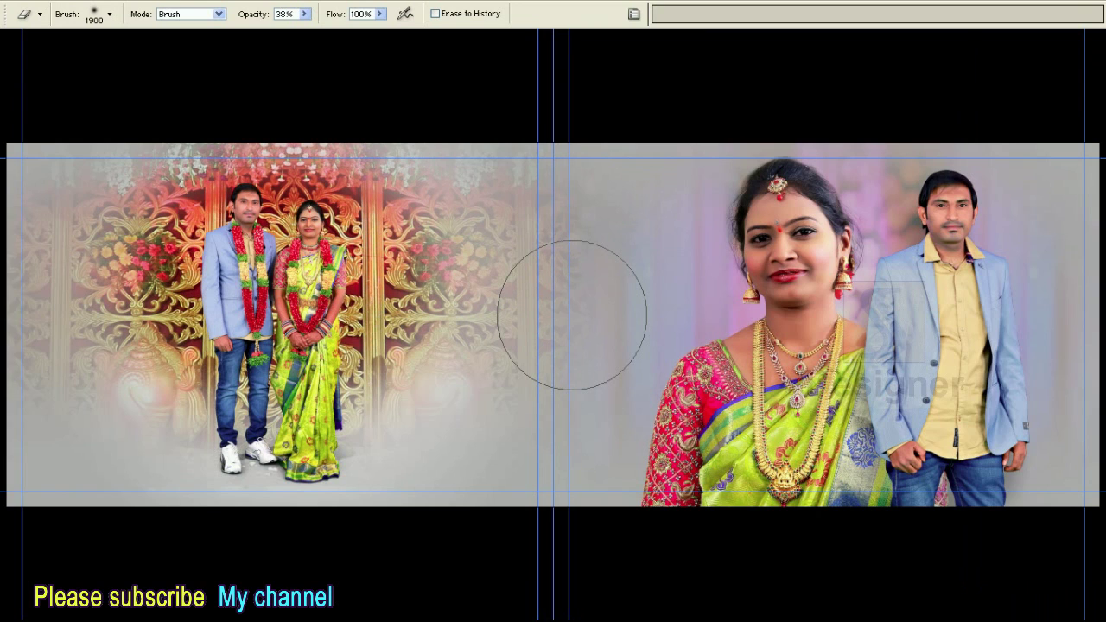
key(Tab)
key(Tab)
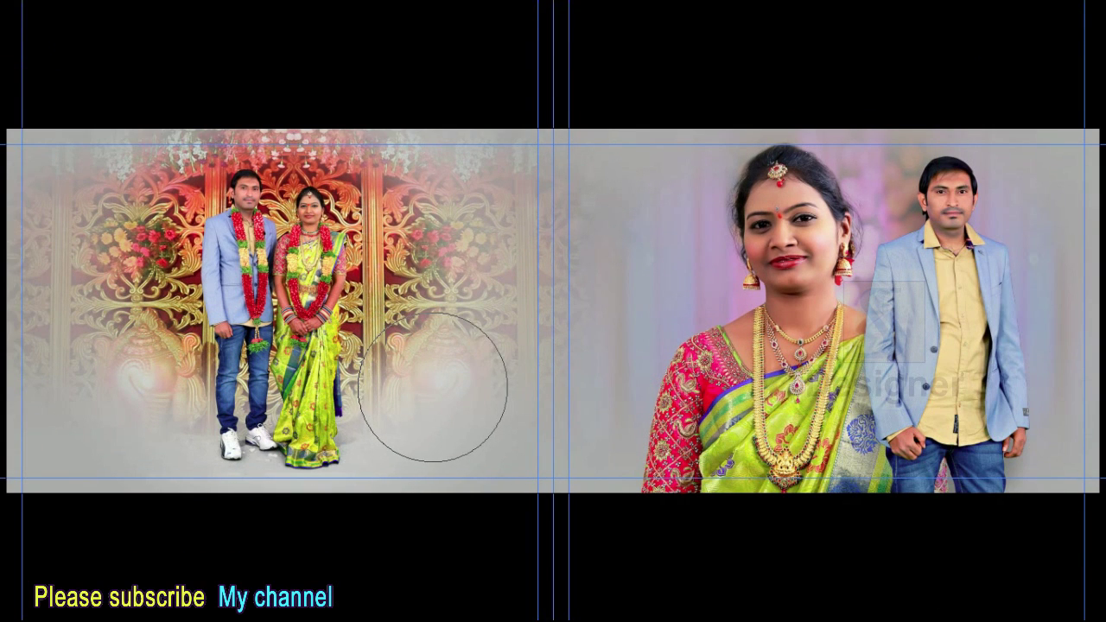
key(bracketleft)
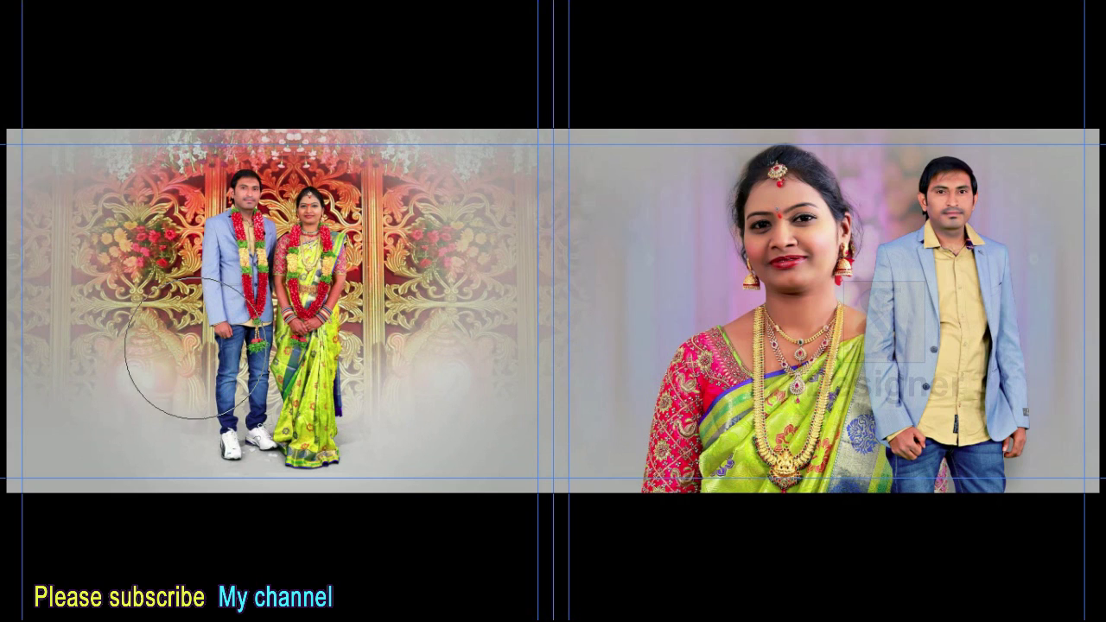
key(bracketleft)
drag(190, 350, 192, 351)
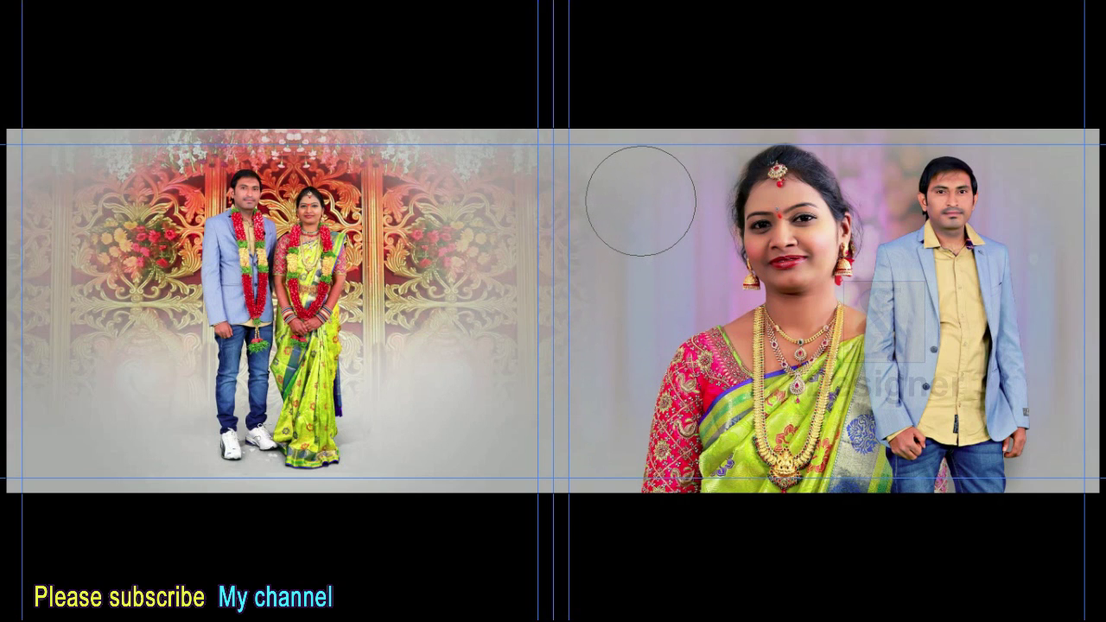
Enlarge the backdrop photo behind the couple with Free Transform
key(v)
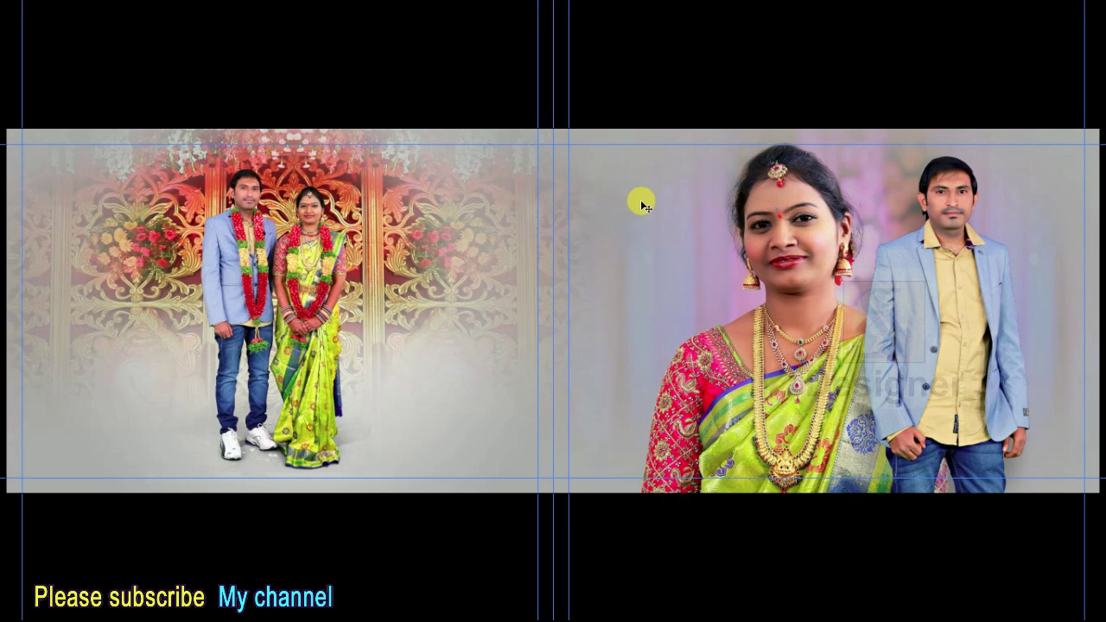
key(ctrl+t)
drag(664, 125, 684, 118)
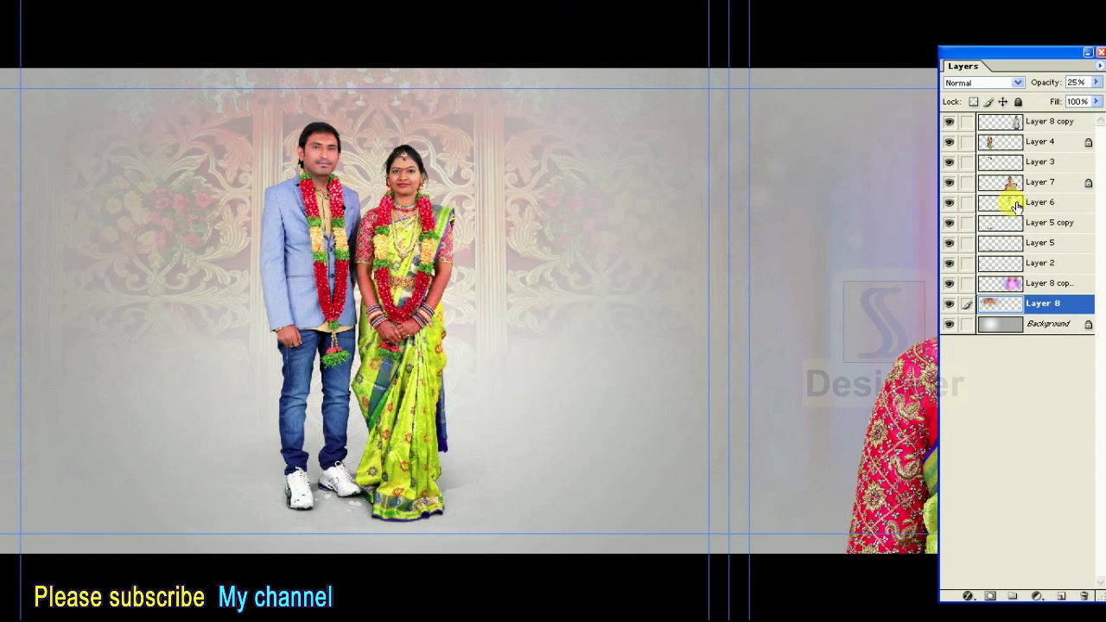
Lower the backdrop layer's opacity to 18%
click(1096, 82)
text(18)
key(Tab)
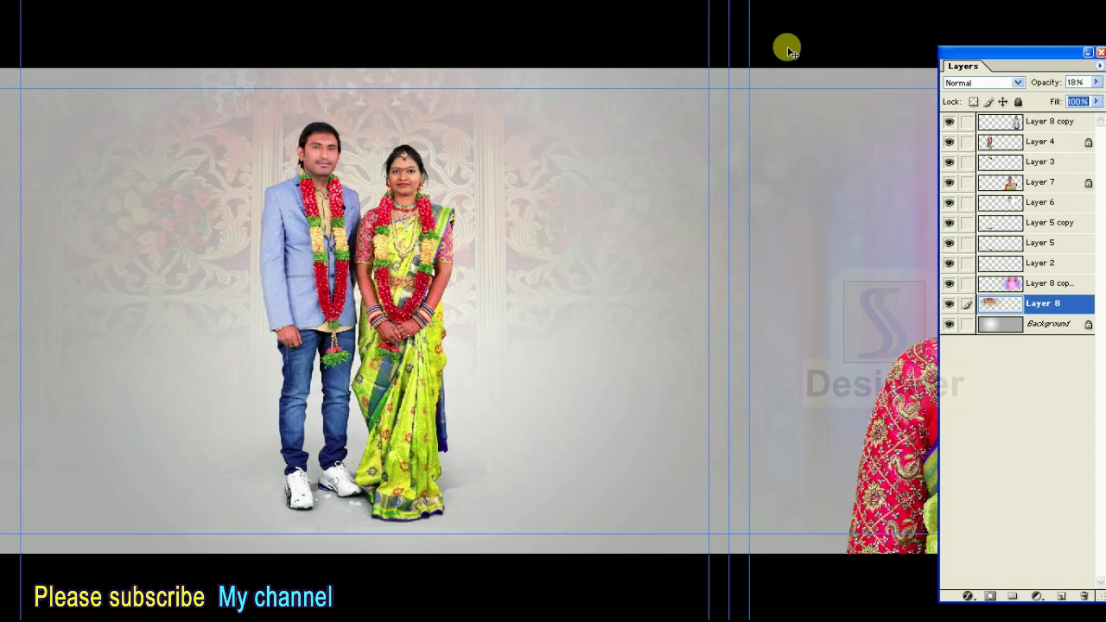
key(Return)
key(ctrl+minus)
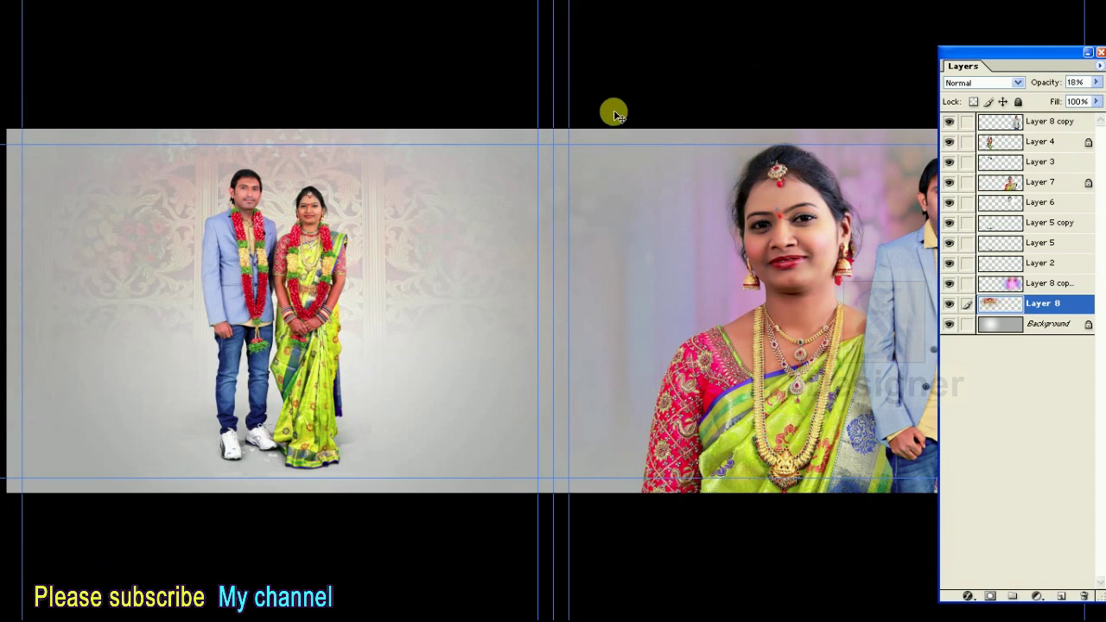
Reapply the last Gaussian Blur filter to the faint backdrop layer
key(alt+t)
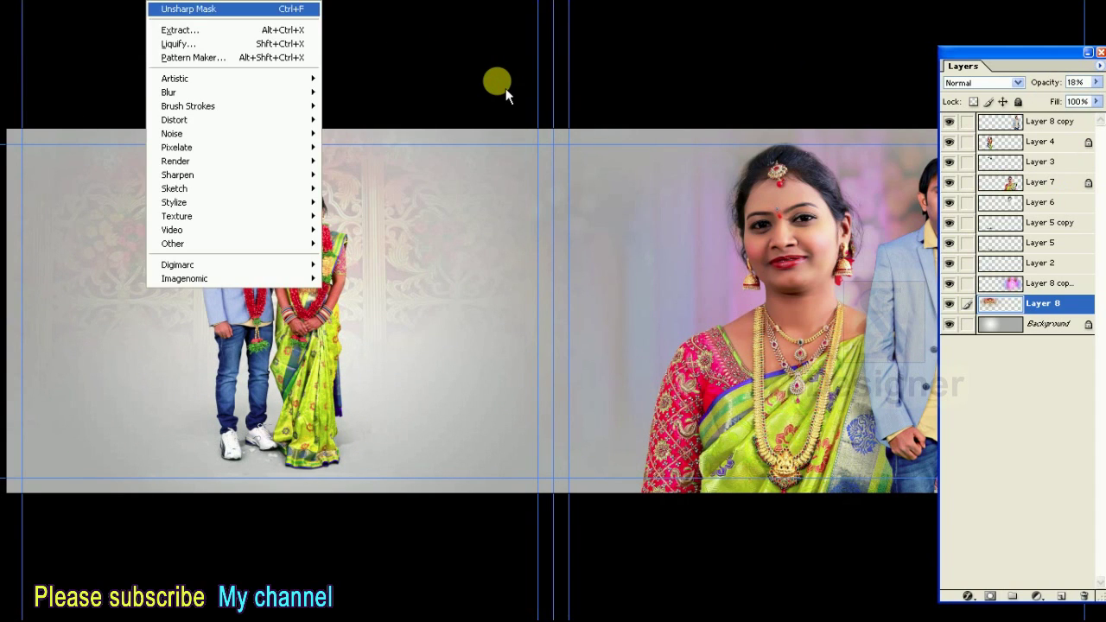
key(ctrl+alt+f)
key(Return)
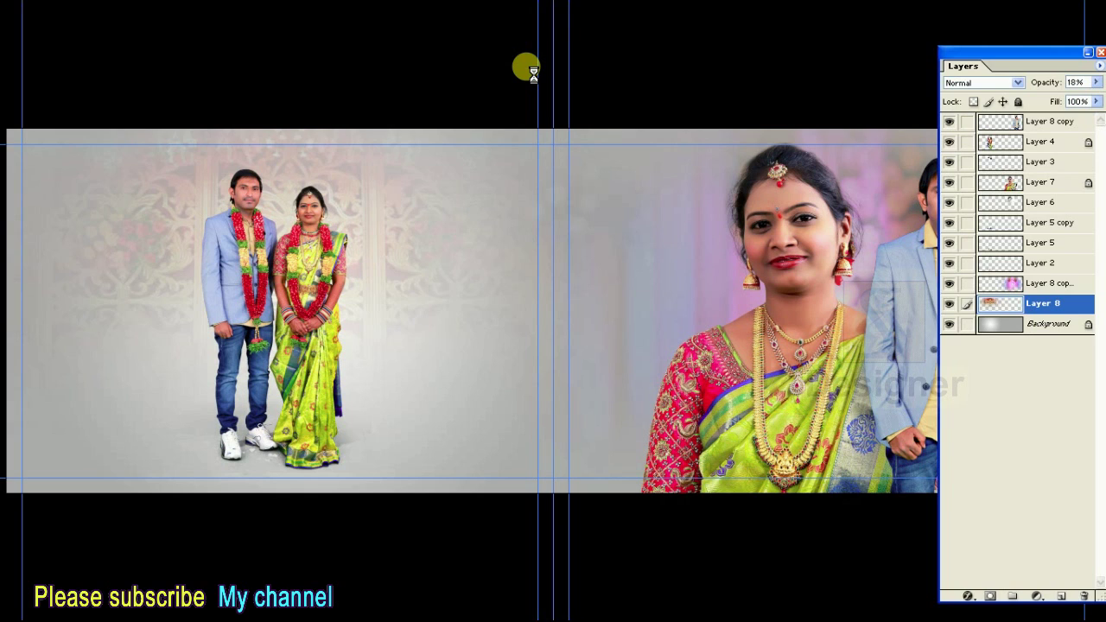
Return to Photoshop and view the spread full screen on a black background
key(super)
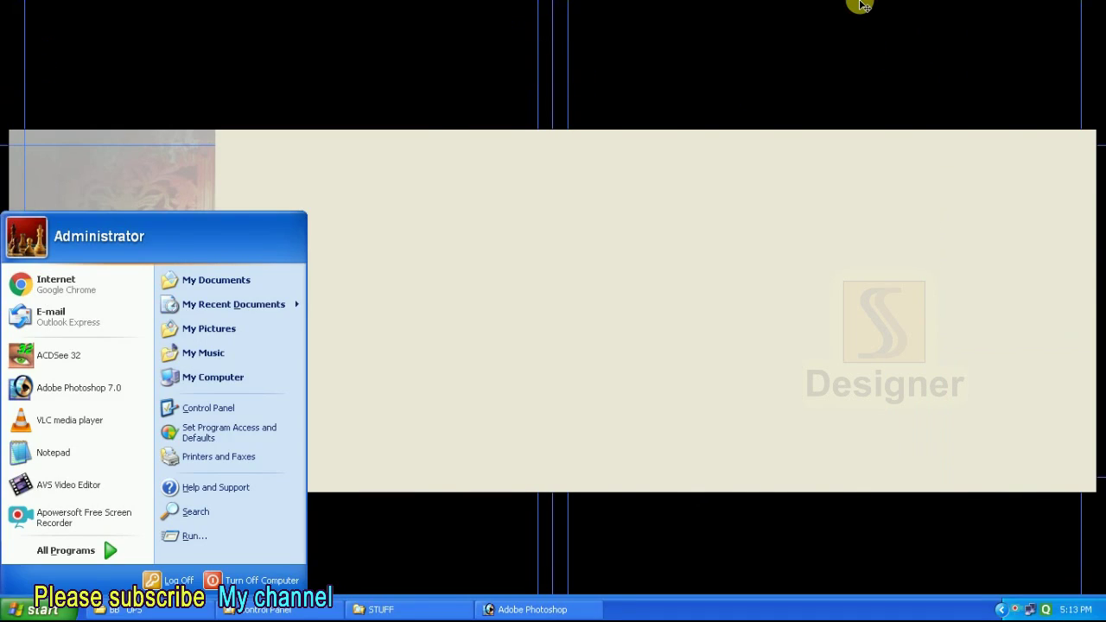
key(Escape)
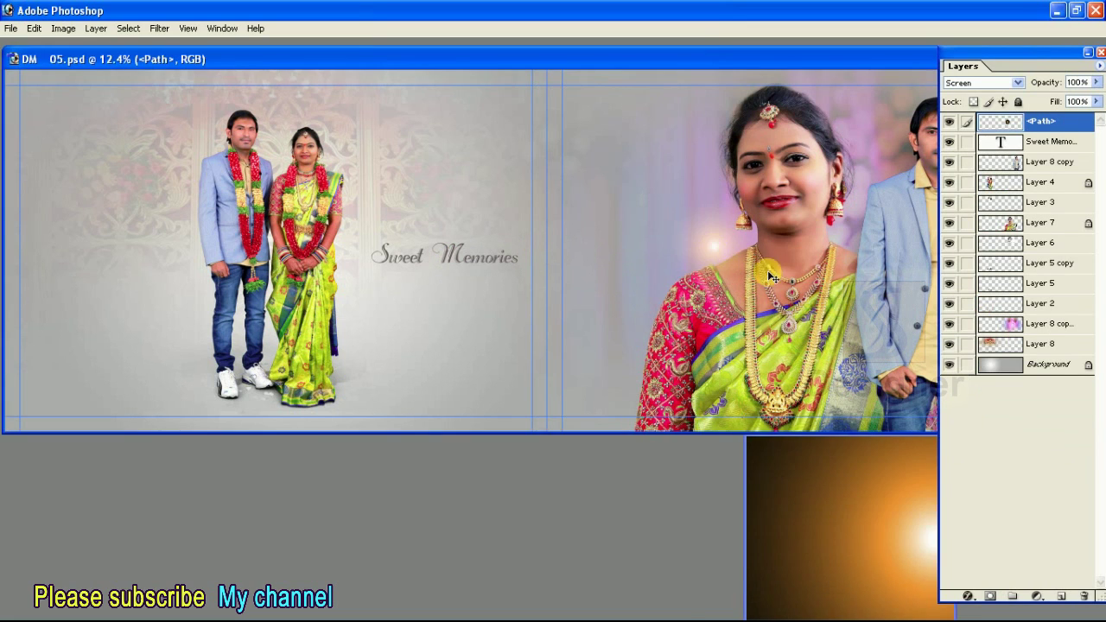
key(f)
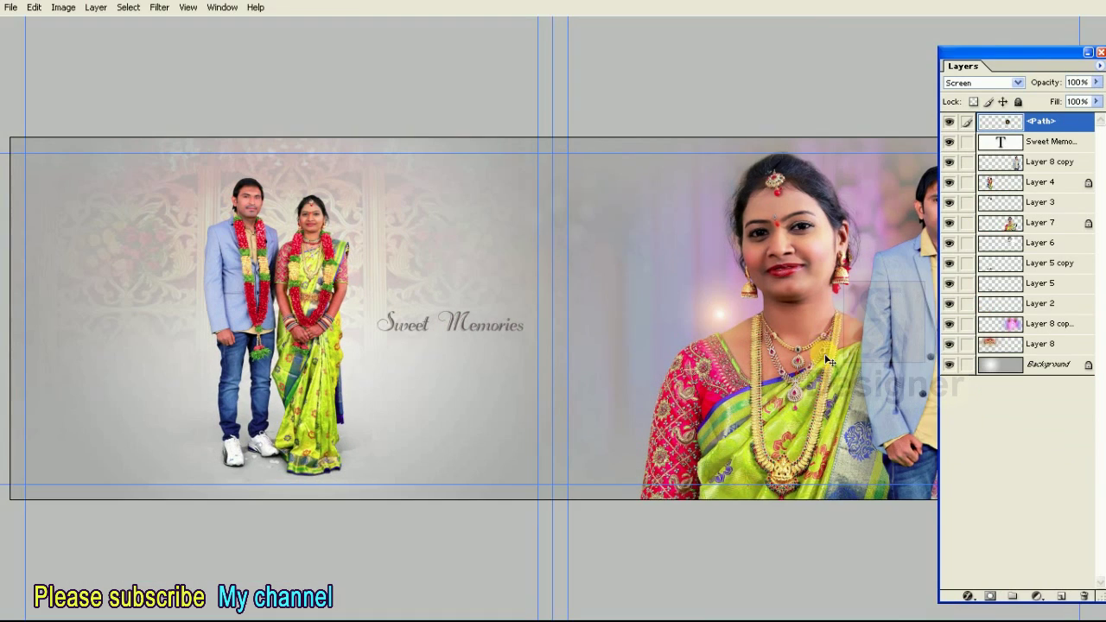
key(f)
key(Tab)
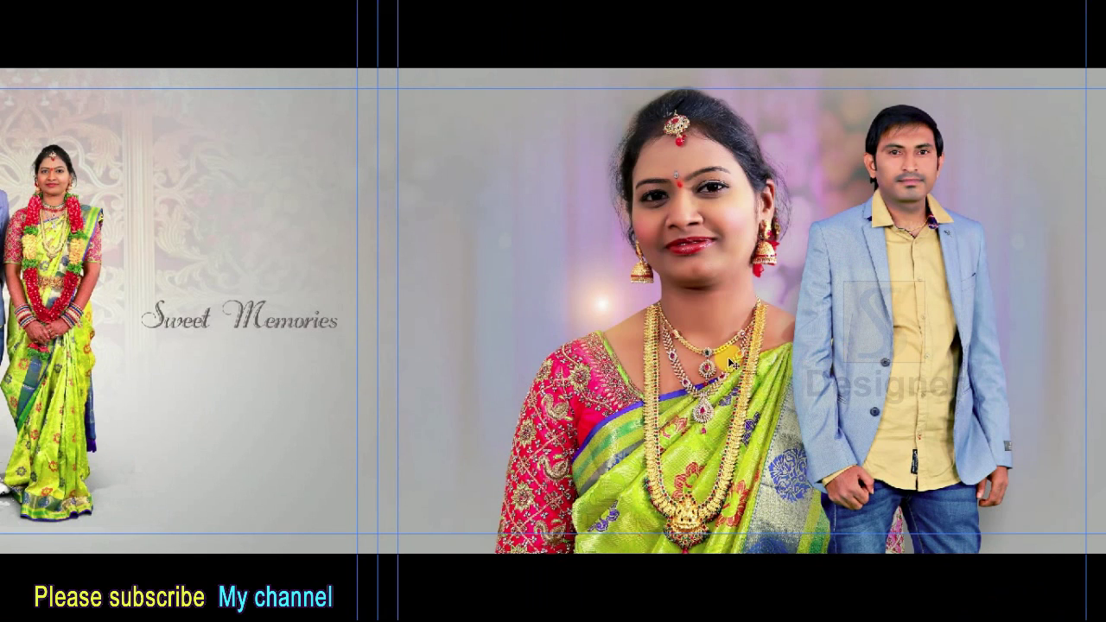
Move and resize the light glow between bride and groom, placing its layer below the groom's portrait
click(629, 319)
drag(628, 319, 803, 276)
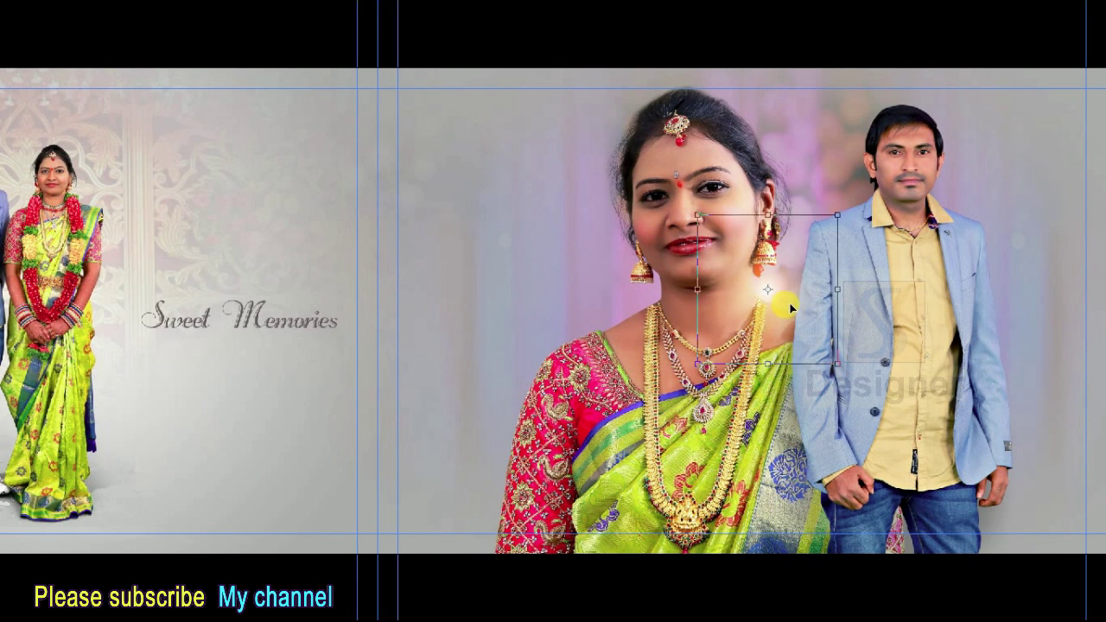
drag(846, 337, 957, 464)
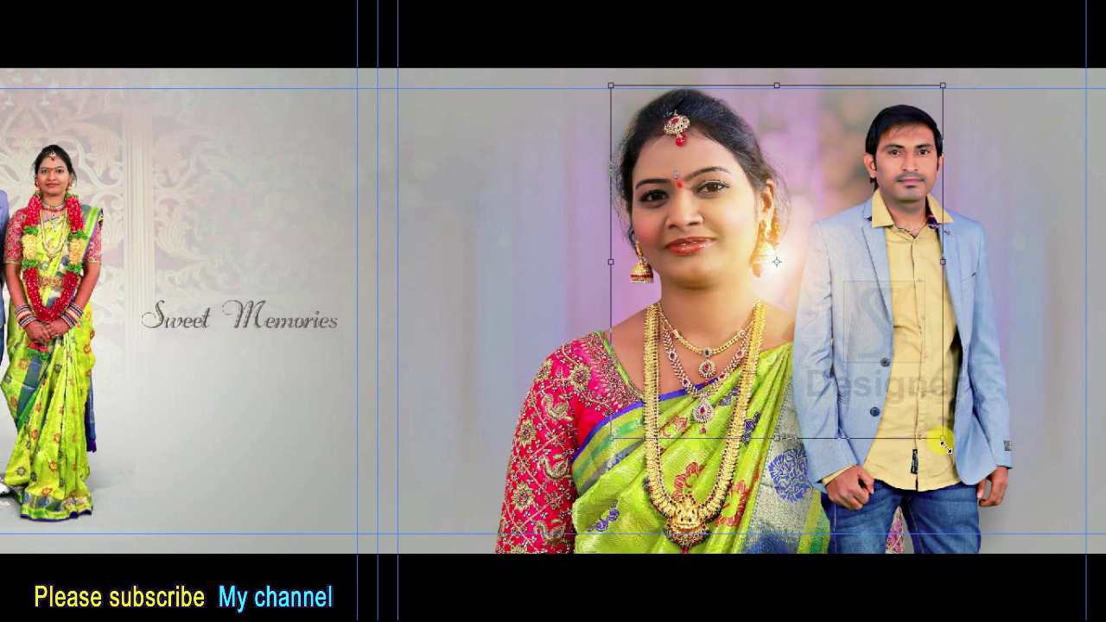
drag(957, 464, 931, 440)
double_click(872, 353)
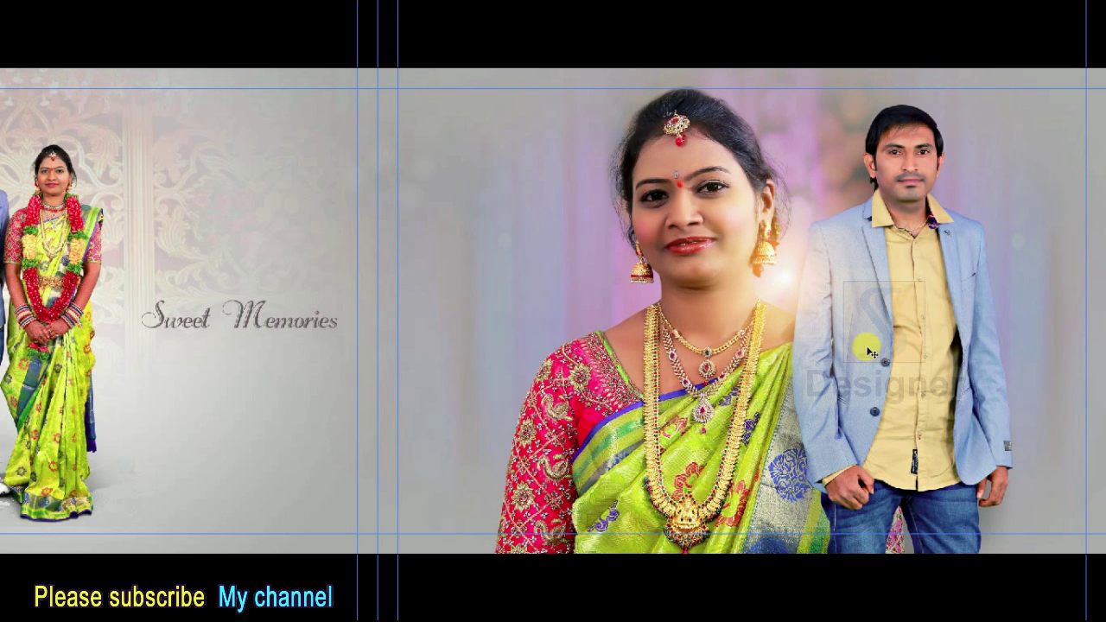
key(F7)
key(ctrl+bracketleft)
key(ctrl+bracketleft)
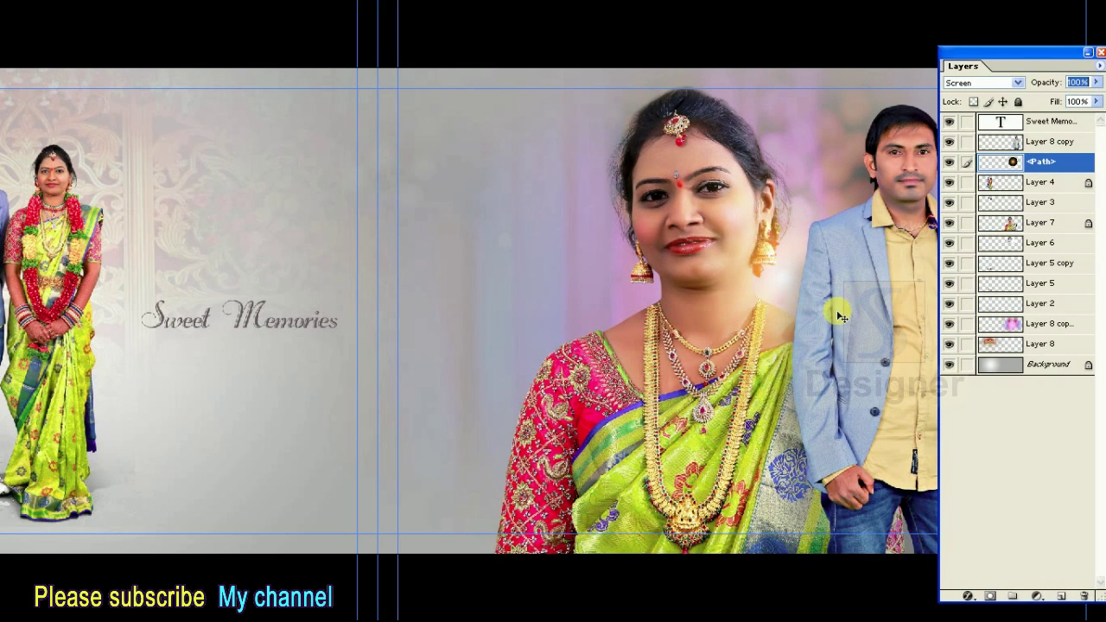
Colorize the glow teal with Hue 178 and Saturation 41
key(ctrl+u)
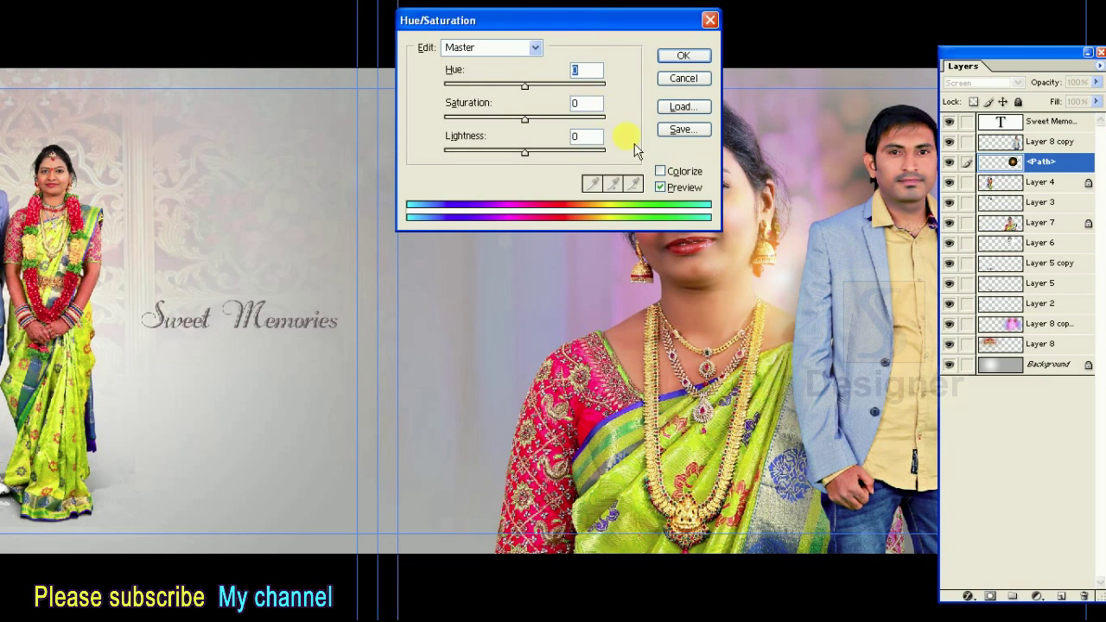
click(672, 172)
drag(595, 20, 453, 4)
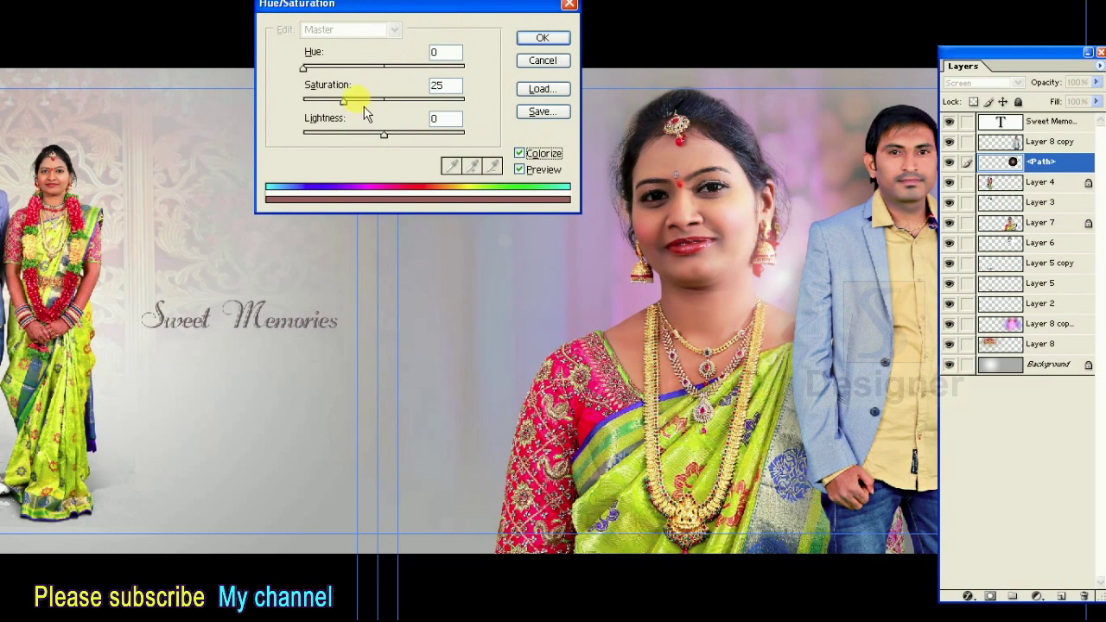
drag(304, 69, 384, 69)
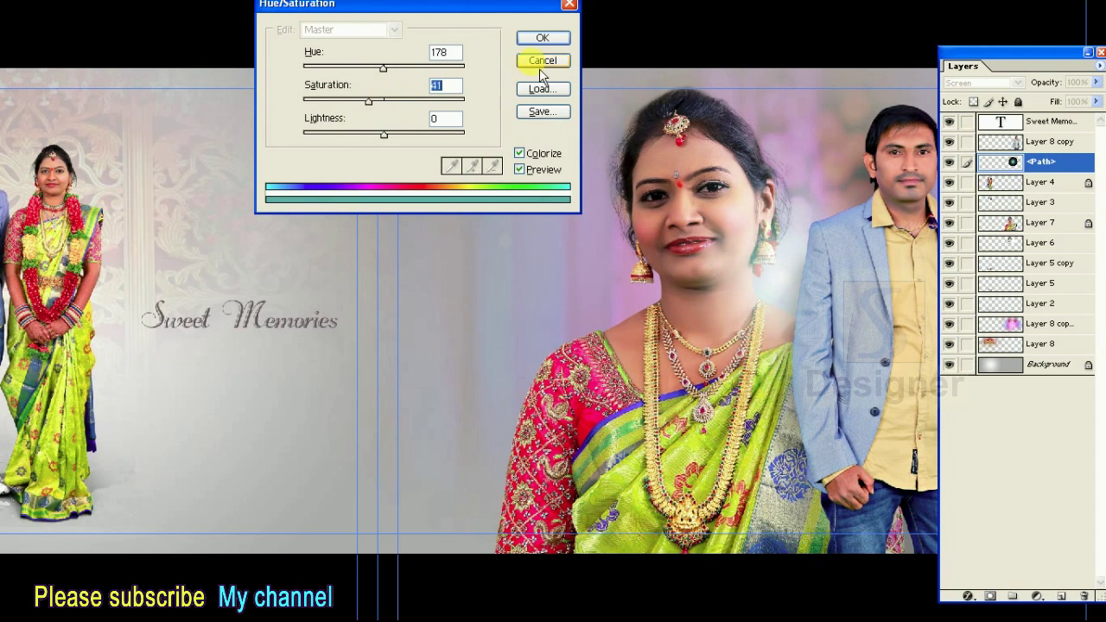
click(543, 37)
key(Tab)
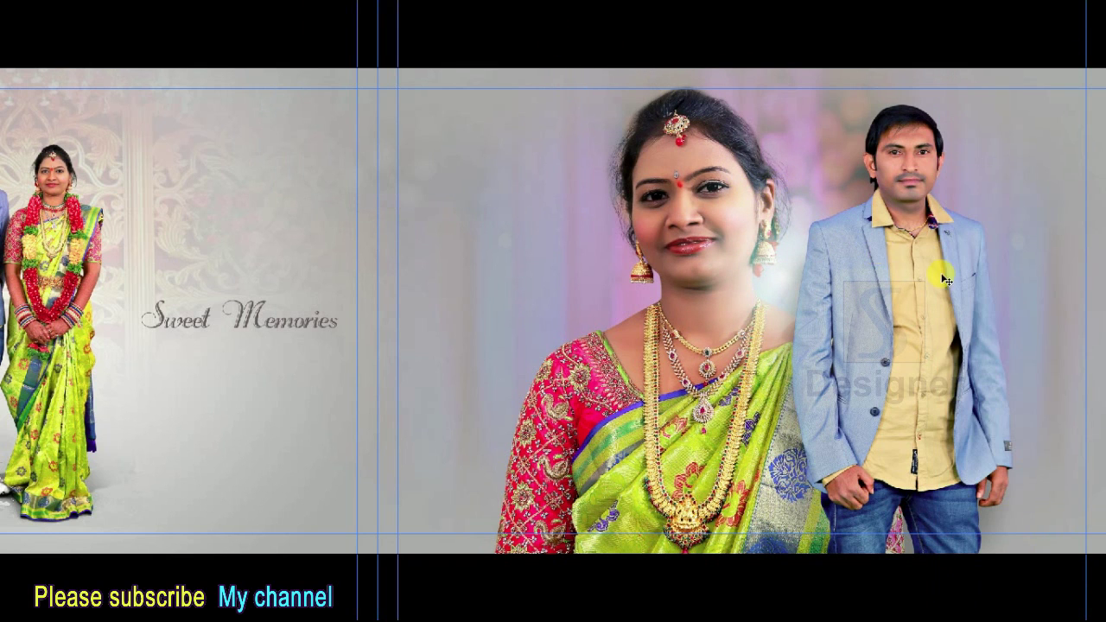
key(ctrl+0)
Position and resize a light flare at the lower right of the right page near the groom's hand
mouse_move(966, 339)
mouse_down()
mouse_move(1063, 471)
mouse_move(1055, 407)
mouse_move(1067, 427)
mouse_up()
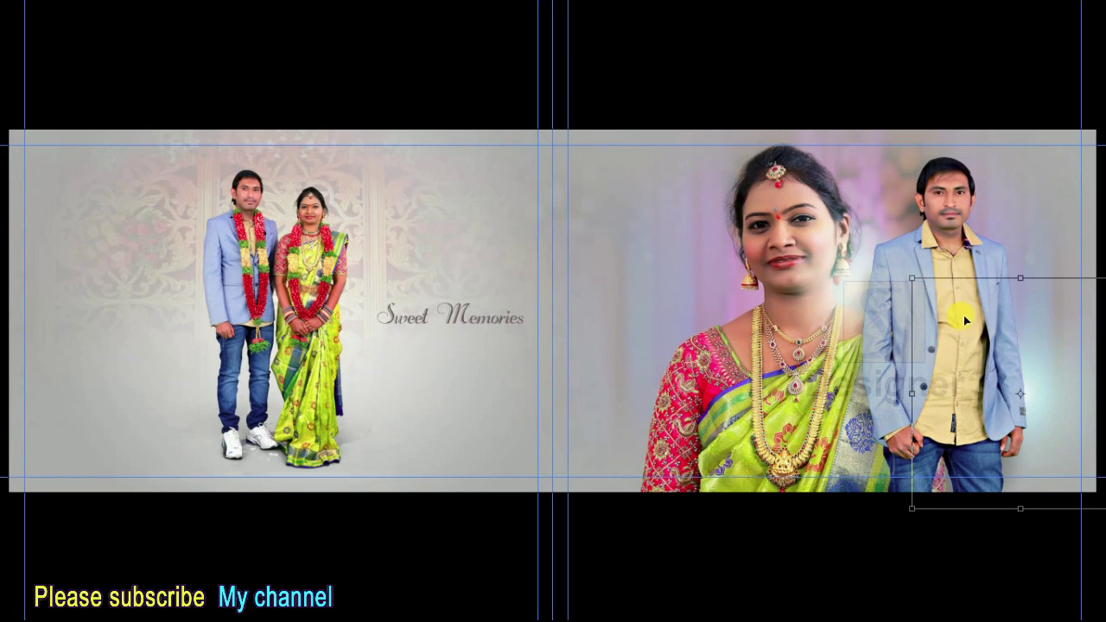
mouse_move(919, 286)
mouse_down()
mouse_move(753, 198)
mouse_move(799, 159)
mouse_move(994, 304)
mouse_up()
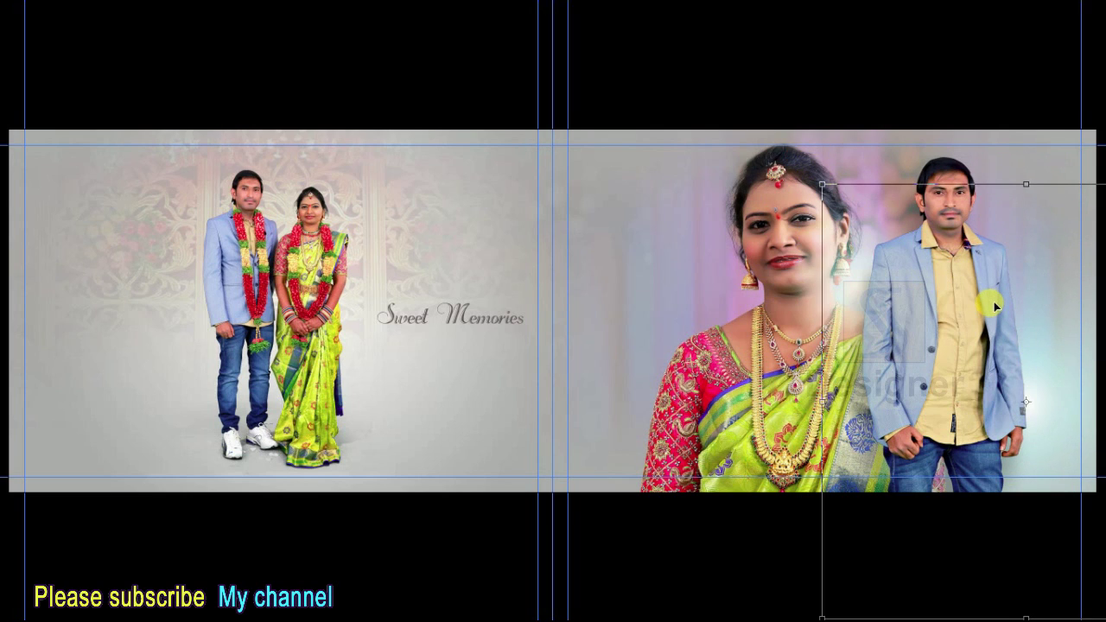
drag(838, 200, 839, 205)
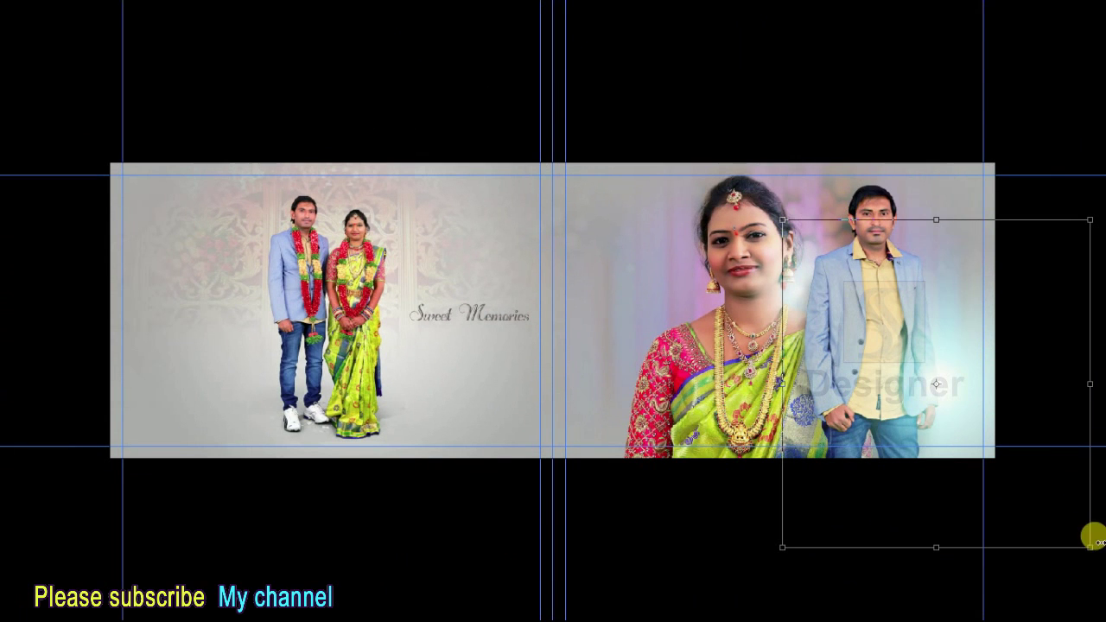
drag(1091, 547, 973, 427)
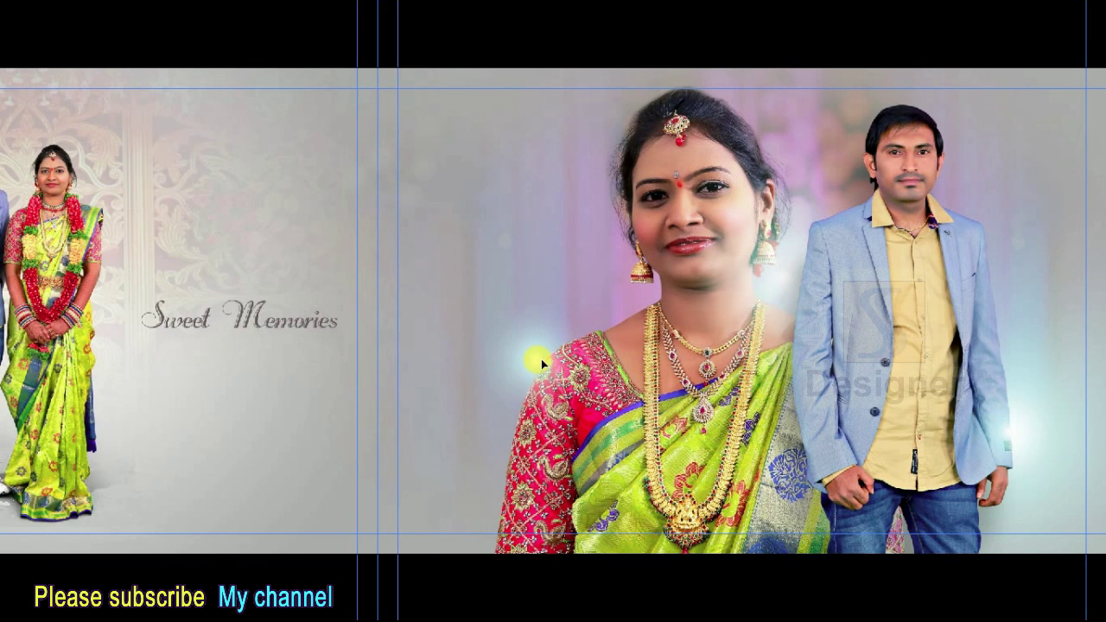
click(678, 397)
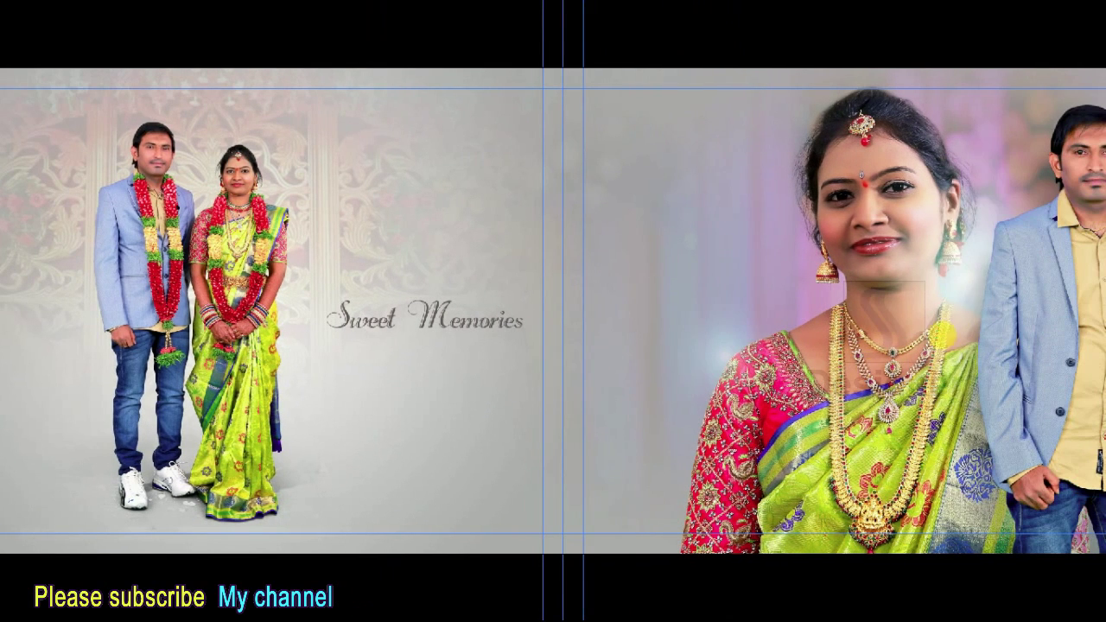
Move the light flare onto the couple on the left page and scale it up around them
mouse_move(942, 333)
mouse_down()
mouse_move(858, 320)
mouse_move(249, 302)
mouse_up()
key(ctrl+t)
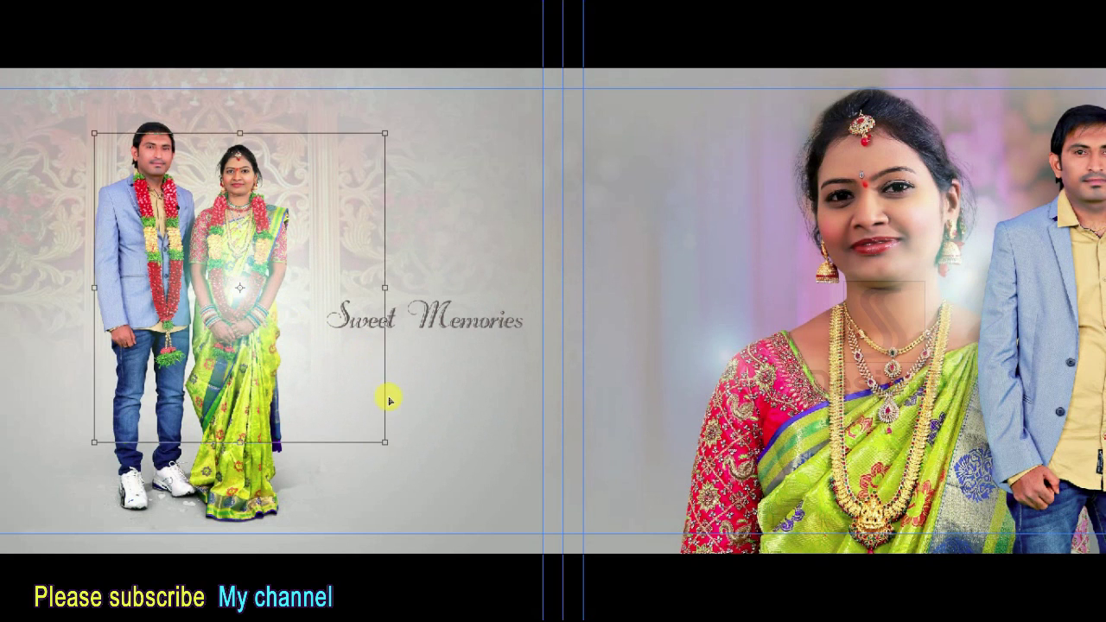
drag(385, 445, 496, 521)
drag(321, 348, 304, 332)
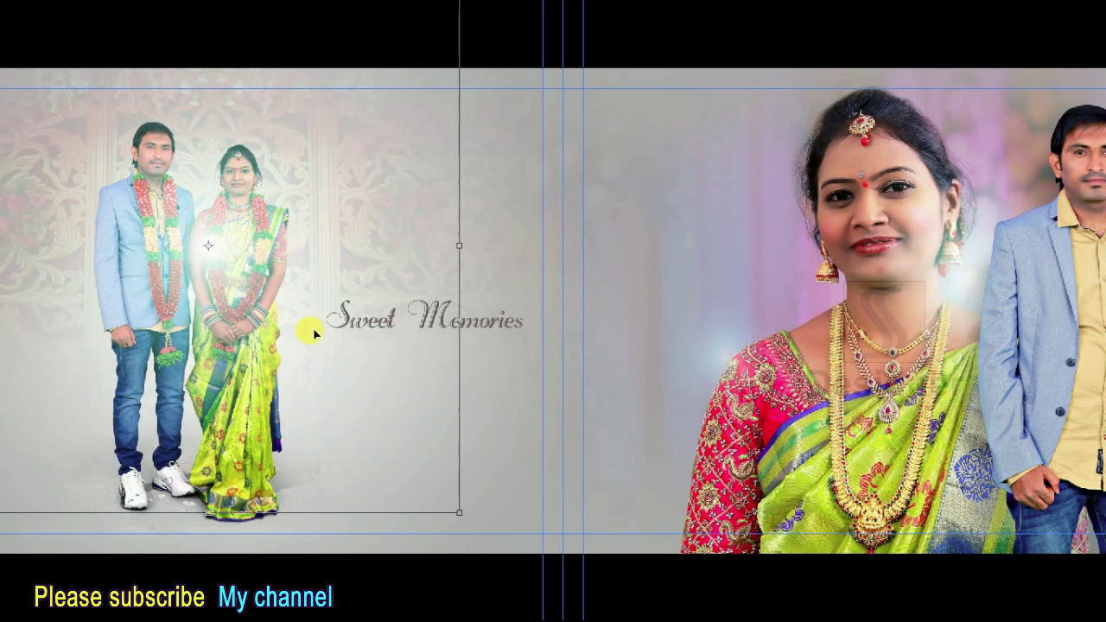
key(Return)
key(ctrl+minus)
key(F7)
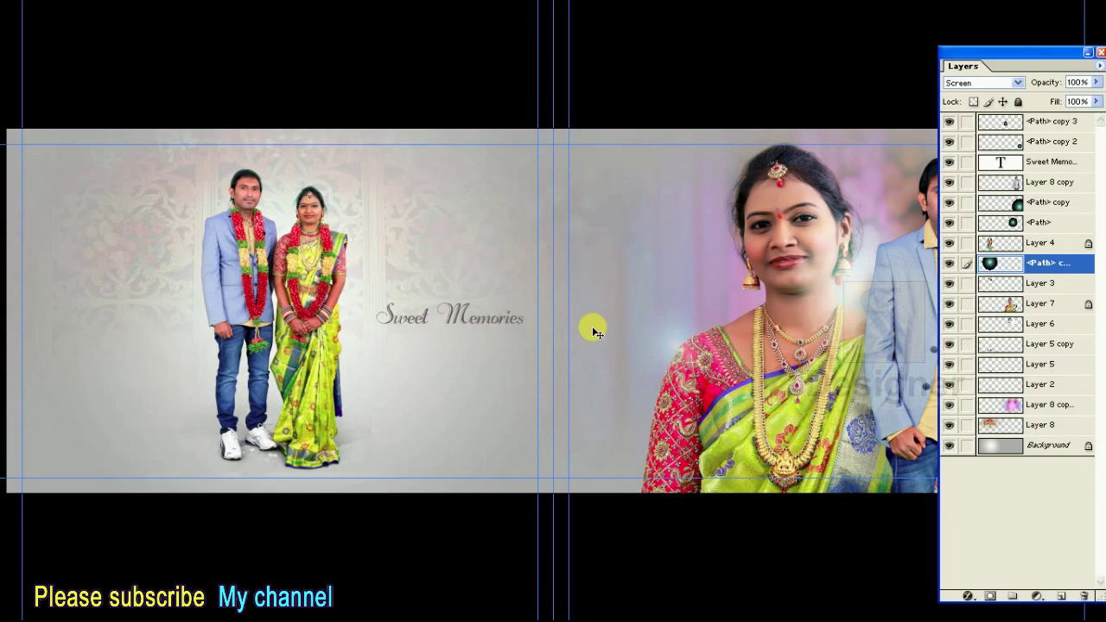
key(ctrl+t)
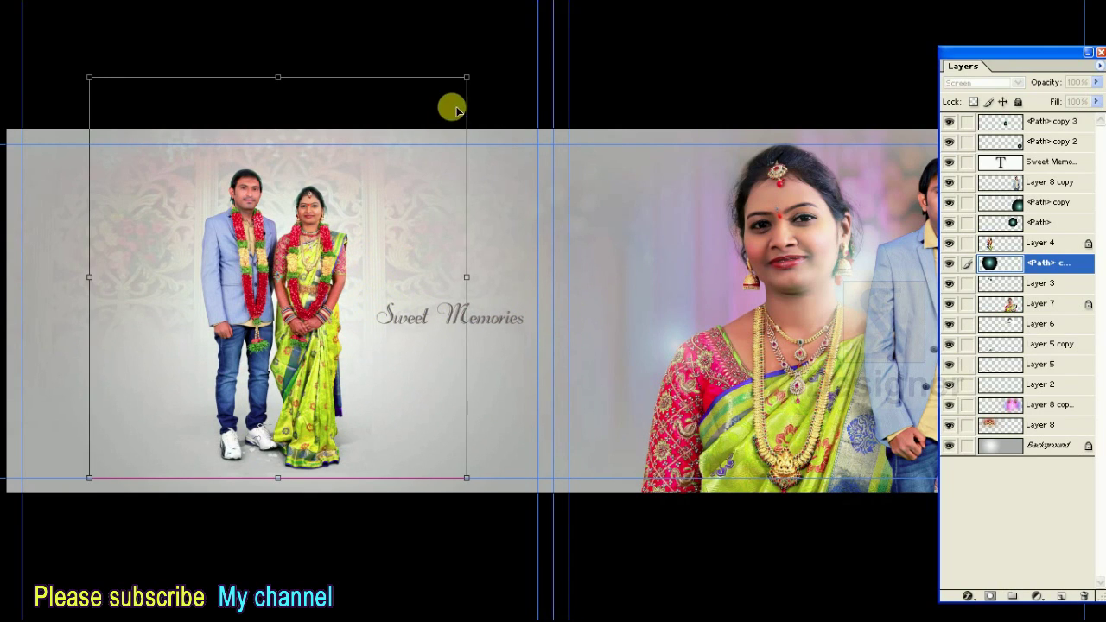
mouse_move(459, 78)
mouse_down()
mouse_move(445, 95)
mouse_move(441, 87)
mouse_up()
key(Return)
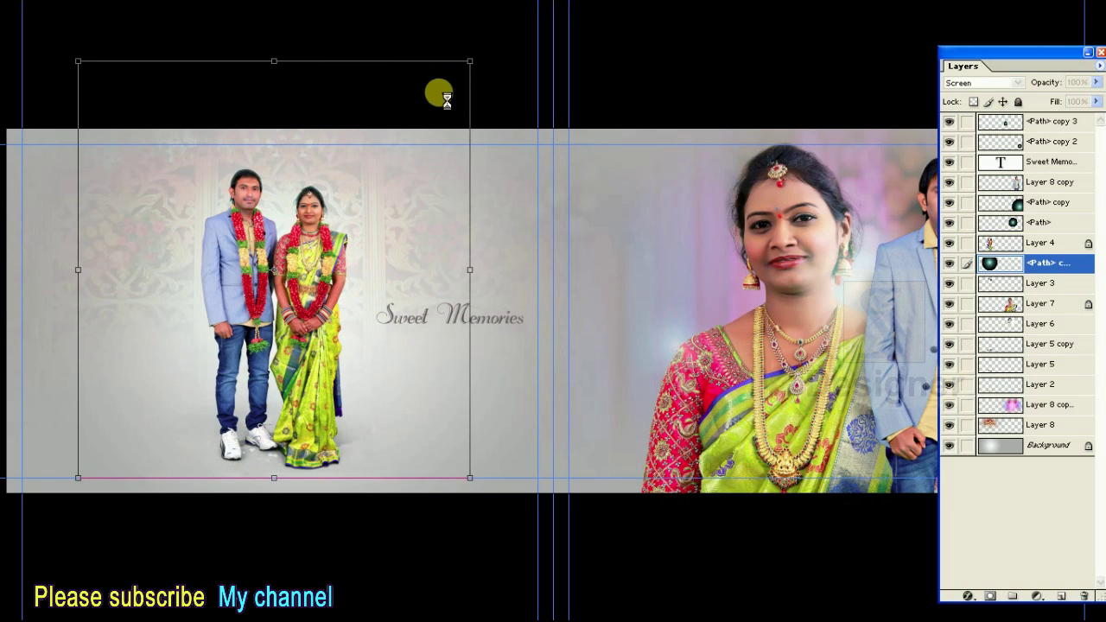
key(Tab)
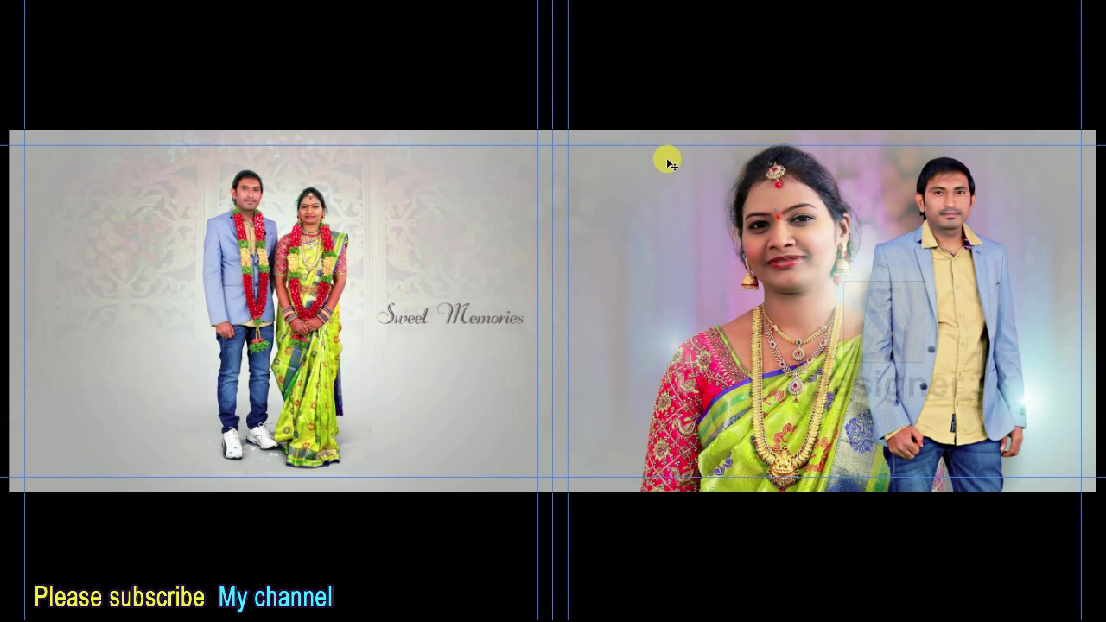
key(ctrl+minus)
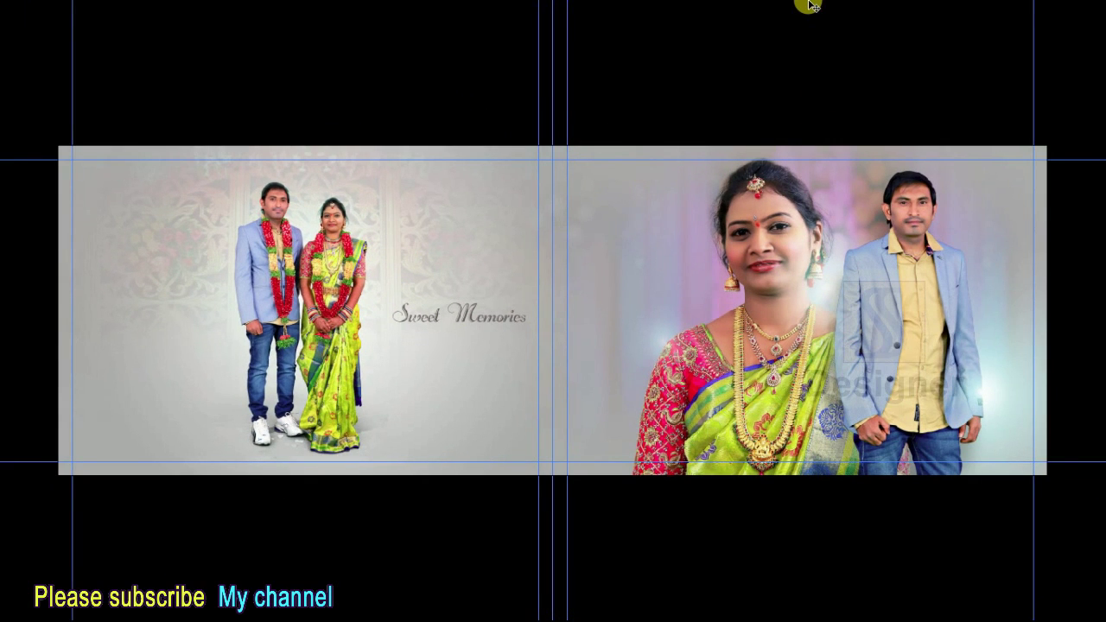
Nudge the 'Sweet Memories' title slightly up and right
key(ctrl+plus)
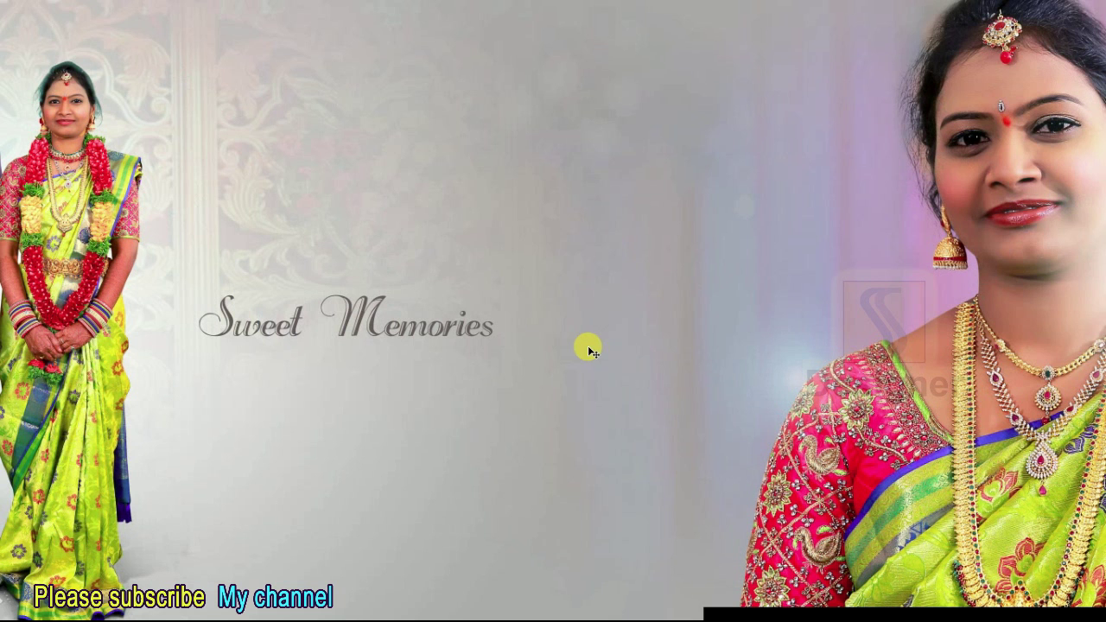
key(ctrl+semicolon)
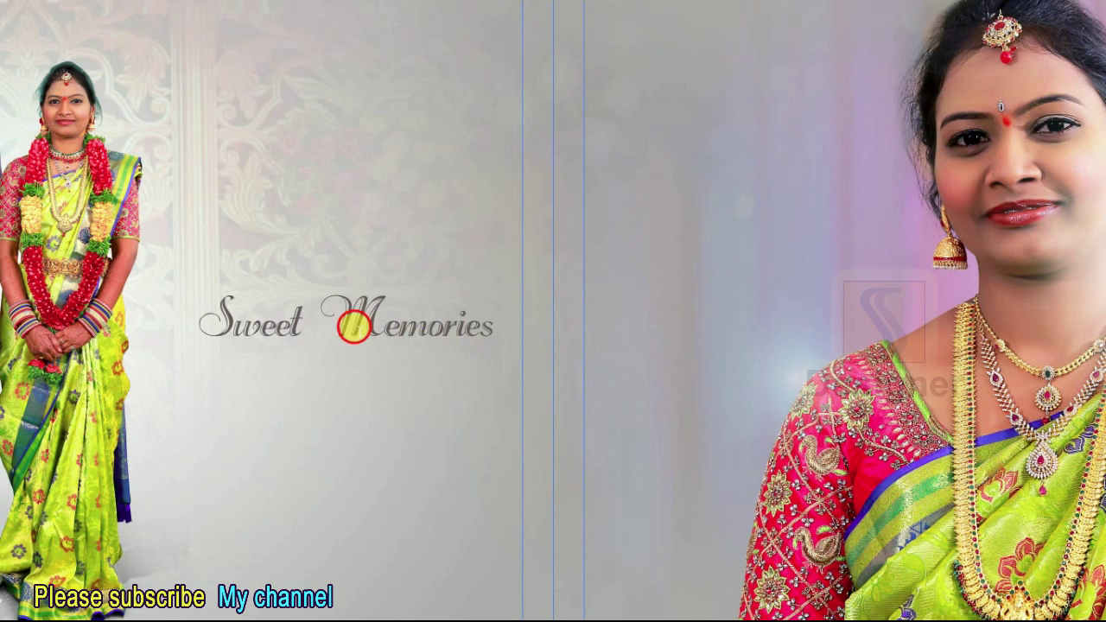
key(Right)
key(Right)
key(Up)
key(Up)
key(Up)
key(Up)
key(Up)
key(Up)
key(Right)
key(Up)
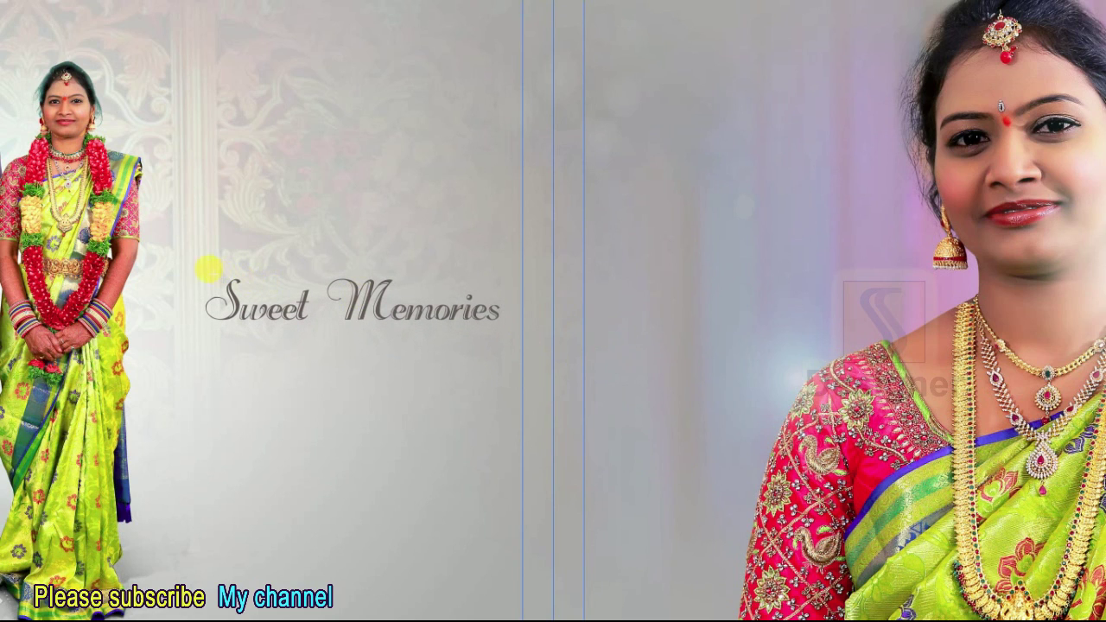
Fill a rectangle behind the title with white on a new layer at 50% opacity
drag(188, 258, 610, 380)
key(ctrl+shift+n)
key(Return)
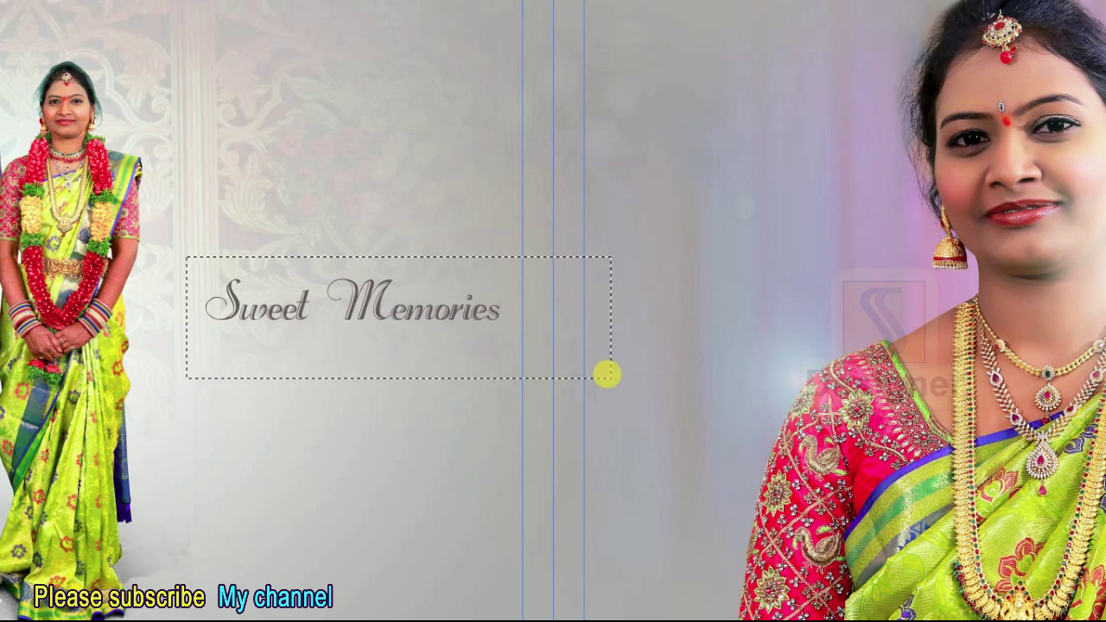
key(ctrl+BackSpace)
key(ctrl+d)
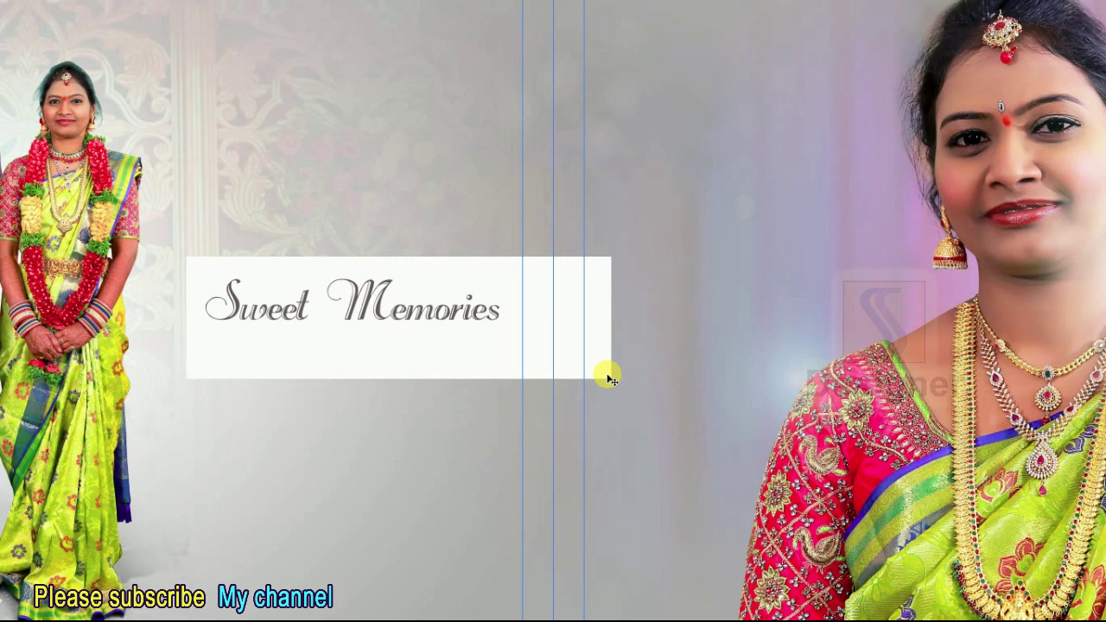
key(5)
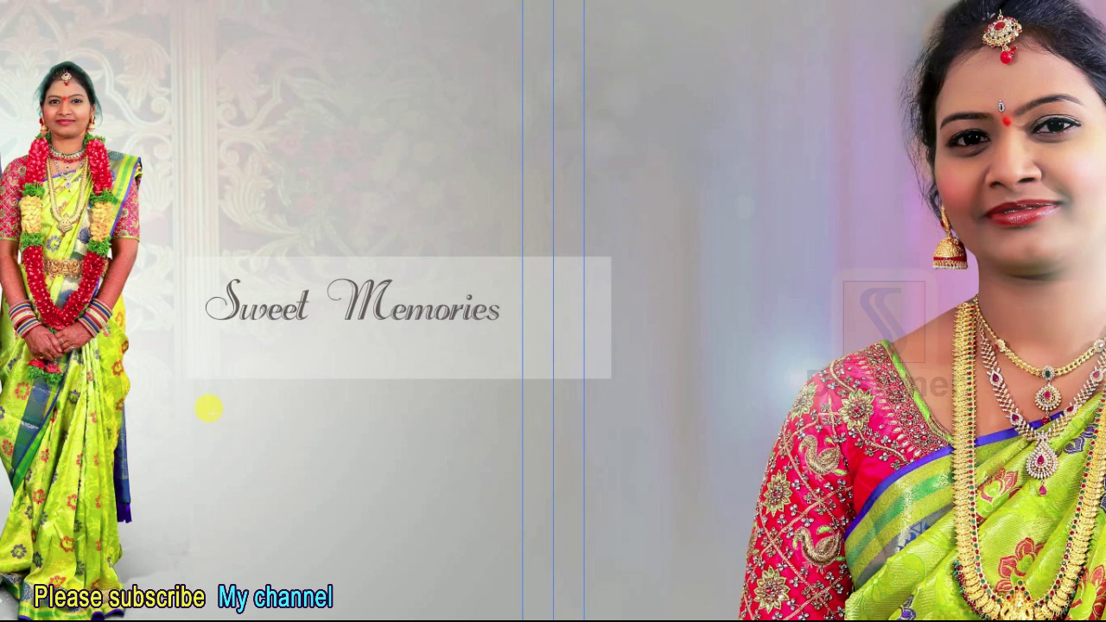
Bring the orange flare from 0000000.psd into the spread
drag(153, 198, 245, 458)
key(ctrl+d)
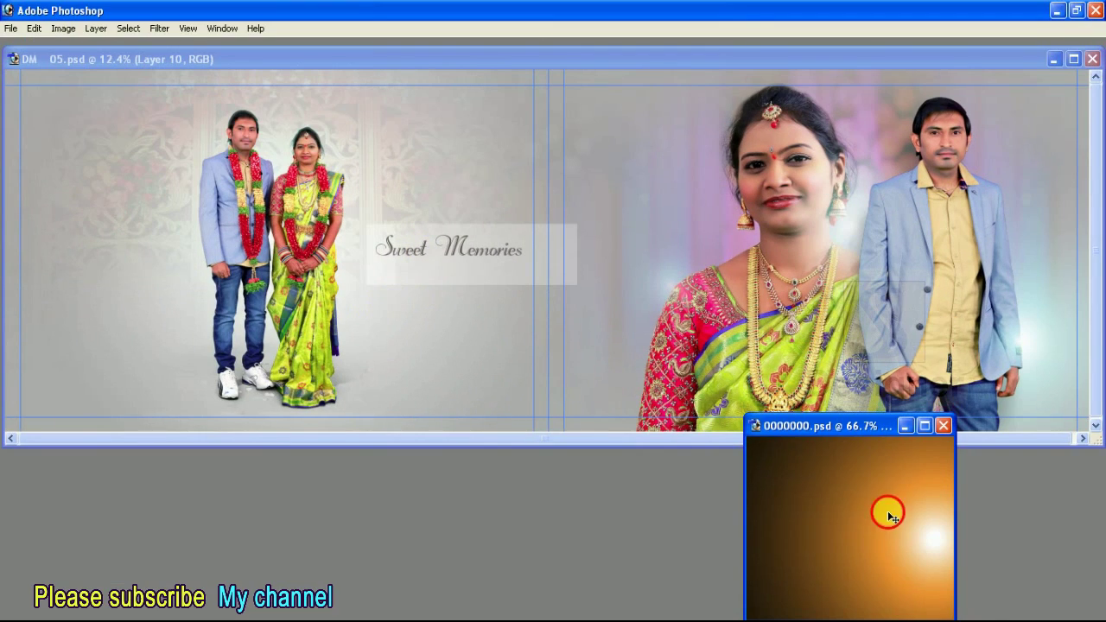
drag(885, 511, 560, 275)
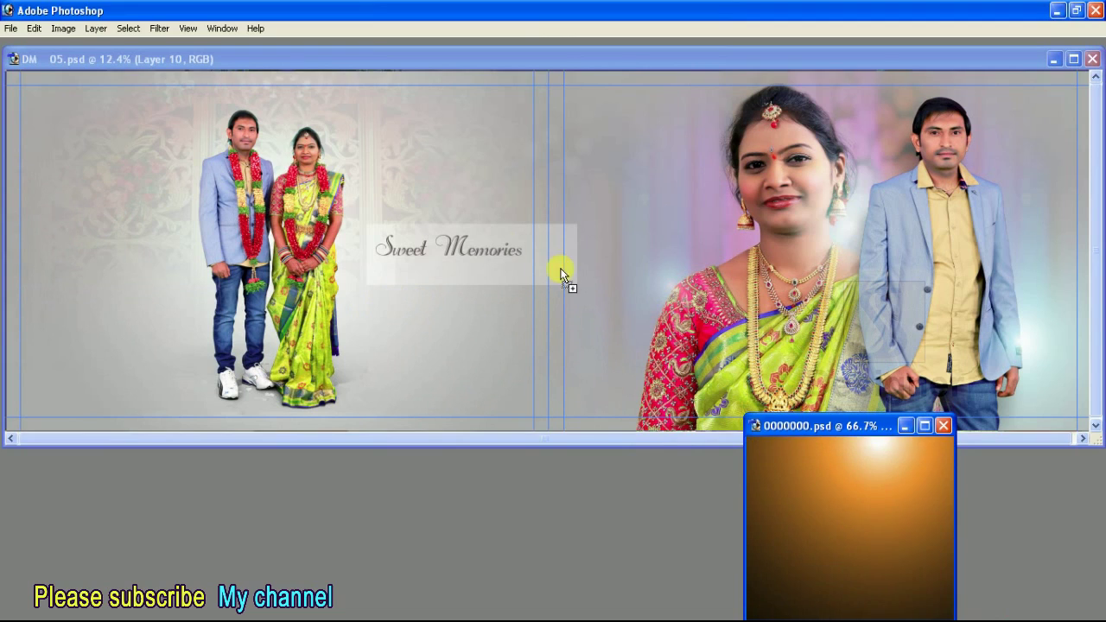
Shrink the pasted flare and recolour it from orange to bluish-cyan
key(f)
key(f)
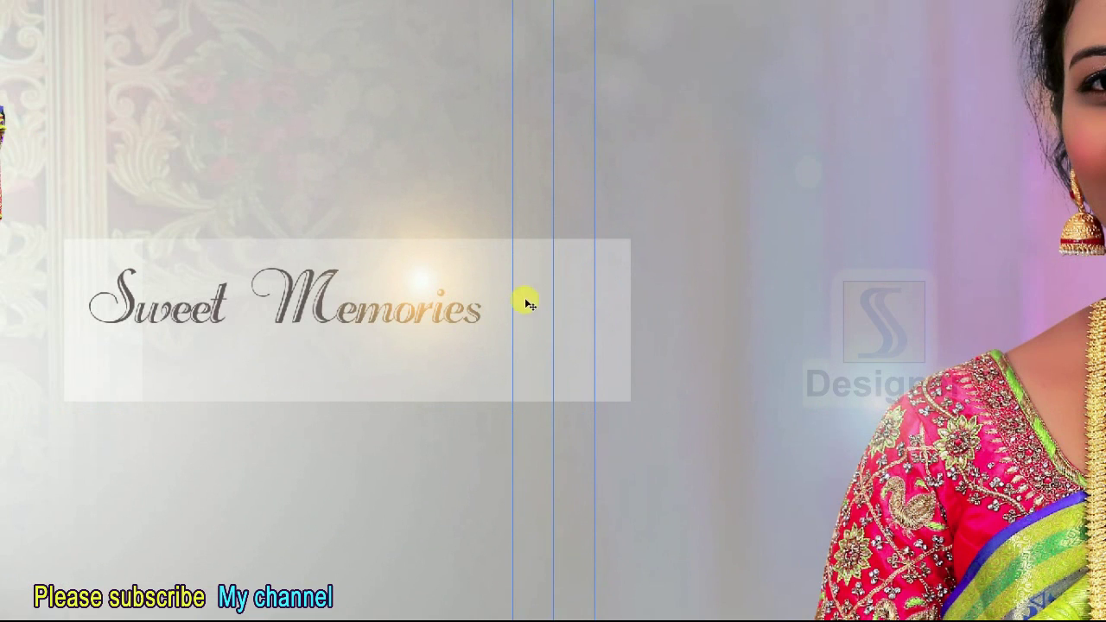
key(ctrl+t)
drag(562, 128, 541, 172)
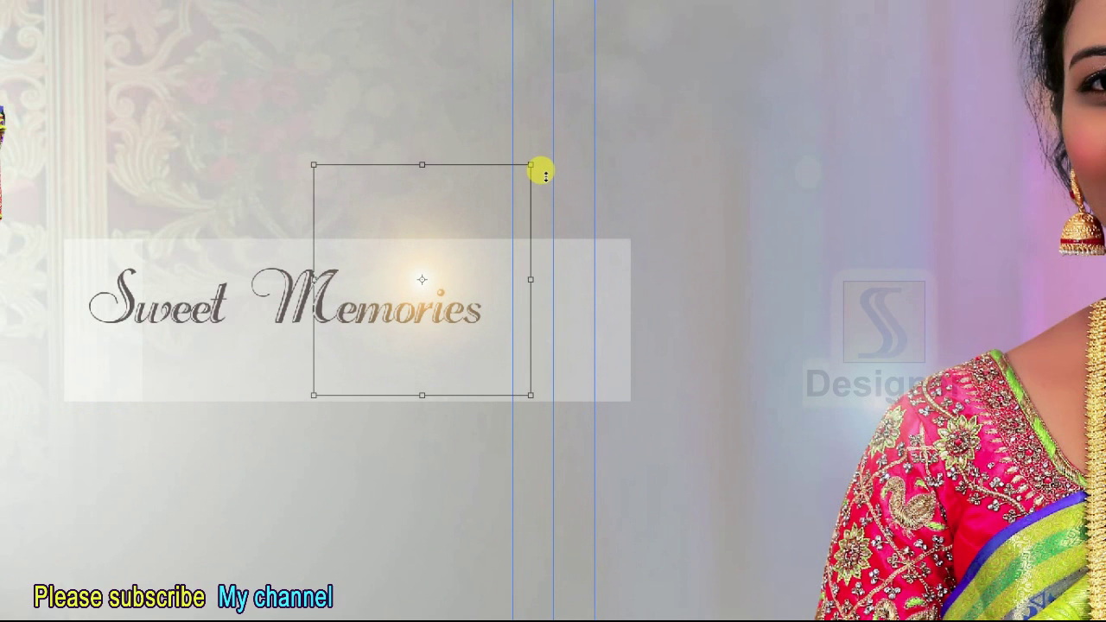
key(Return)
key(ctrl+u)
key(Return)
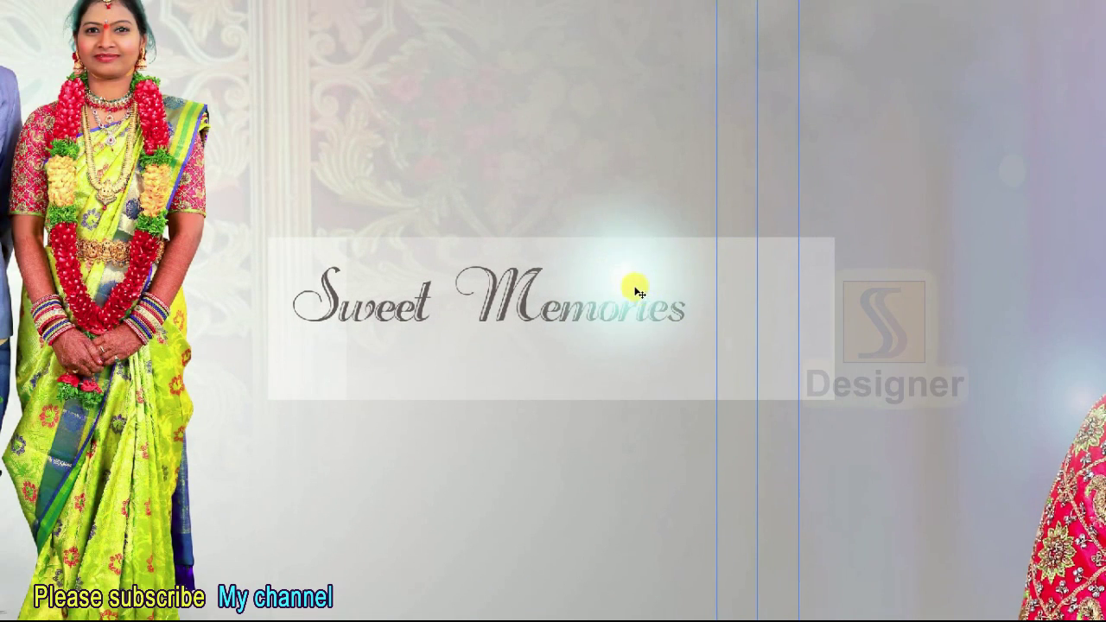
Scale the cyan flare down further, toward the word 'Sweet' on the title band
key(ctrl+t)
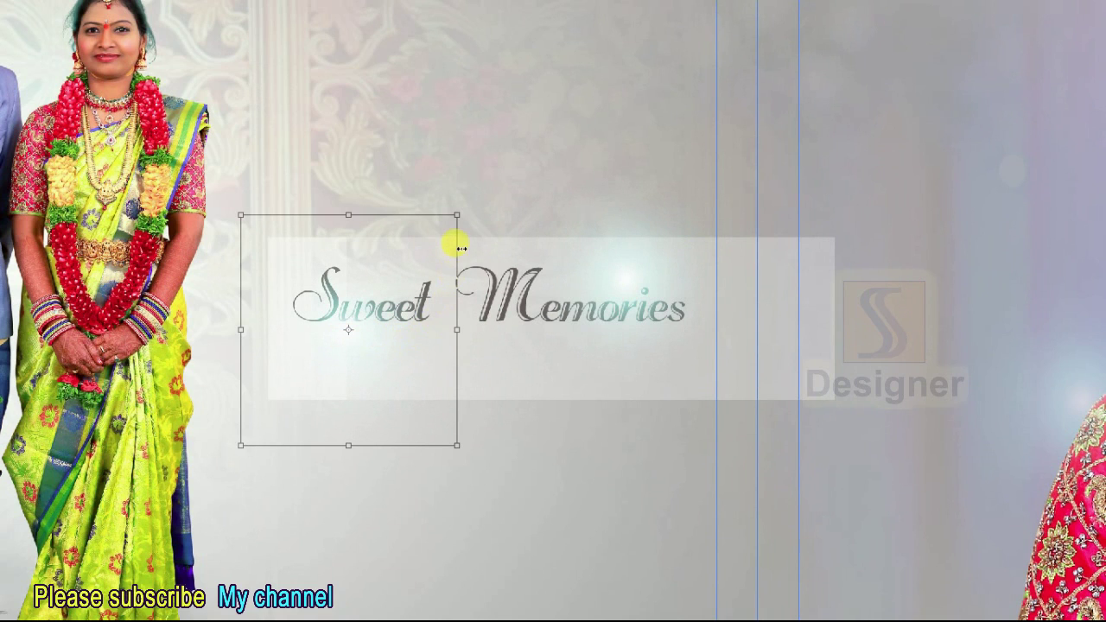
drag(452, 218, 423, 261)
key(Return)
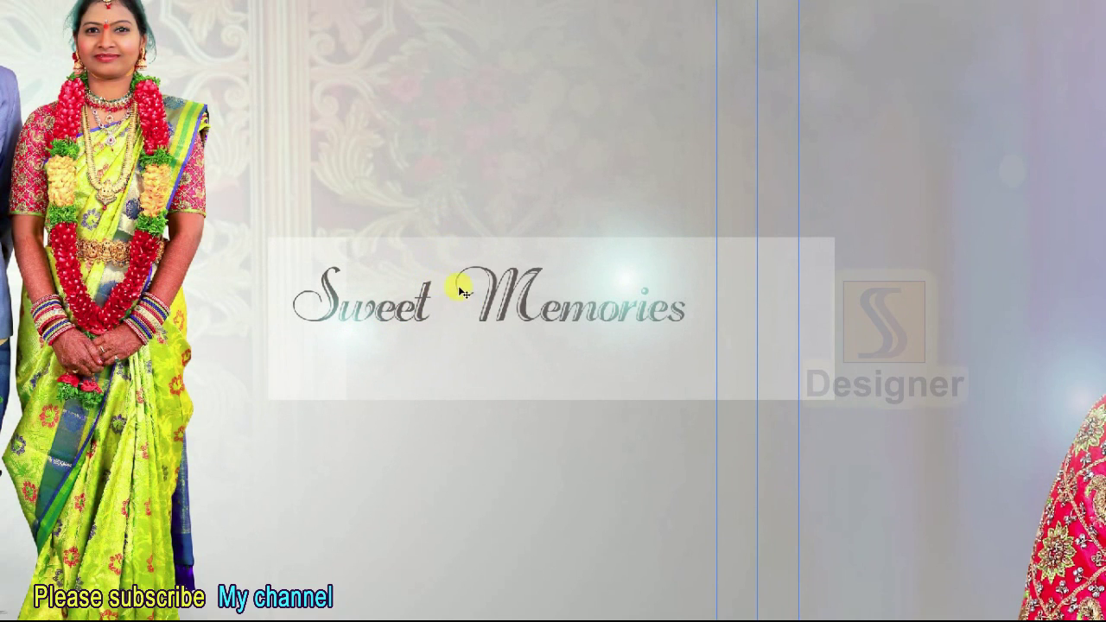
key(F7)
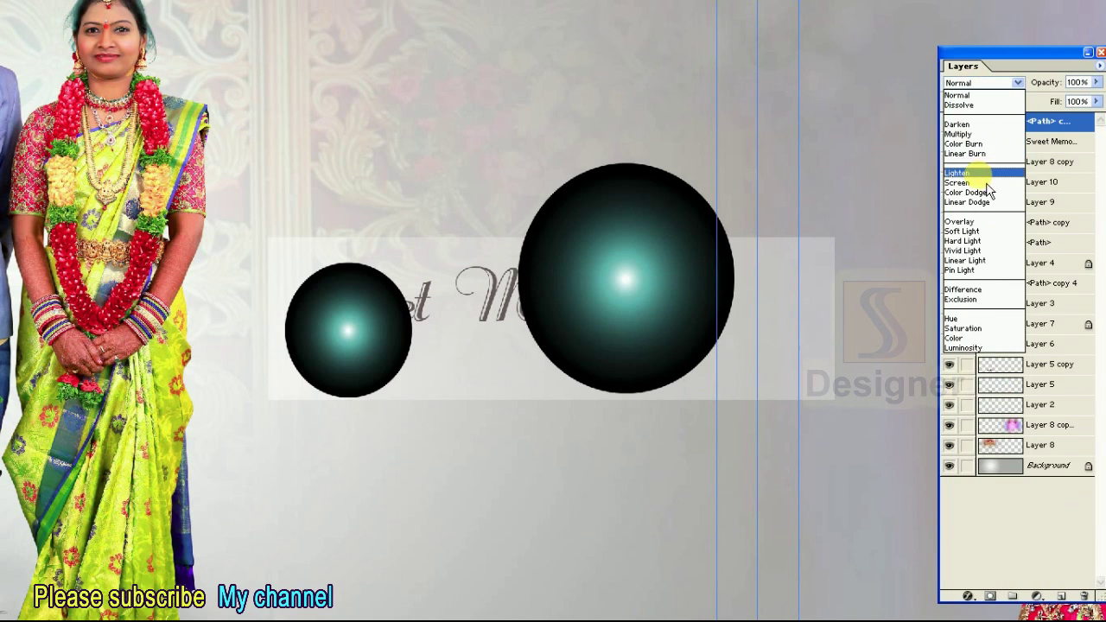
Set the top flare layer to Lighten blend mode, link all layers, and view the whole spread
click(1005, 124)
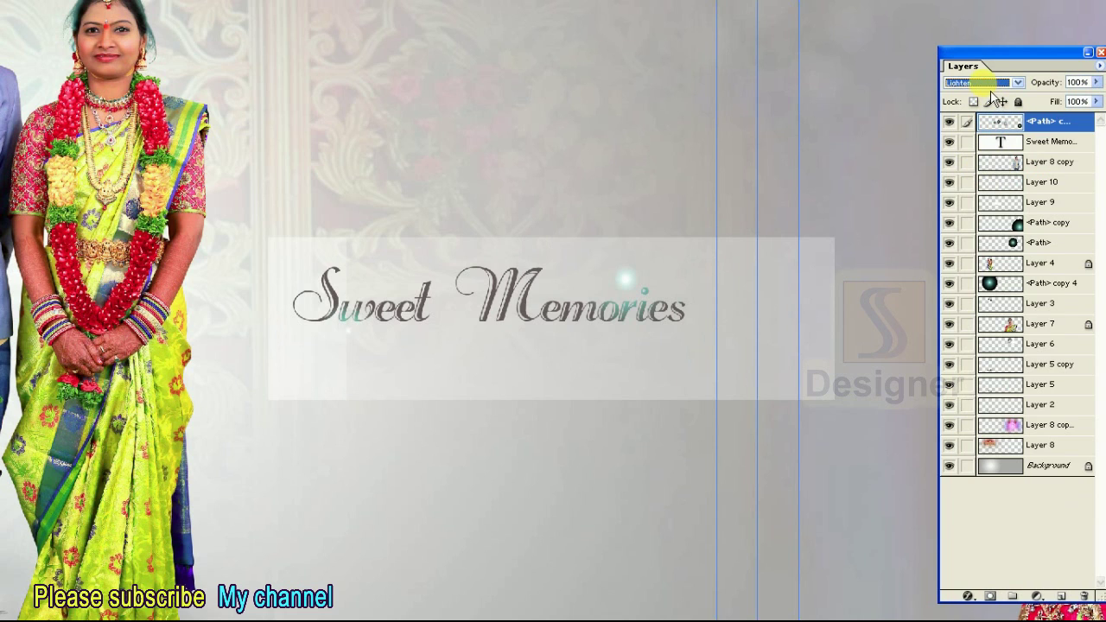
click(986, 83)
click(977, 180)
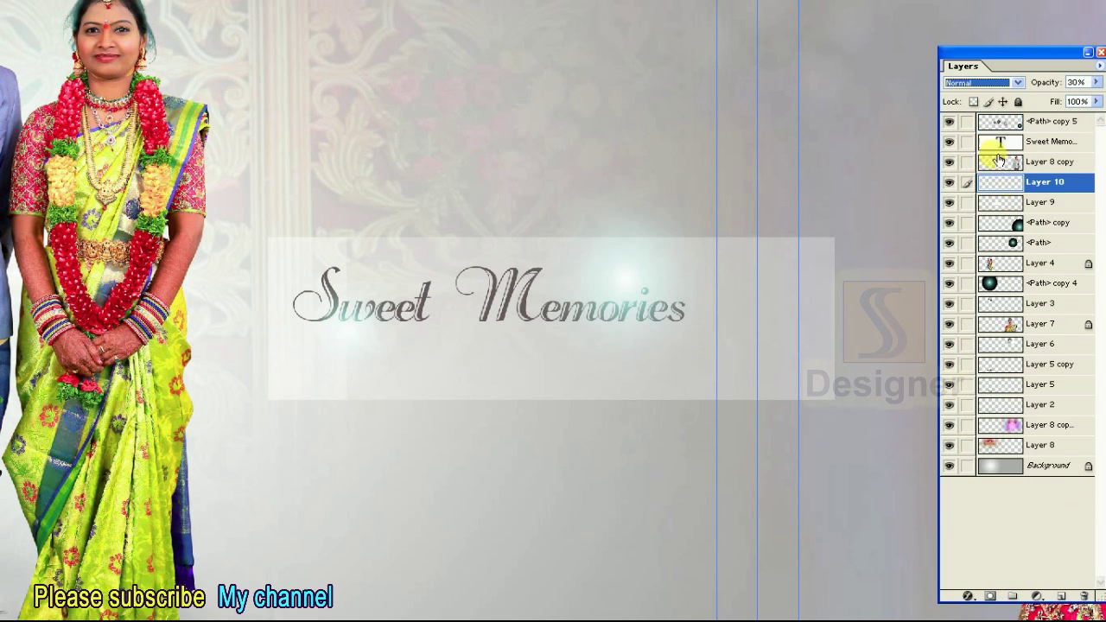
drag(968, 122, 967, 467)
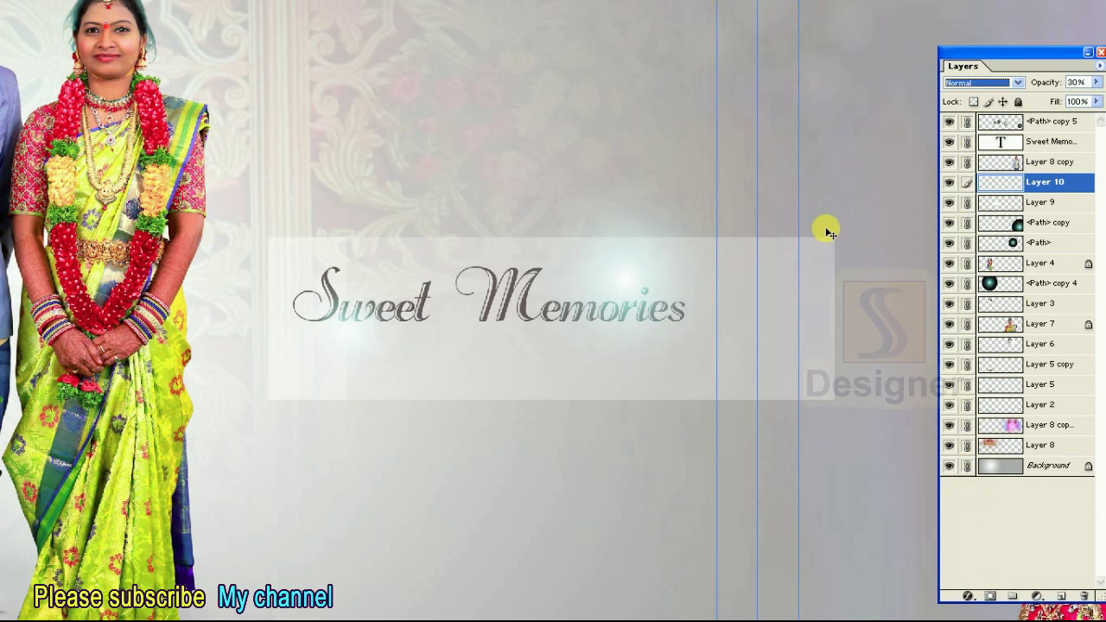
key(ctrl+0)
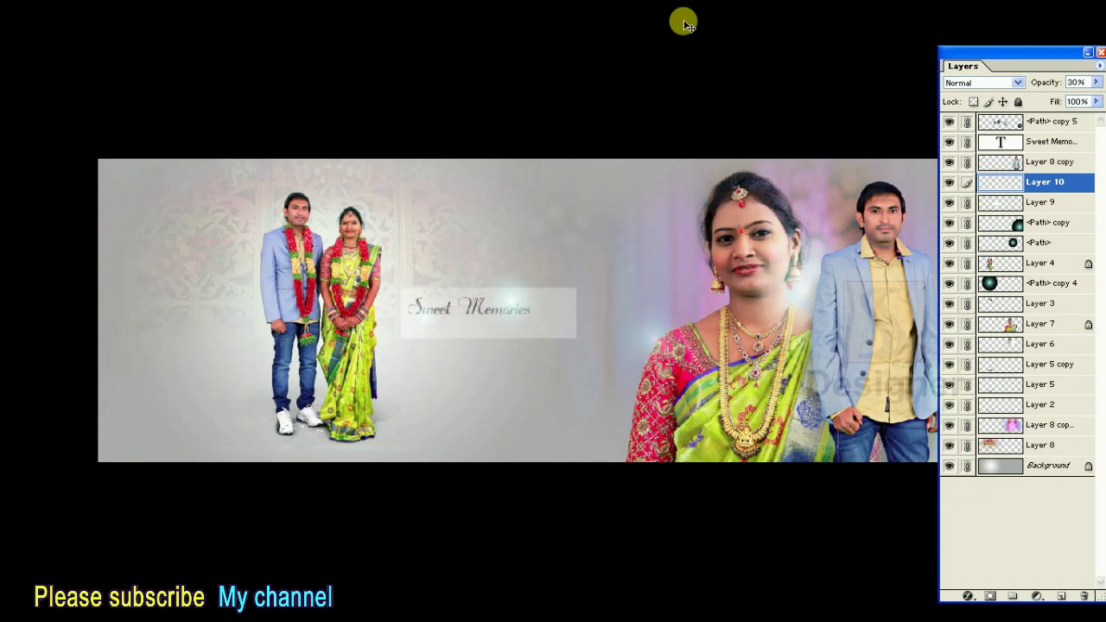